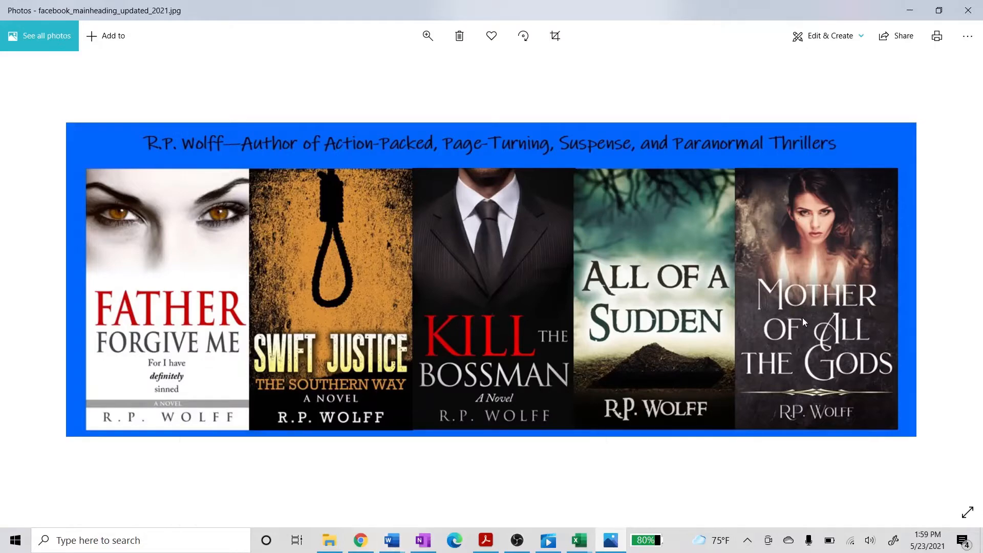
- Switch to Word and view the Prologue in the "Mother of all the Gods - Master - Copy" document
click(386, 542)
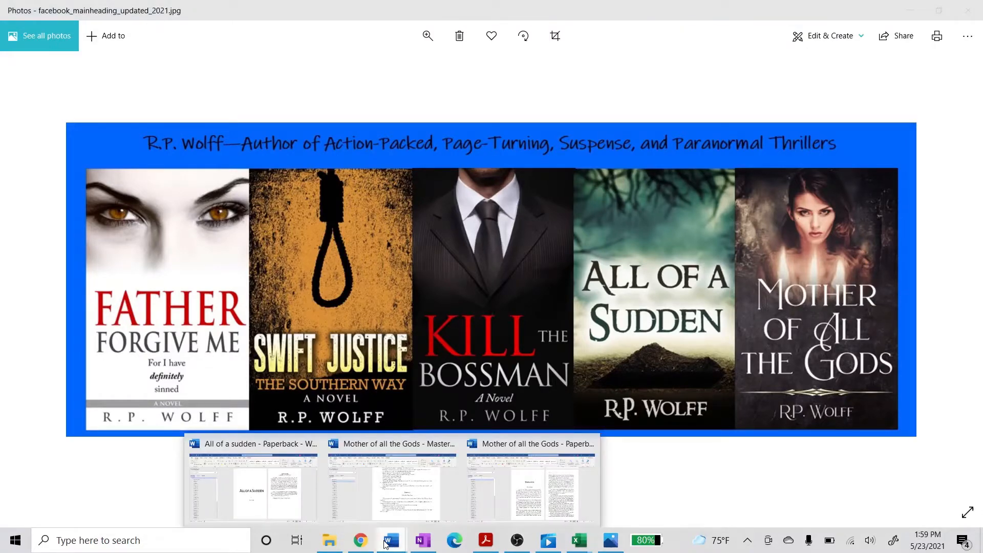
click(379, 446)
scroll(522, 307, up, 20)
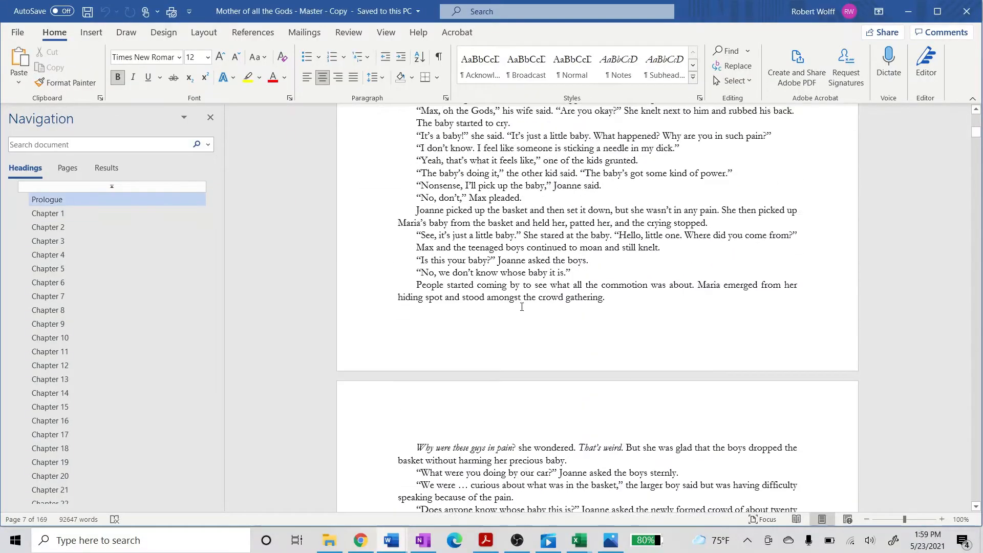
scroll(522, 311, up, 12)
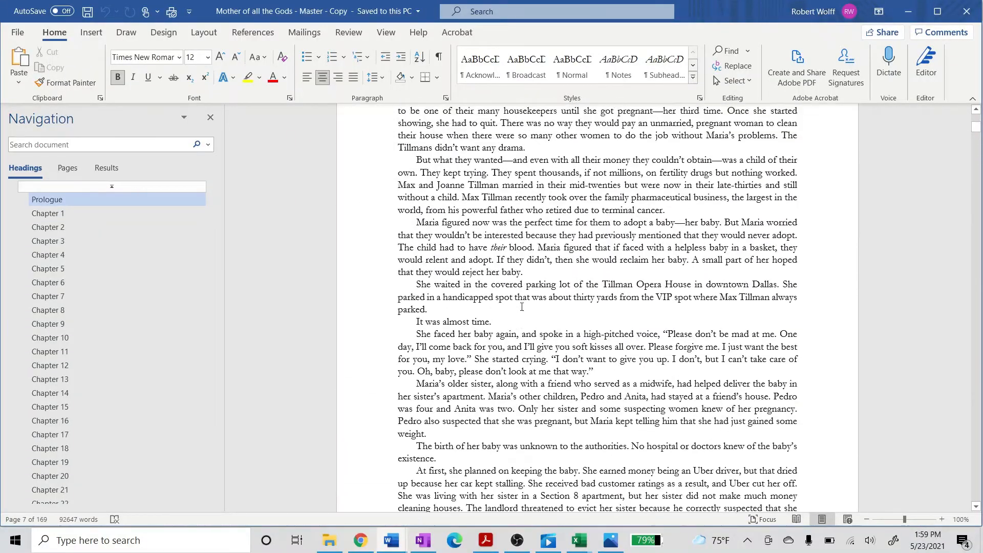
scroll(596, 392, down, 8)
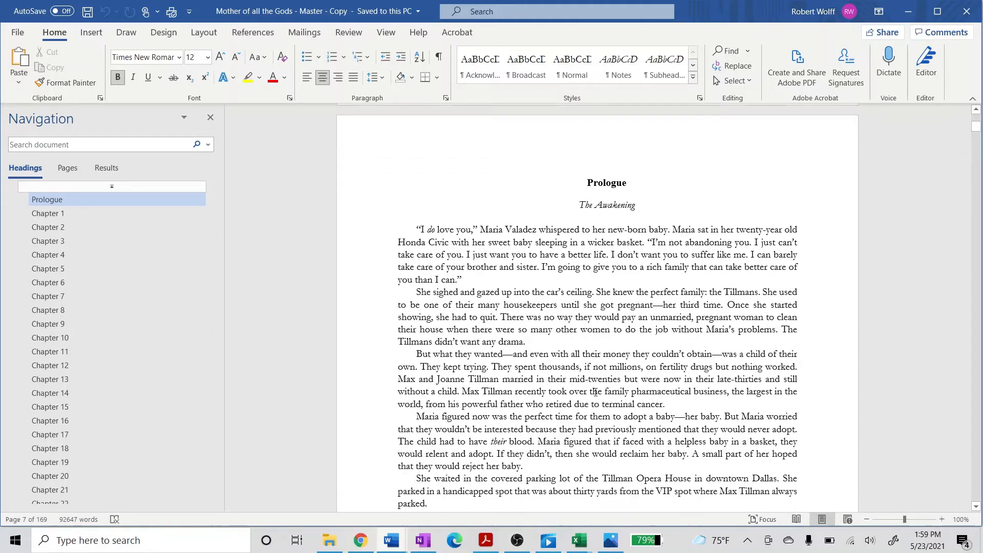
- Examine the Prologue and Chapter 1 page layout in the "Mother of all the Gods - Paperback Completion" document
mouse_move(393, 546)
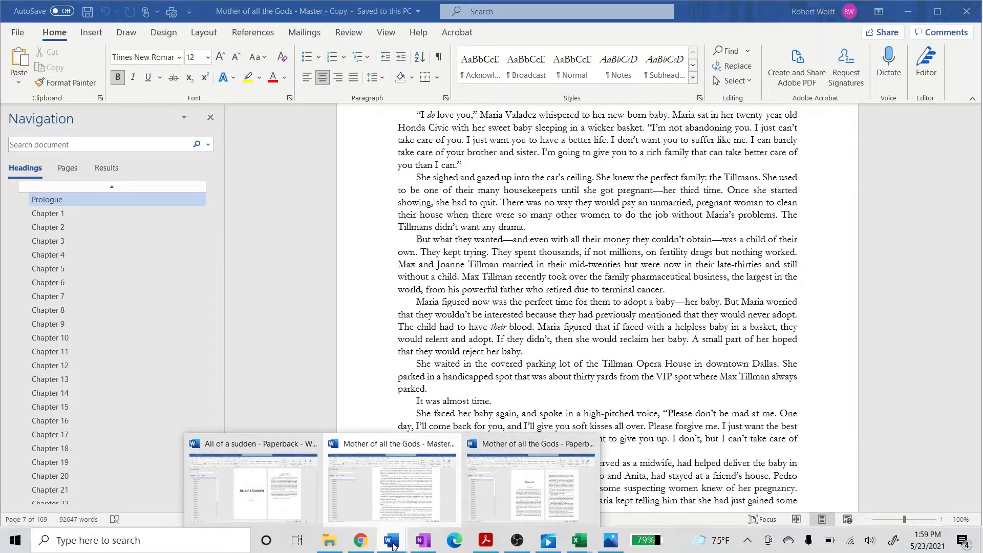
click(516, 448)
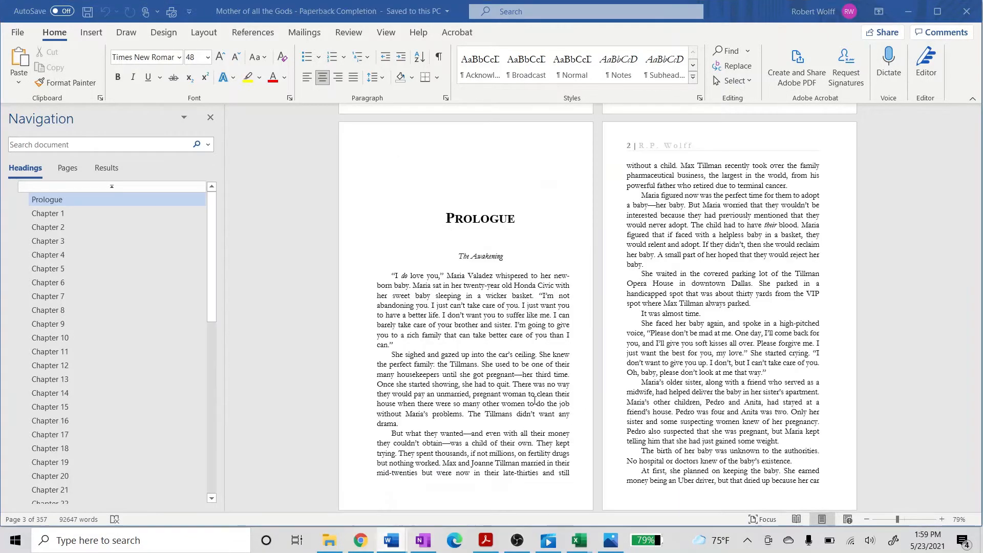
scroll(594, 289, down, 12)
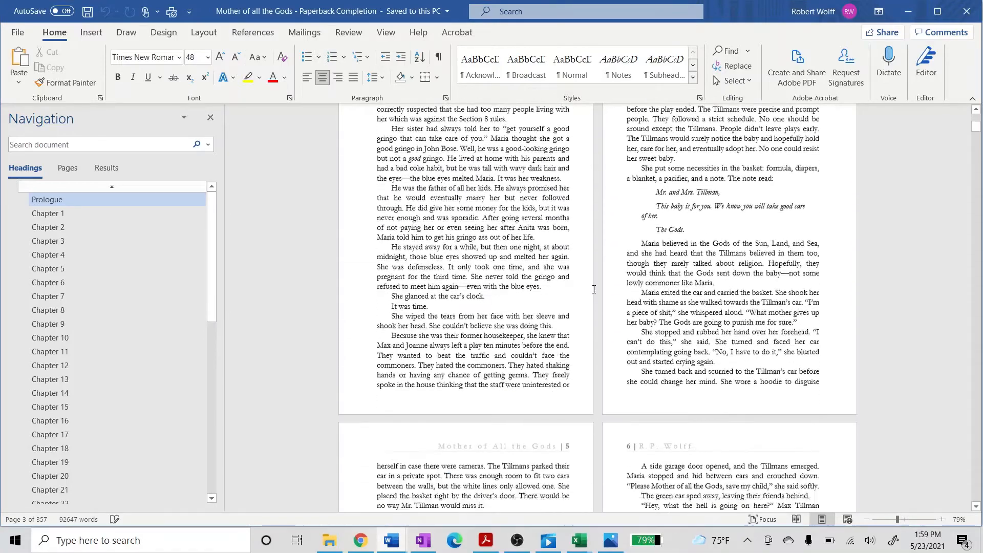
scroll(495, 242, up, 8)
scroll(597, 275, down, 8)
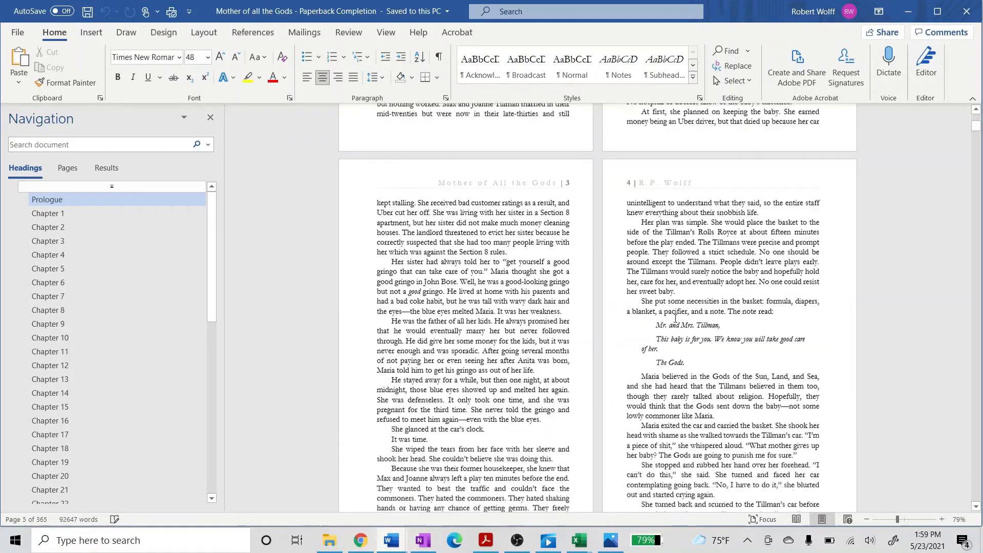
scroll(102, 204, down, 3)
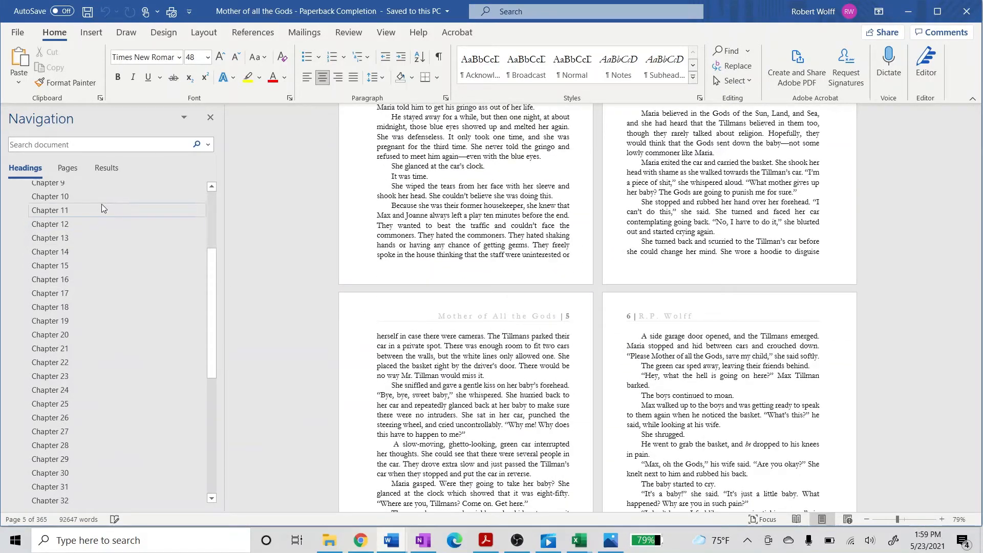
click(213, 198)
click(77, 215)
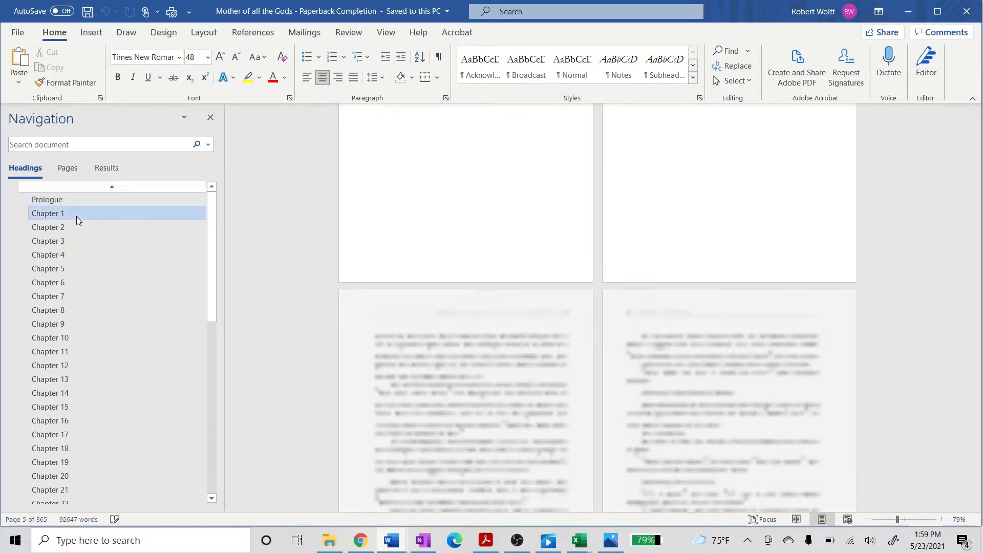
scroll(445, 277, up, 3)
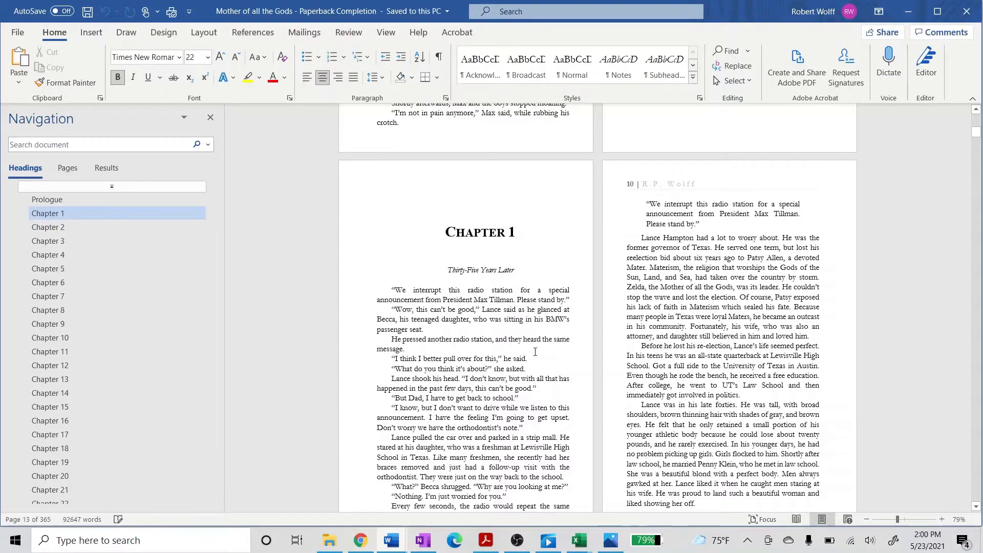
scroll(536, 352, up, 3)
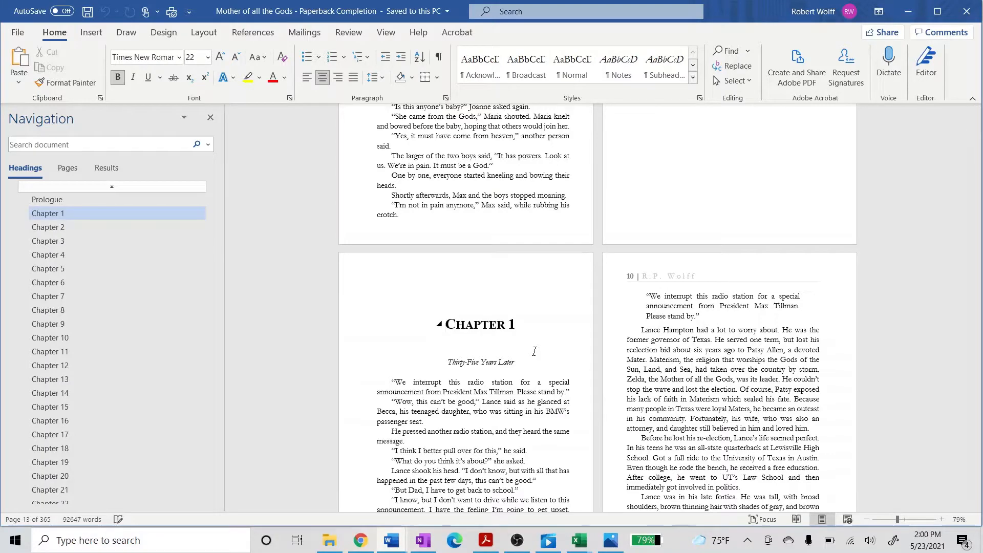
- Return to the "Mother of all the Gods - Master - Copy" document and go to Chapter 1 for comparison
mouse_move(392, 541)
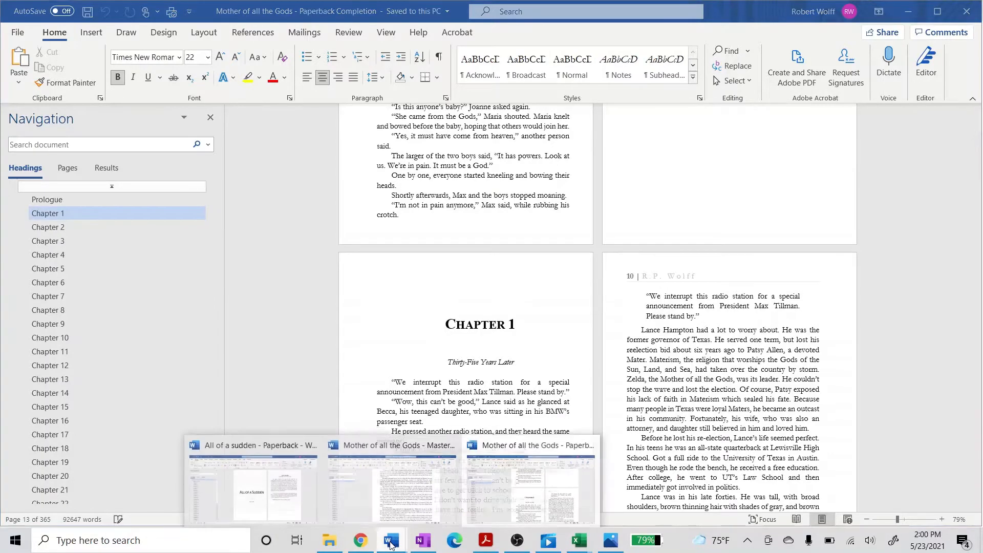
click(386, 472)
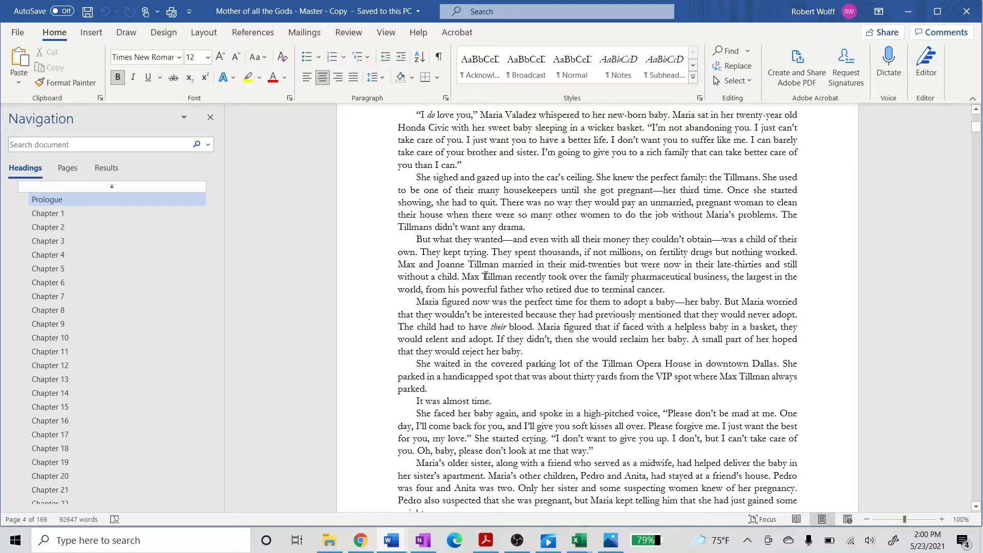
click(78, 213)
scroll(594, 293, up, 5)
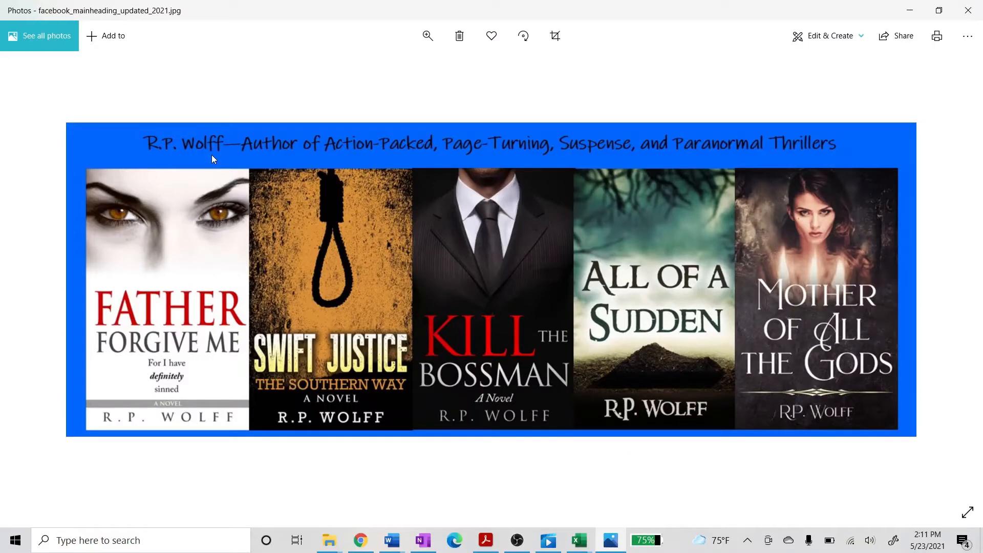
- In the "Mother of all the Gods - Master - Copy" document's Page Setup, set the top margin to 0.76"
mouse_move(395, 545)
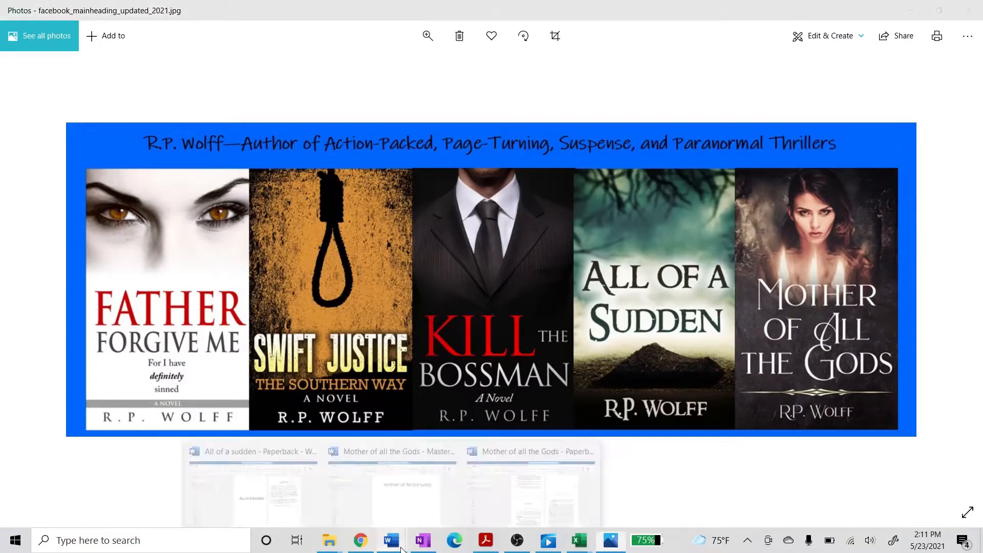
click(393, 479)
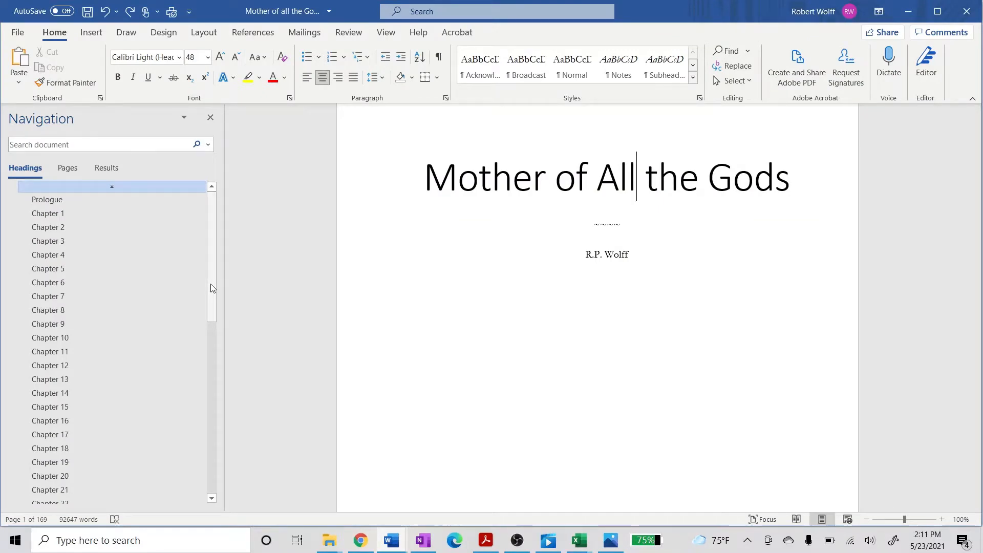
click(204, 33)
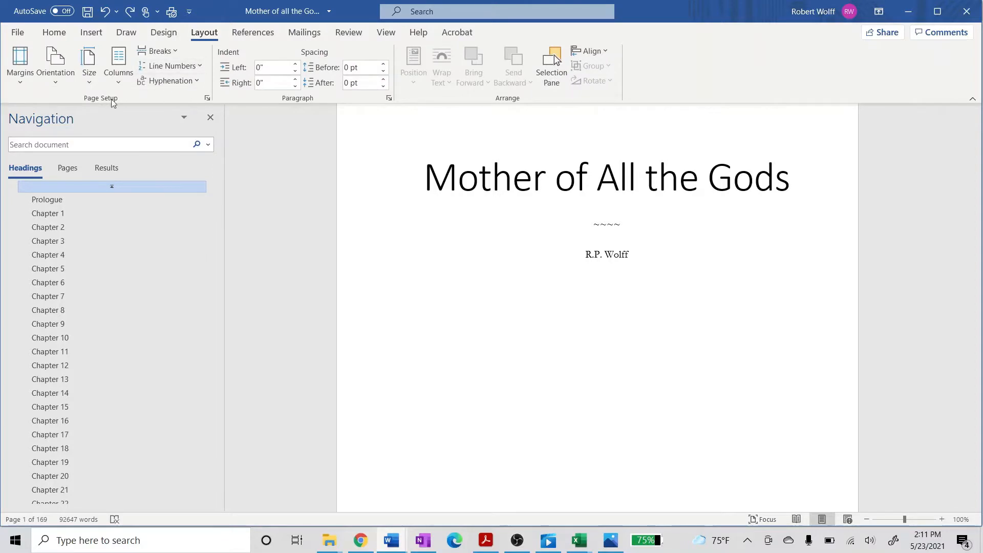
click(208, 100)
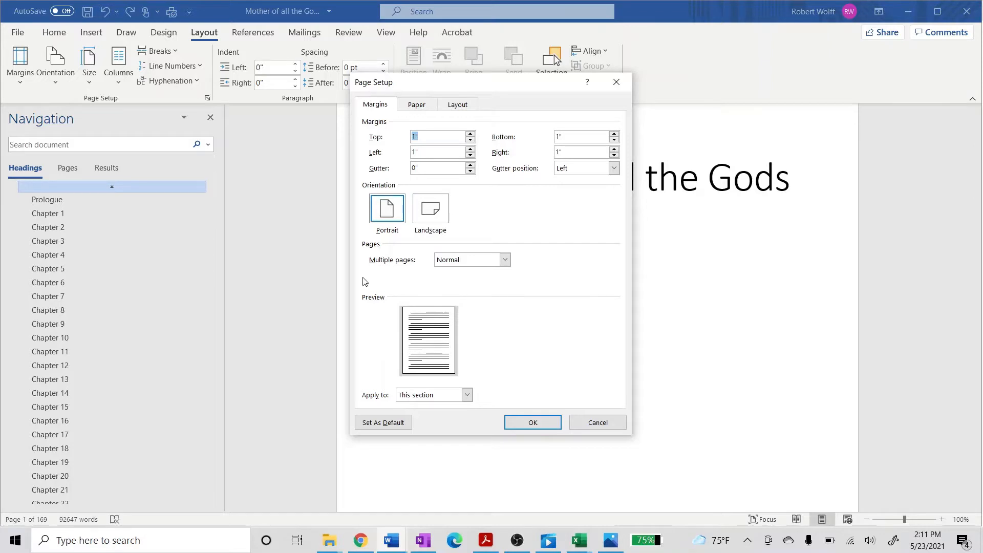
click(416, 137)
key(BackSpace)
key(BackSpace)
text(376)
key(BackSpace)
key(BackSpace)
key(BackSpace)
text(.76)
- Set the bottom margin to 0.5" and choose Mirror margins for multiple pages
click(558, 137)
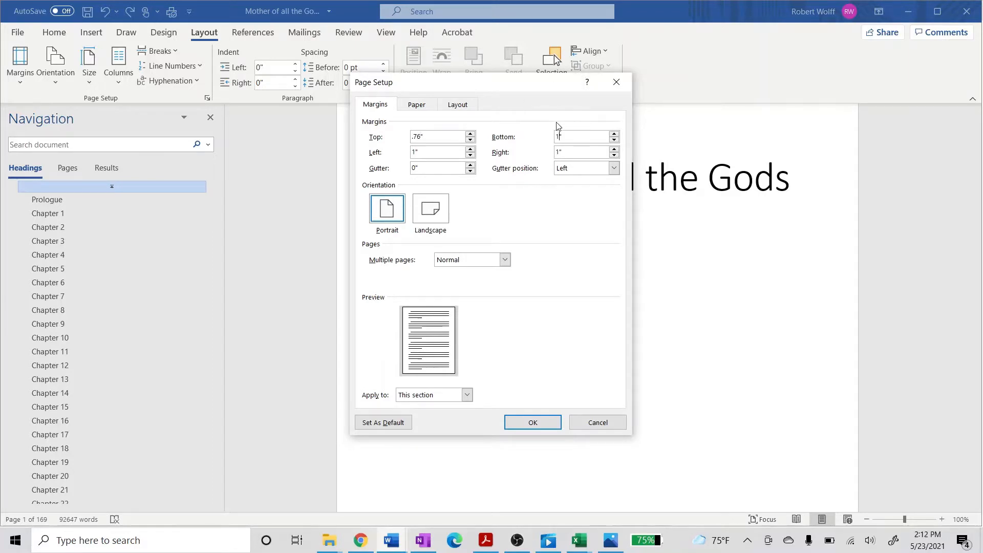
key(BackSpace)
text(.5)
click(505, 259)
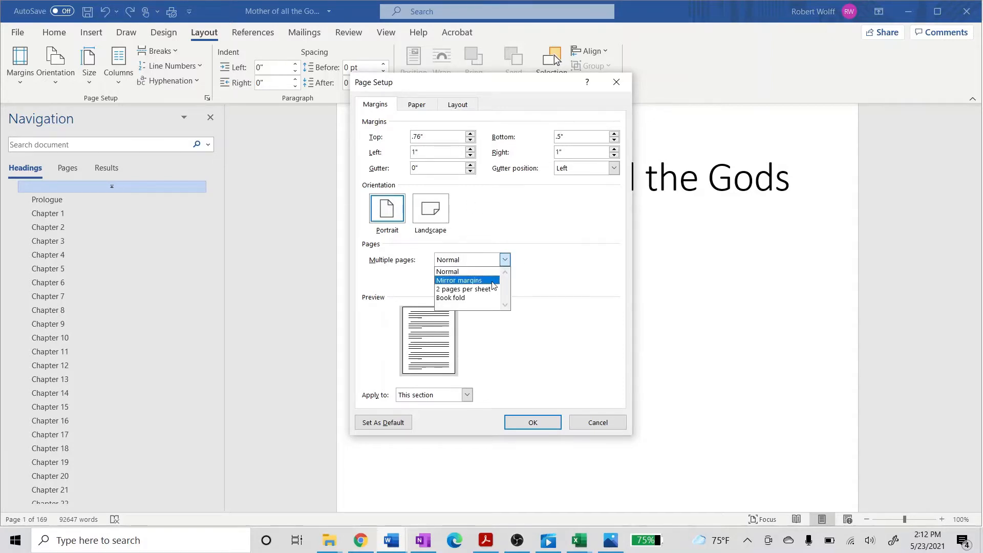
click(493, 281)
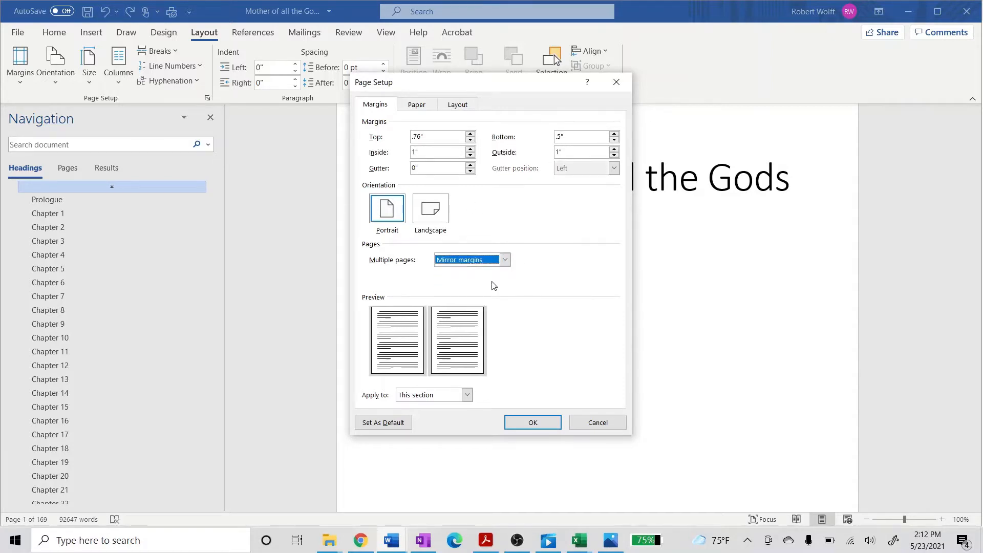
- Set the inside margin to 0.65", outside margin to 0.35" and gutter to 0.14", applied to the whole document
click(417, 153)
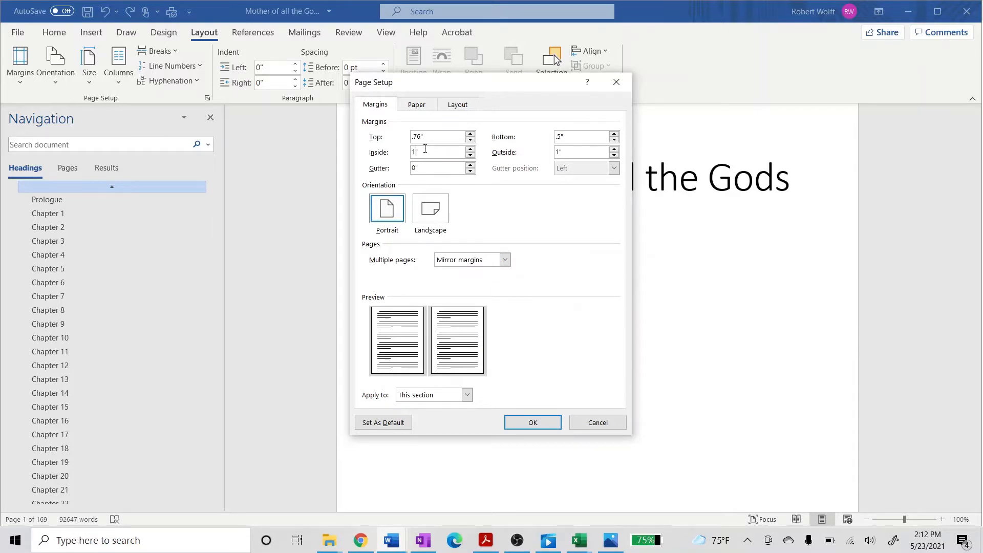
key(BackSpace)
text(.65)
text(.35)
key(BackSpace)
text(.14)
click(467, 396)
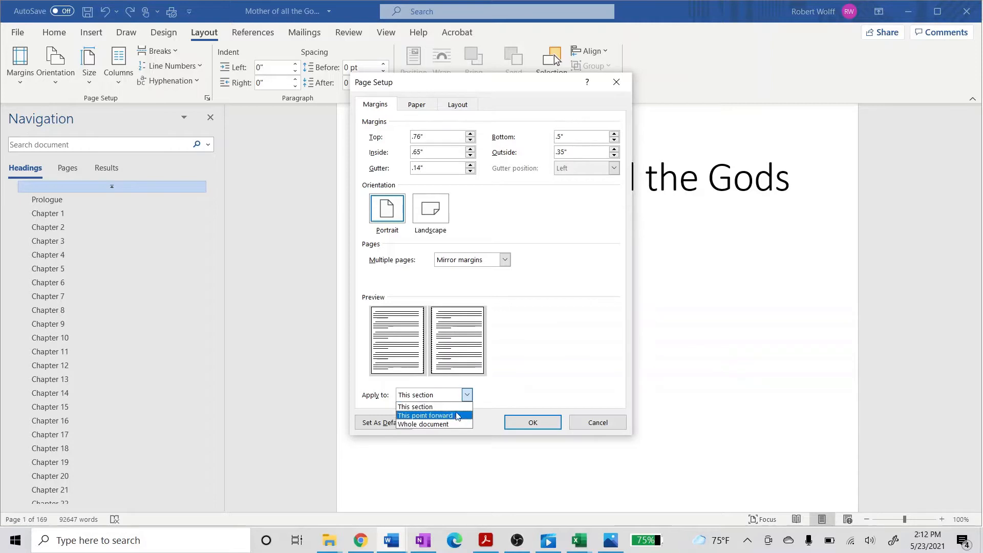
click(448, 425)
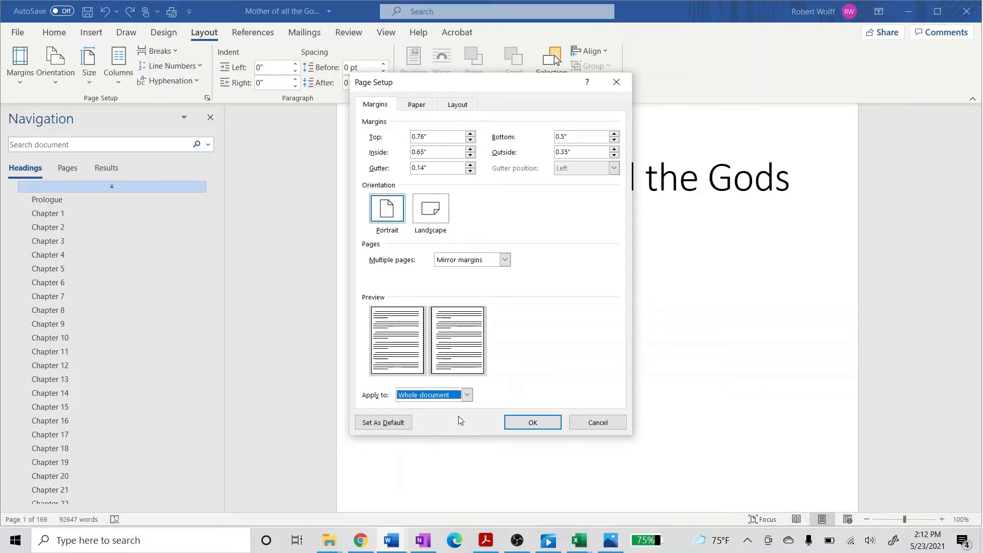
- Set a custom paper size with a width of 5.25" and a height of 8"
click(416, 105)
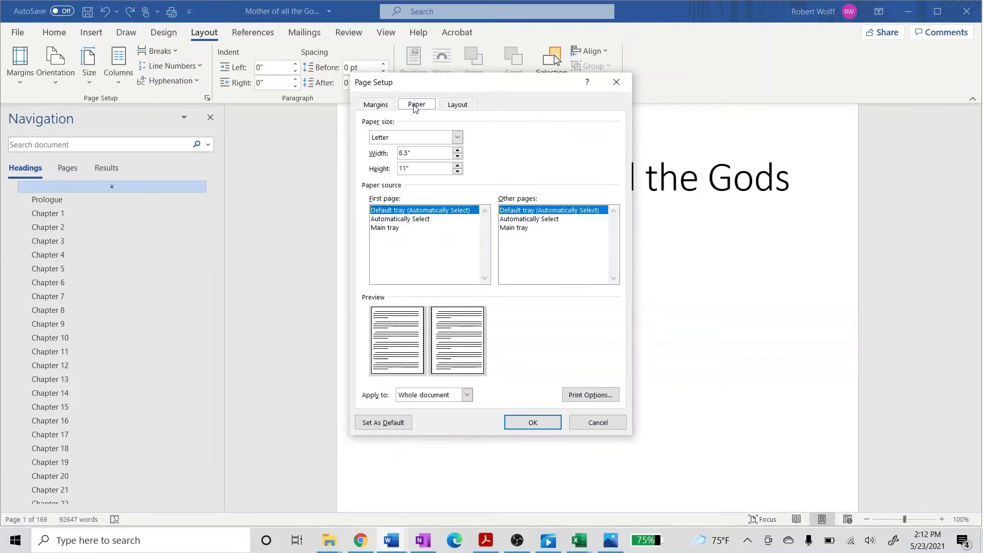
click(407, 154)
key(BackSpace)
key(BackSpace)
key(BackSpace)
text(5.25)
click(406, 167)
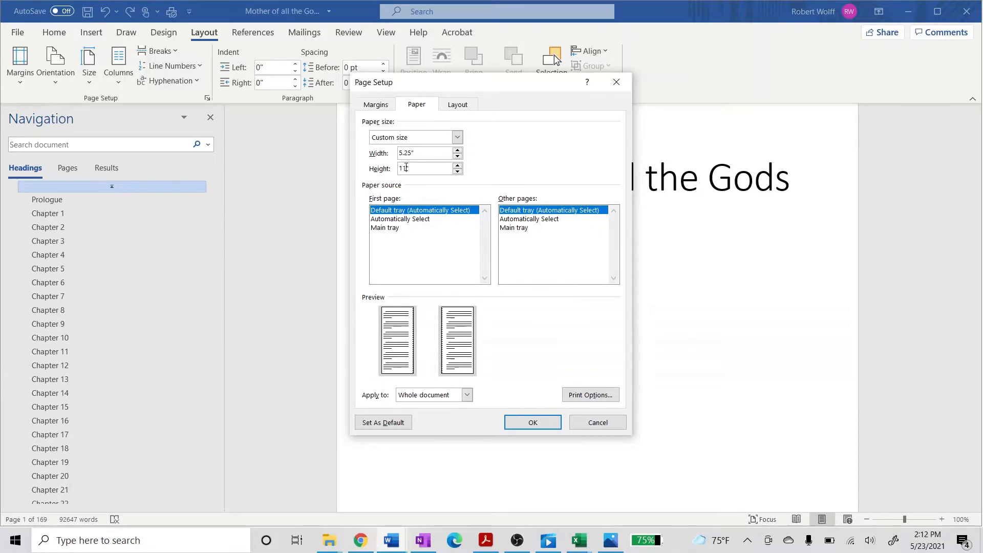
double_click(405, 168)
key(BackSpace)
text(8)
- Enable Different odd and even and Different first page for the headers and footers
click(459, 105)
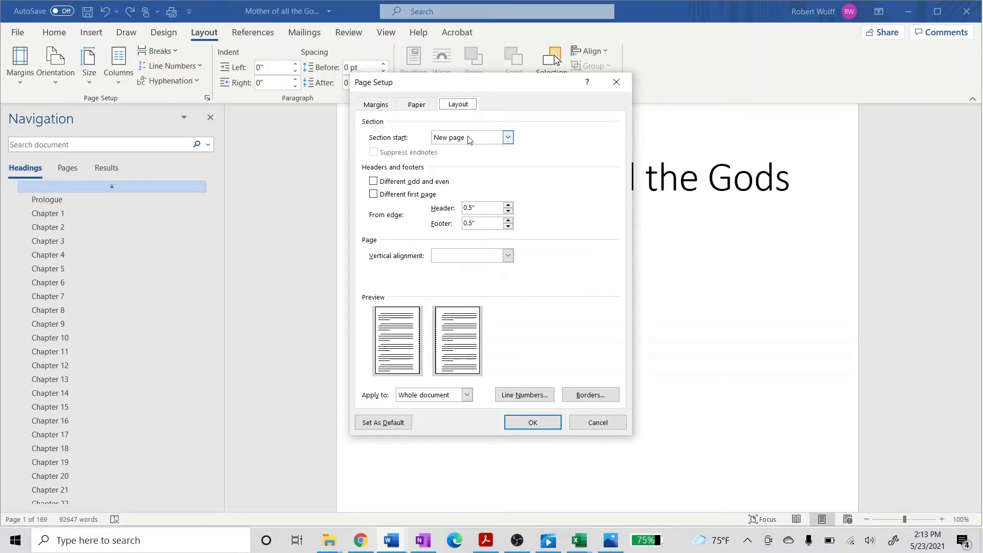
click(374, 182)
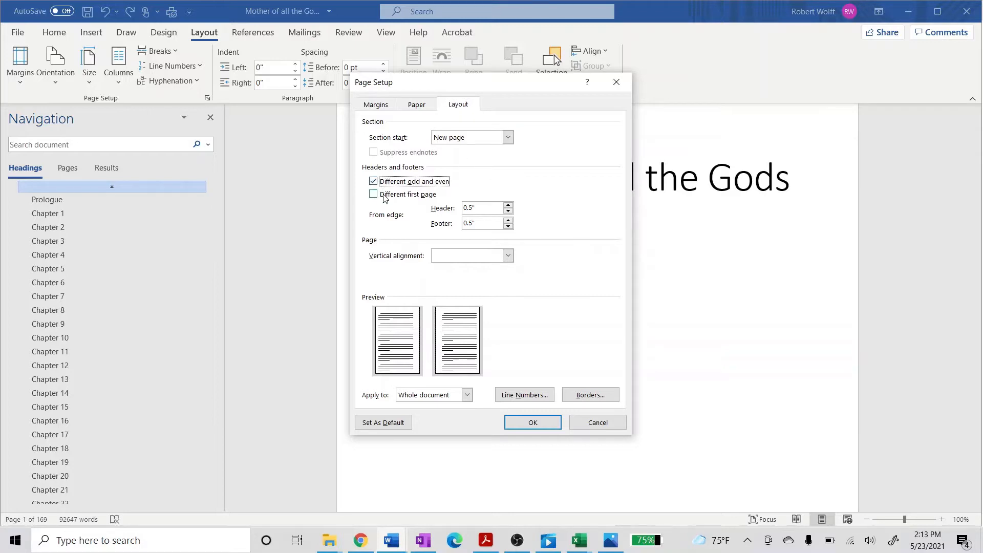
click(373, 195)
- Set the header distance to 0.4", the footer distance to 0.3" and vertical alignment to Top, and apply the page setup
click(471, 209)
text(4)
text(3)
click(509, 256)
click(448, 267)
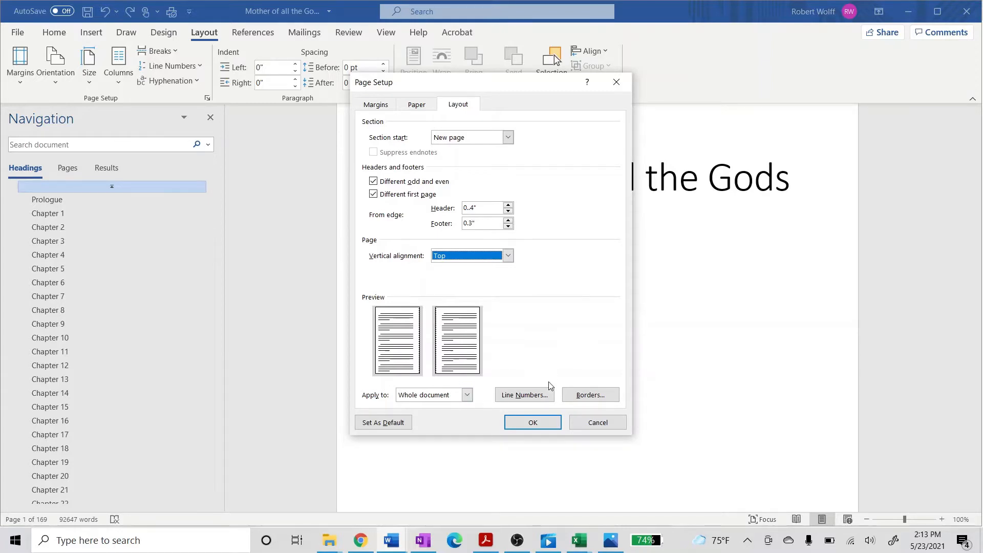
click(533, 423)
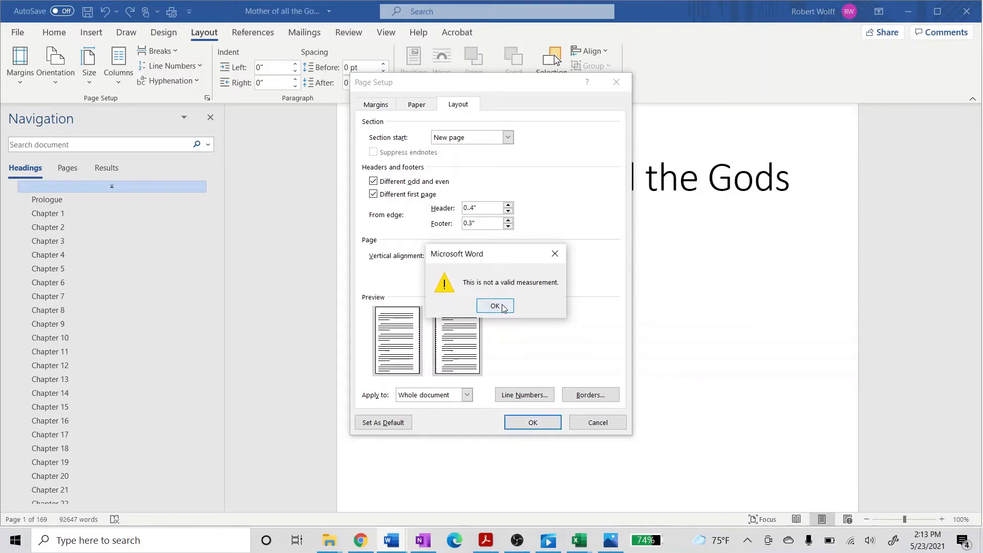
click(495, 307)
click(470, 209)
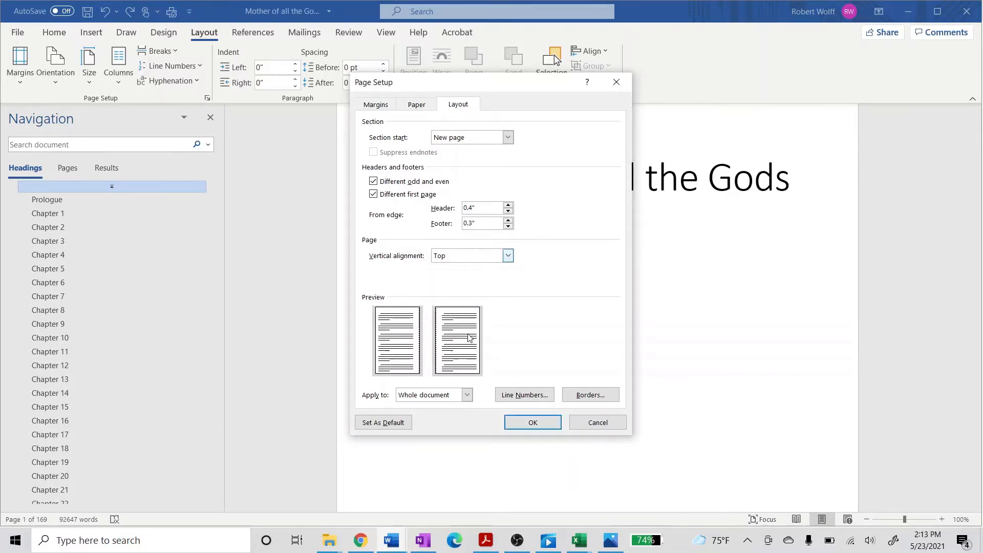
click(546, 425)
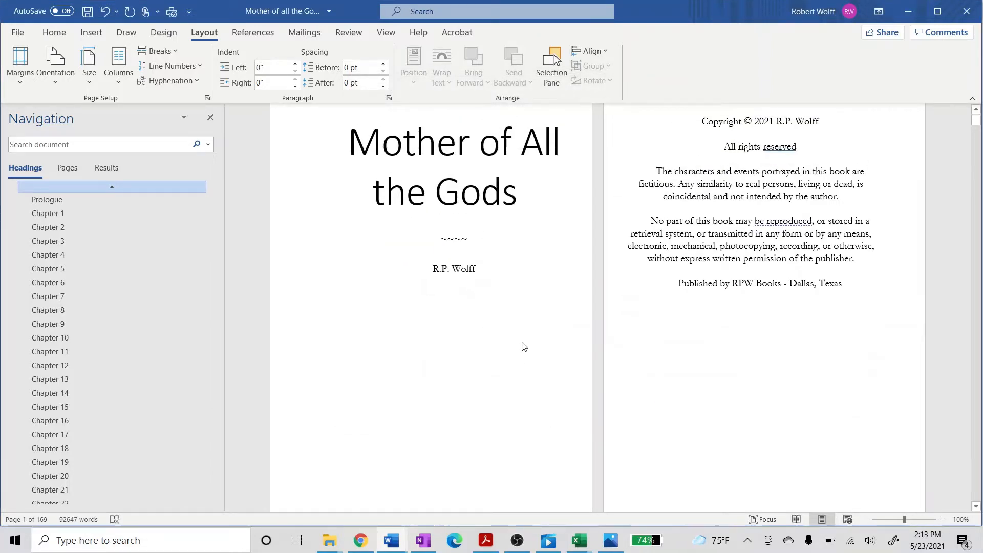
- Check the resized pages from the title page through the Prologue
scroll(523, 342, down, 1)
scroll(523, 342, down, 10)
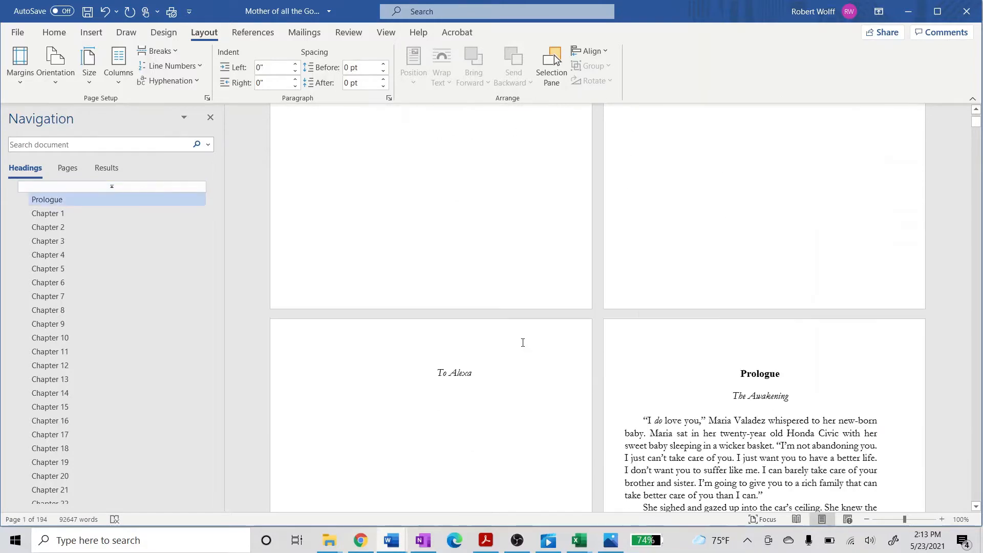
scroll(523, 342, up, 6)
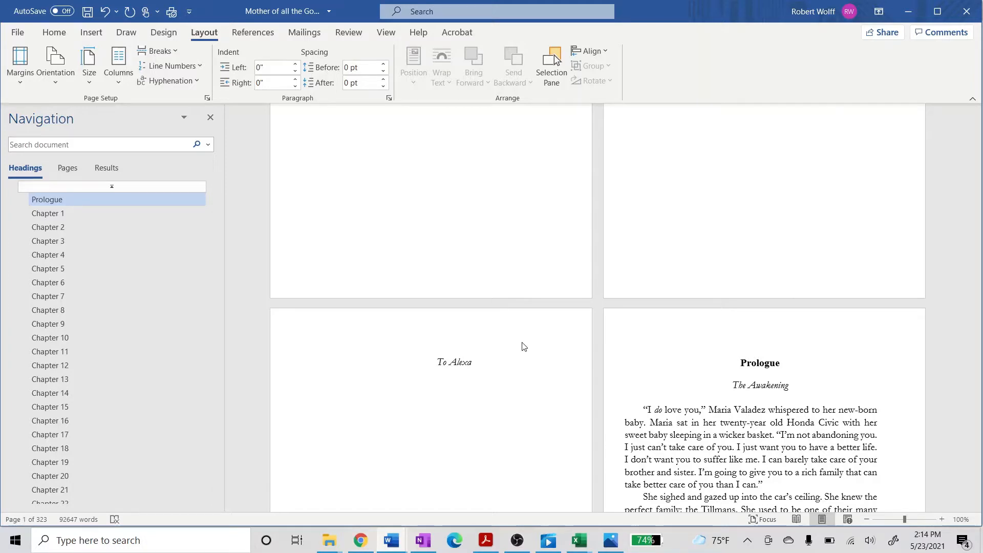
- Modify the Heading 2 style used by the Prologue heading, setting its font size to 22
click(748, 364)
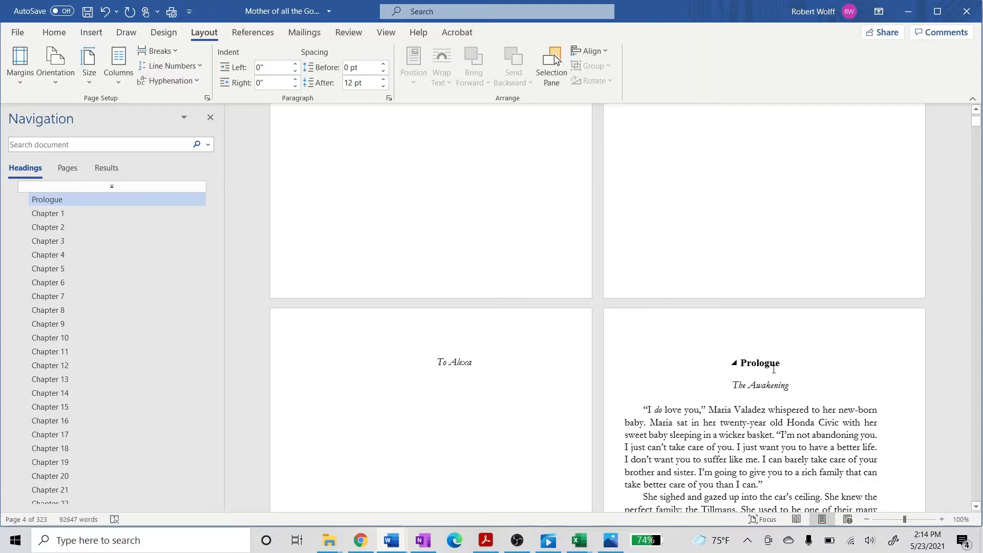
click(54, 33)
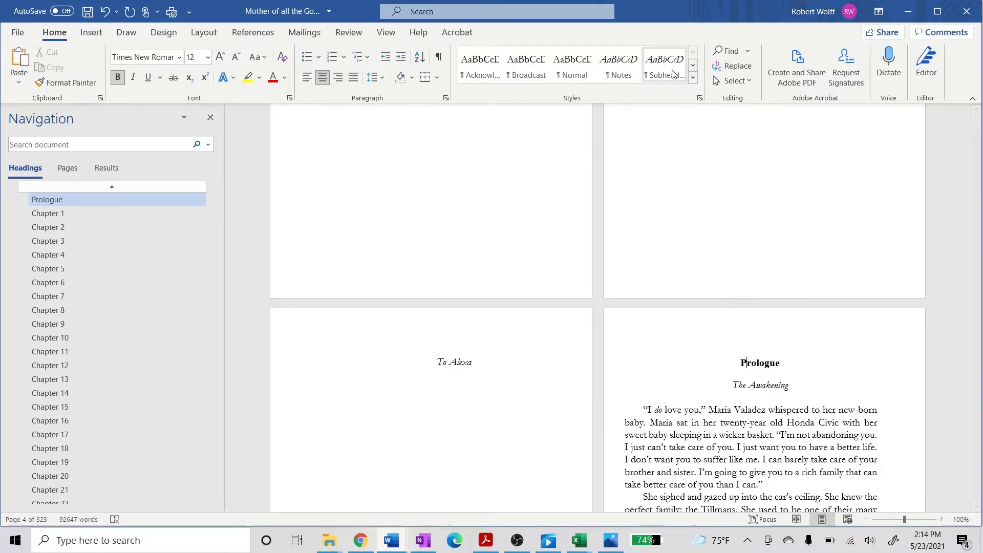
click(694, 66)
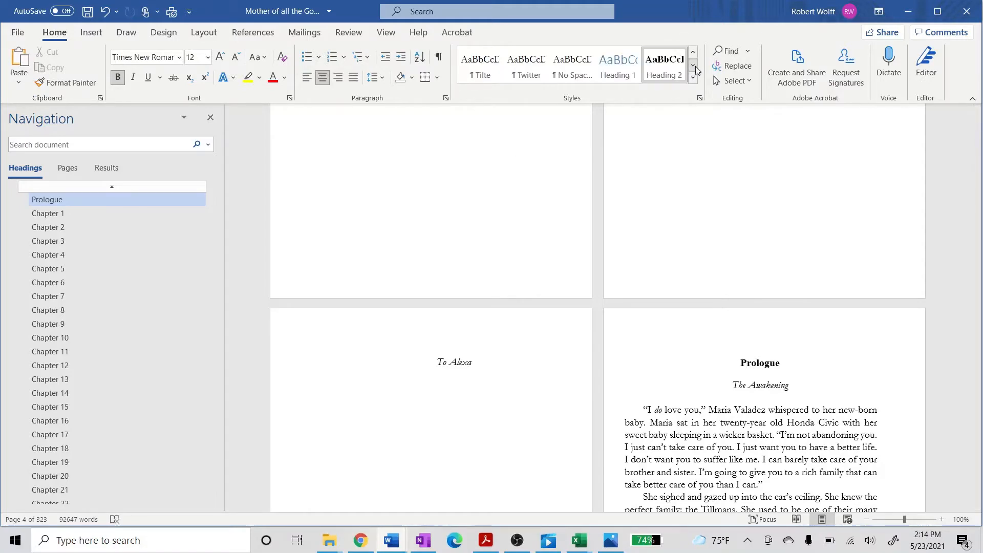
right_click(670, 69)
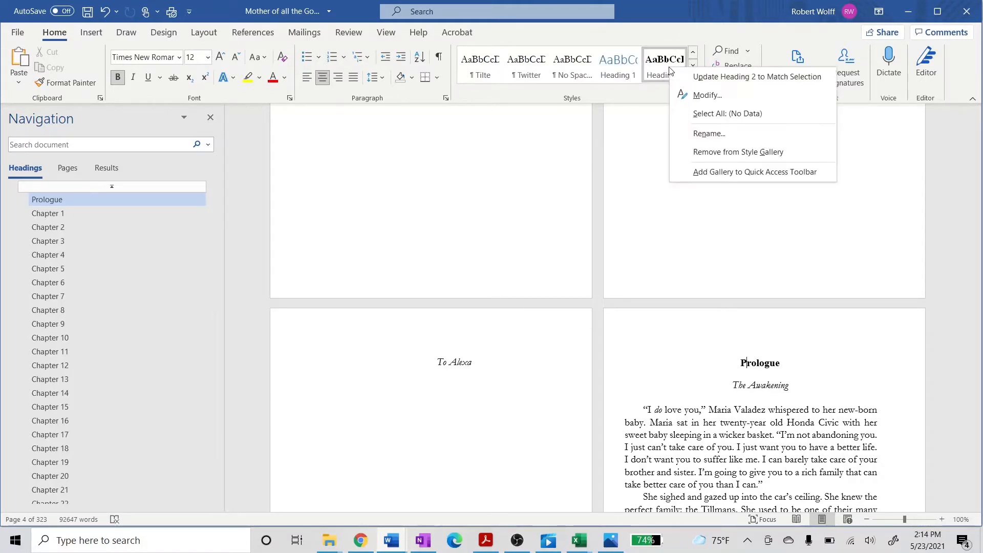
click(706, 95)
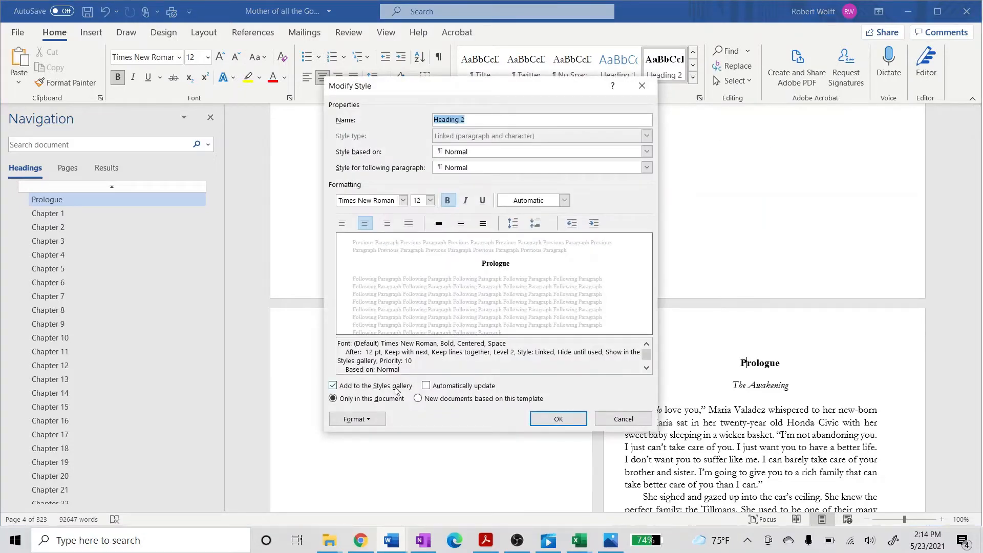
click(430, 200)
click(417, 291)
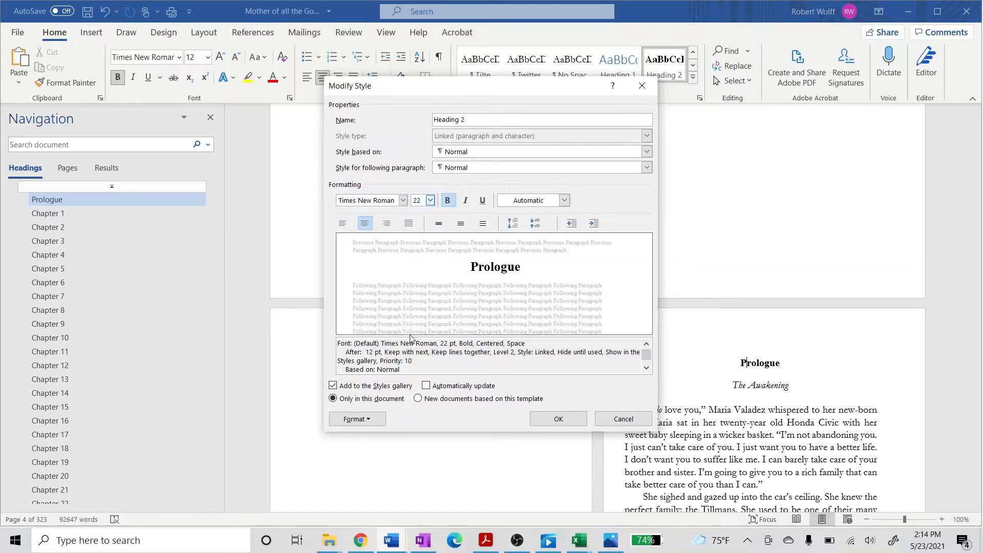
- Set the Heading 2 style's paragraph spacing to 2" before and .5" after
click(362, 422)
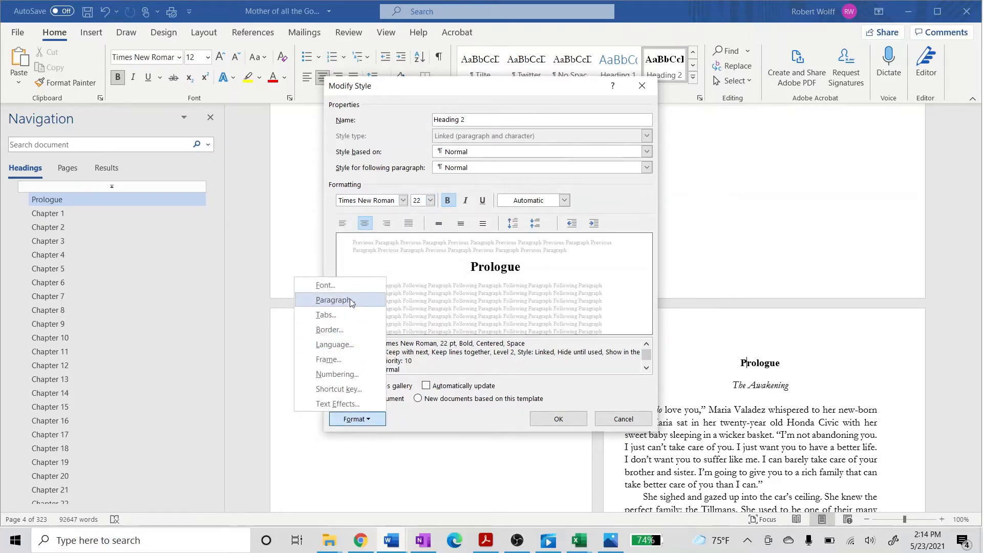
click(335, 300)
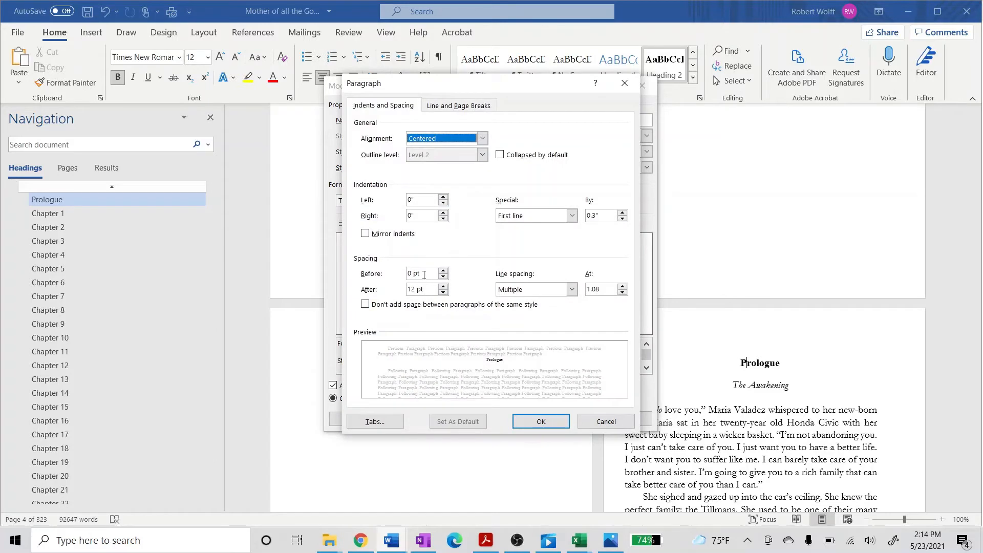
drag(424, 275, 405, 276)
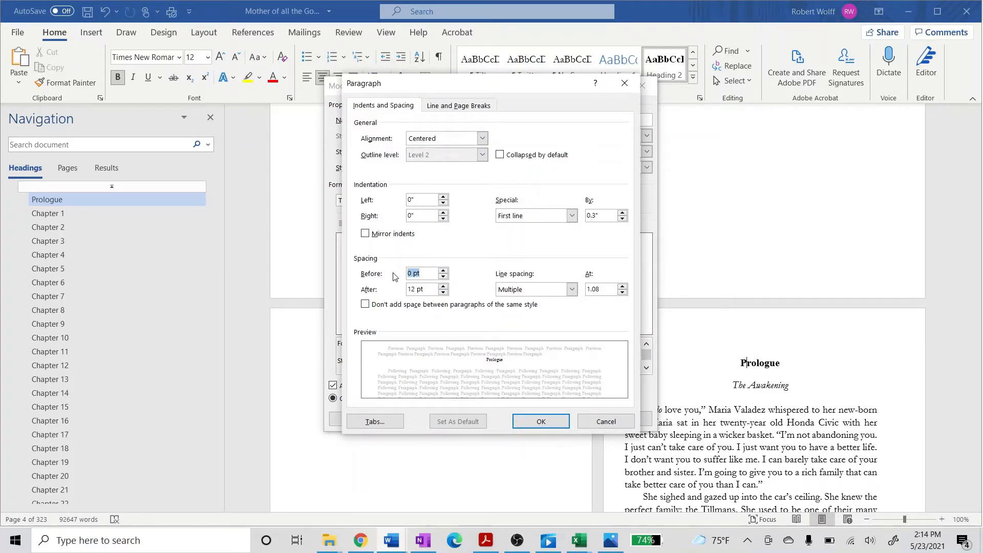
text(2")
key(Tab)
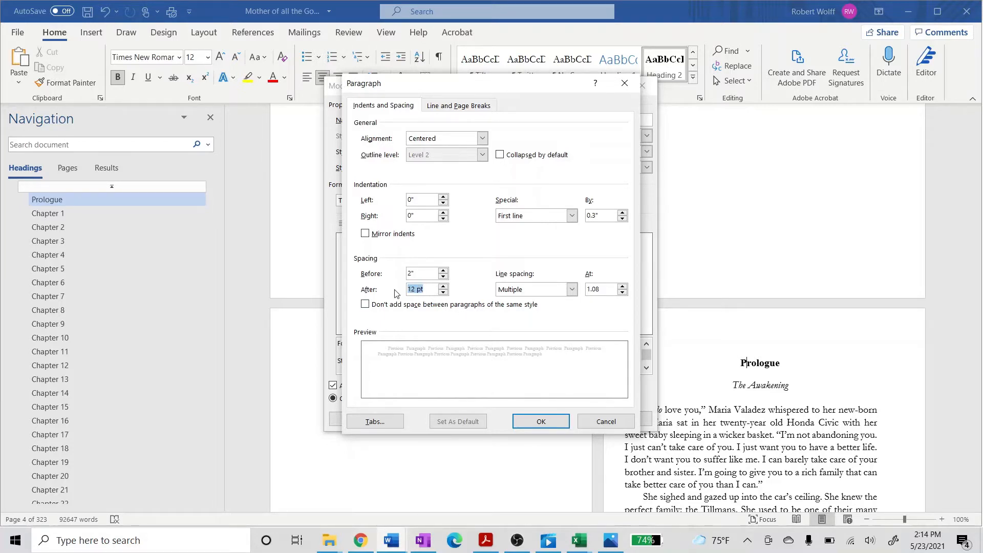
text(.5)
- Set the Heading 2 line spacing to Single, review its pagination options and apply the style changes
click(532, 290)
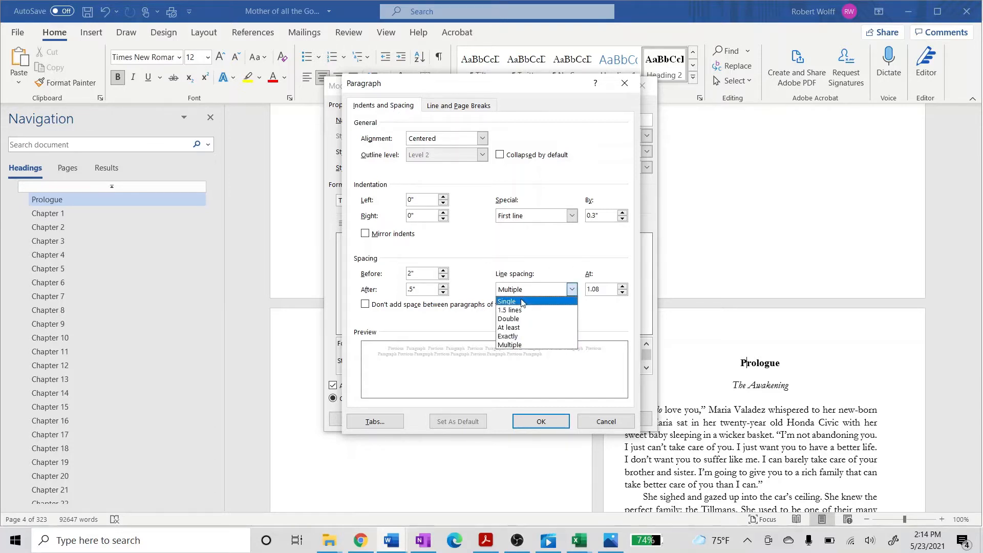
click(522, 301)
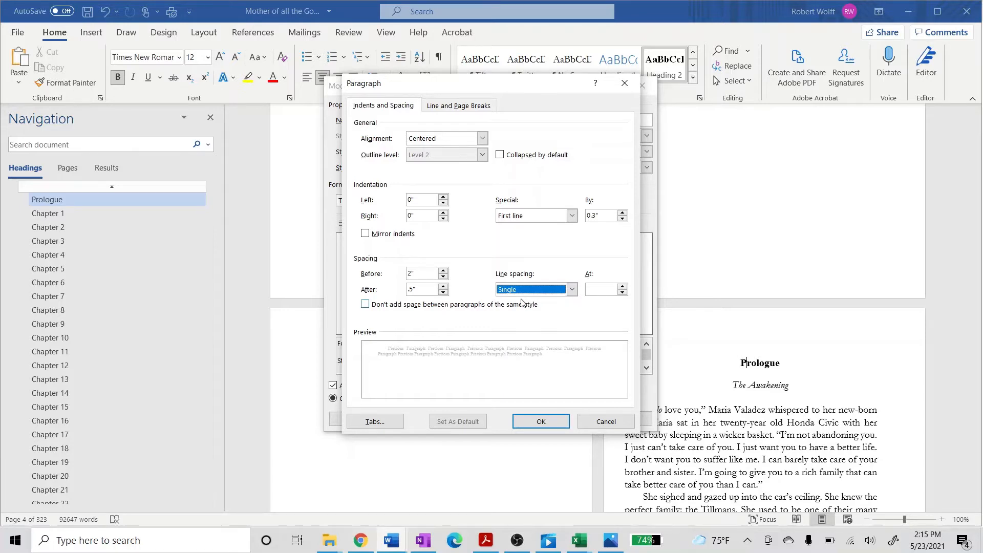
click(457, 108)
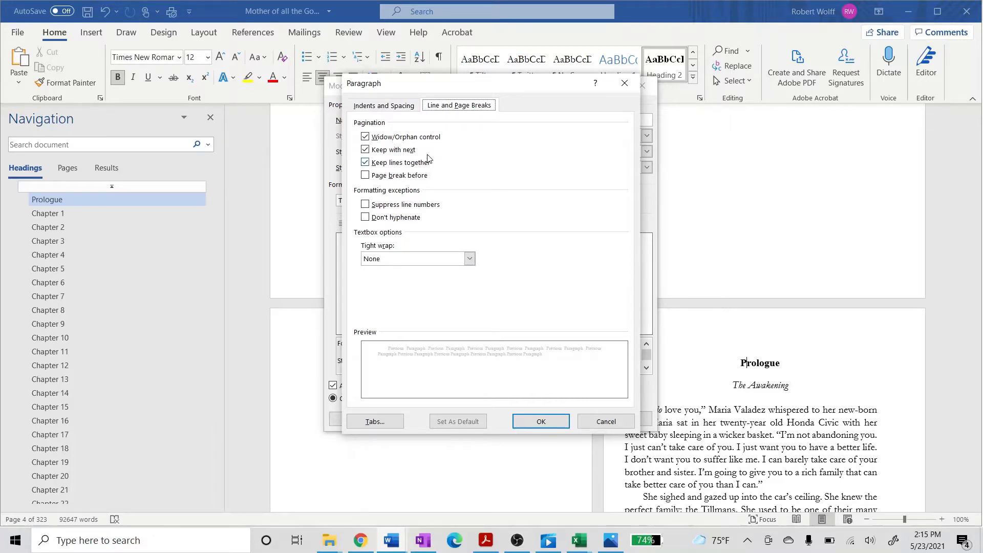
click(393, 107)
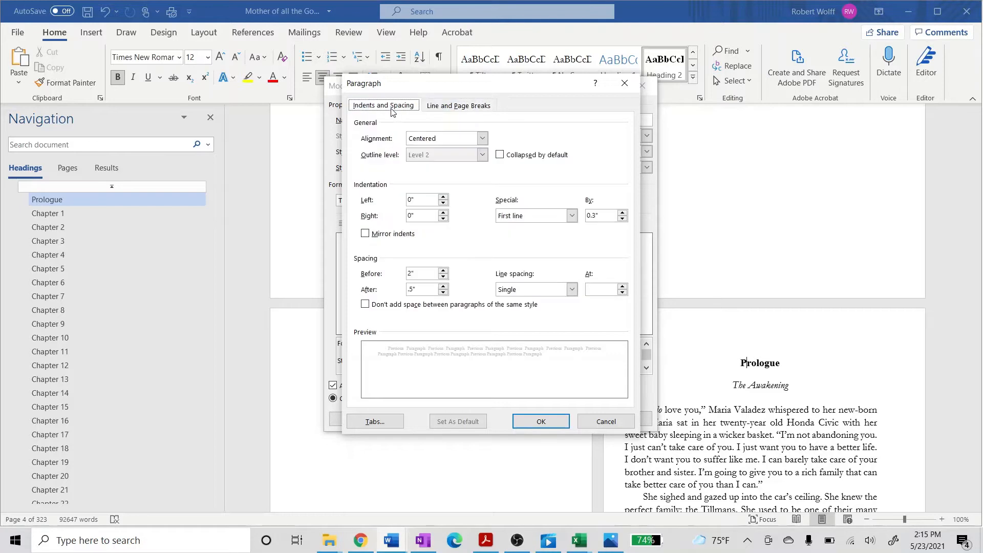
click(541, 422)
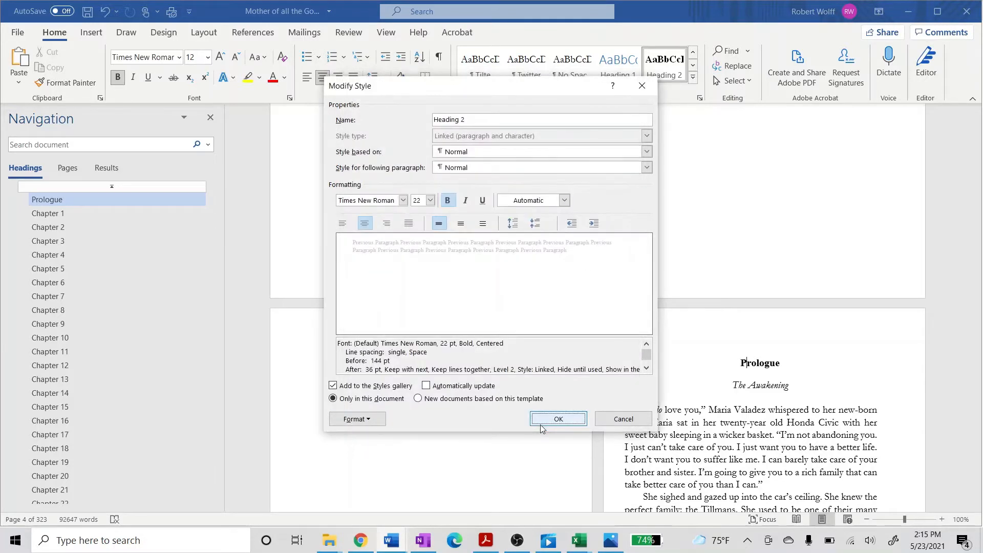
click(552, 418)
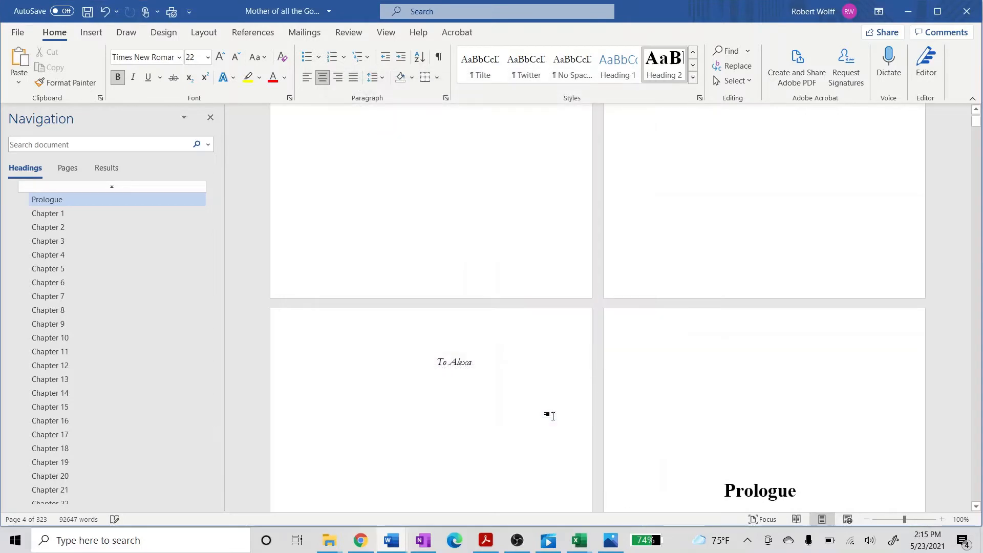
- Check the size and spacing of the restyled headings at the Prologue and Chapters 1 to 3
scroll(672, 380, down, 5)
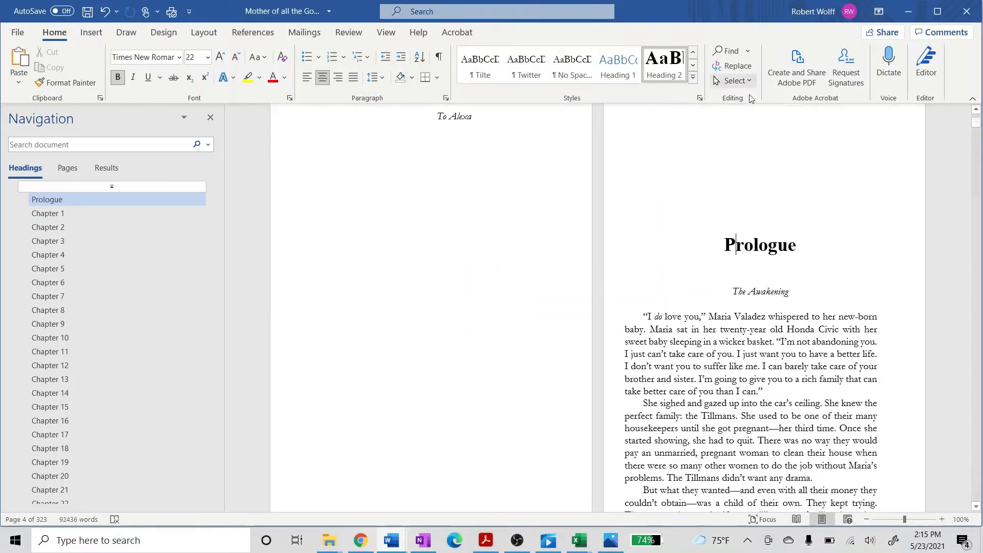
scroll(768, 234, up, 1)
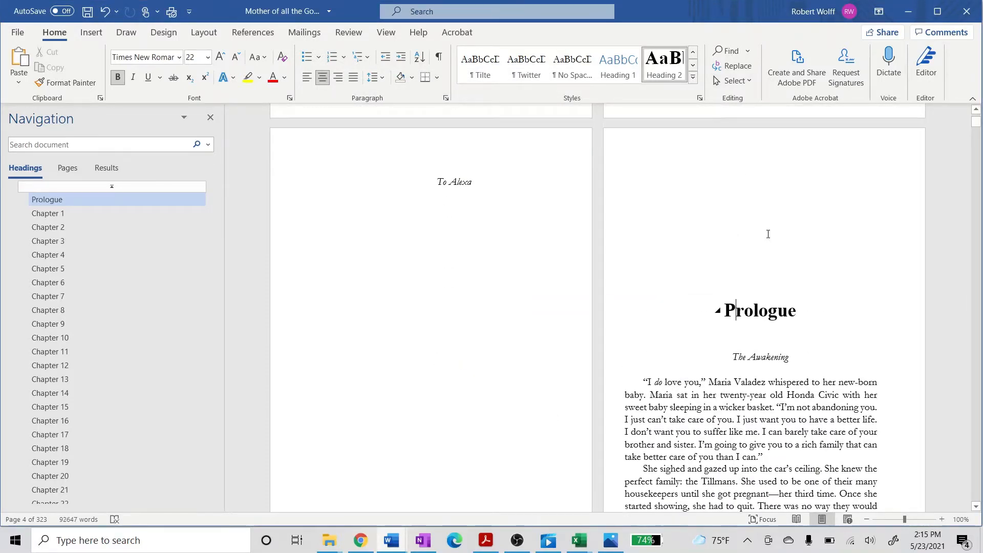
scroll(768, 234, up, 1)
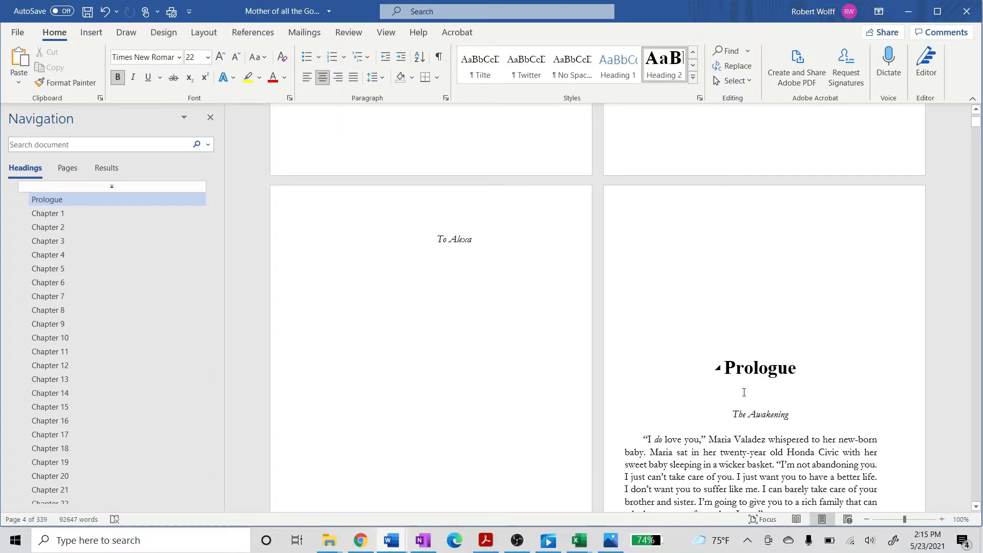
click(51, 216)
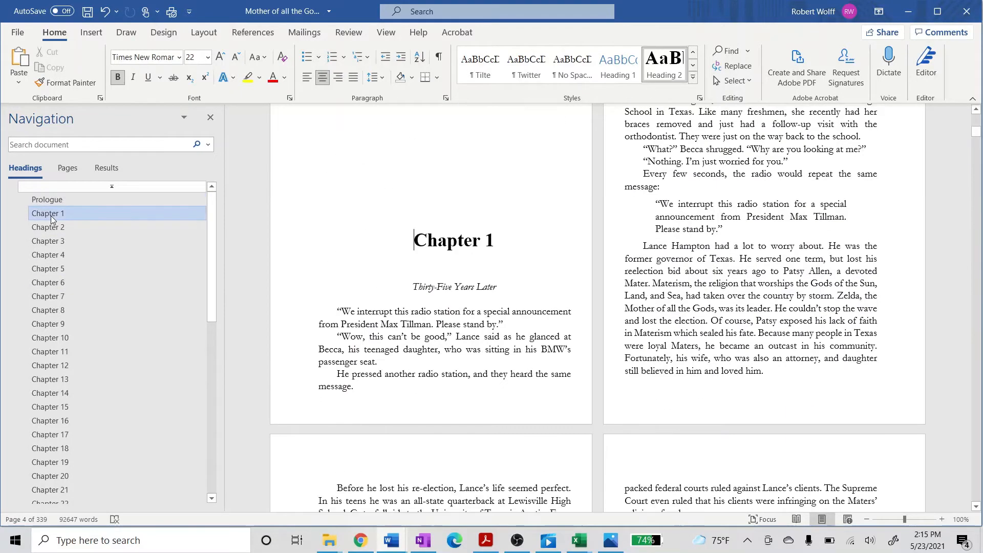
click(50, 229)
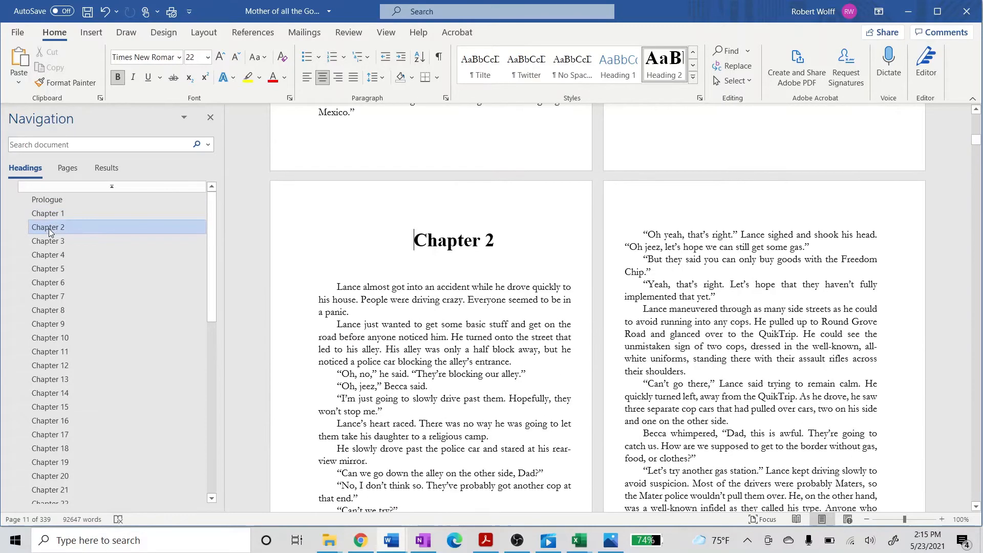
click(48, 243)
scroll(233, 366, up, 5)
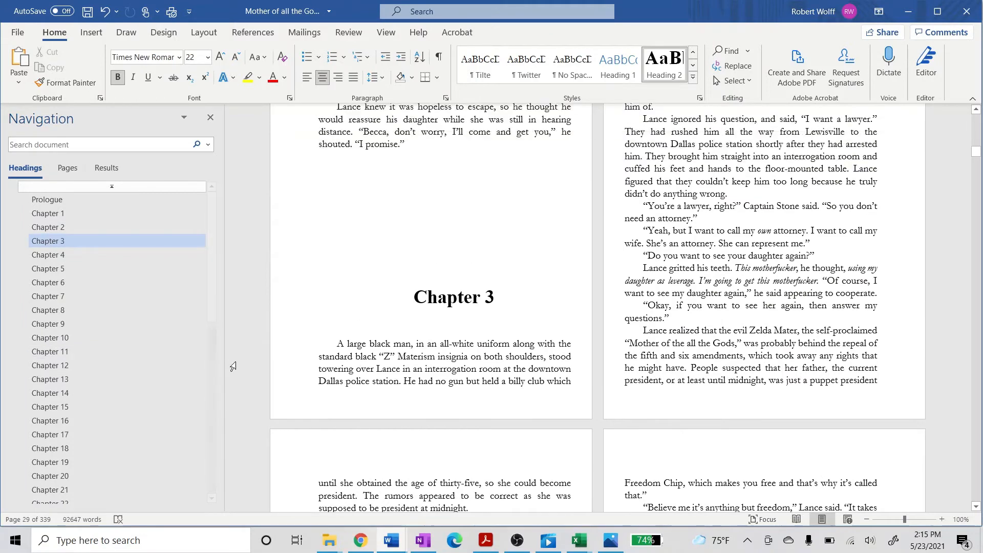
scroll(233, 367, down, 3)
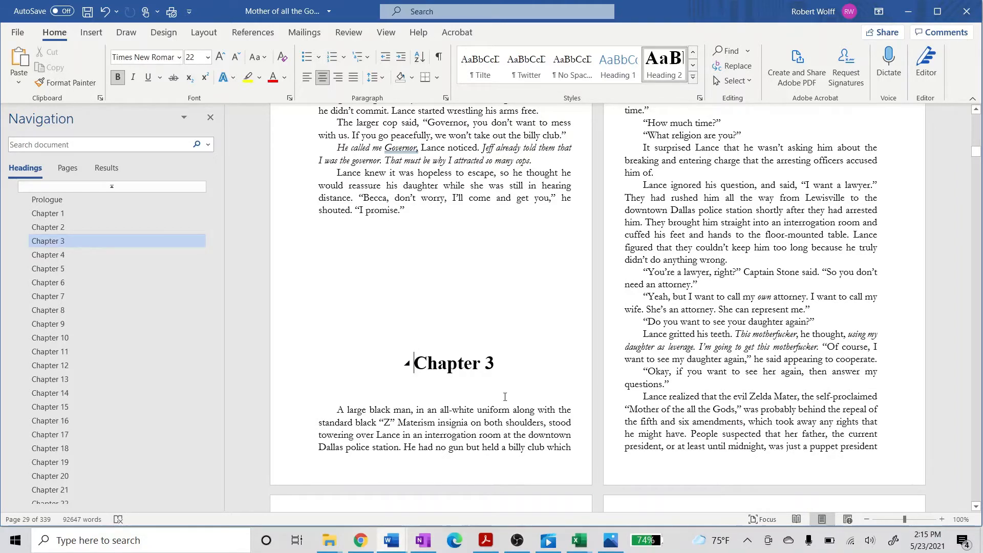
- Try a Dropped drop cap on the "A" that opens Chapter 3's first paragraph, and undo it
scroll(458, 367, down, 3)
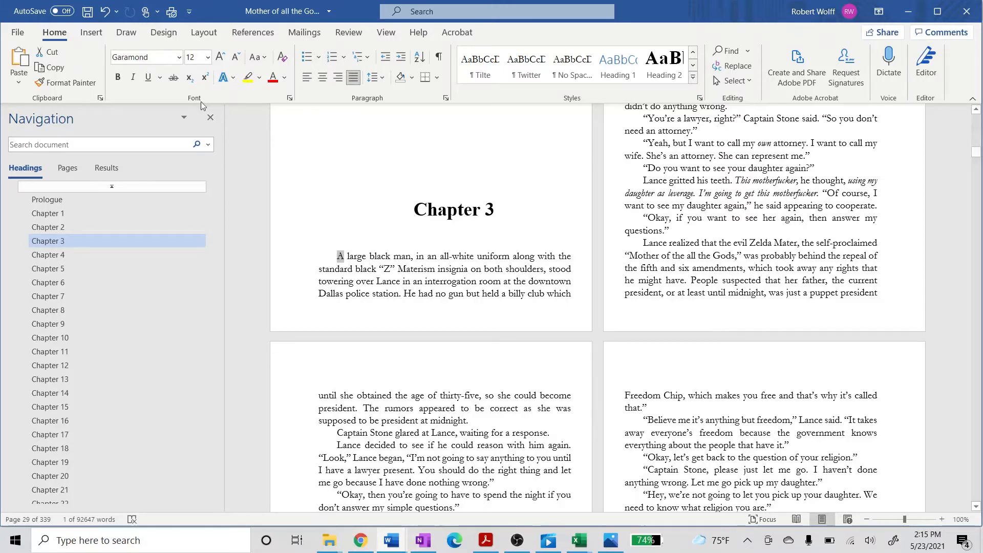
click(95, 33)
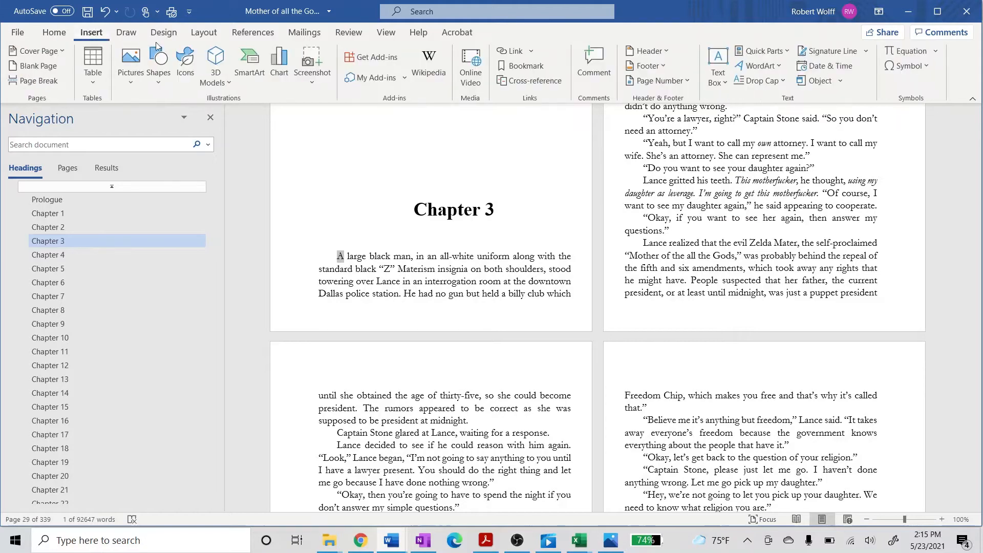
click(762, 81)
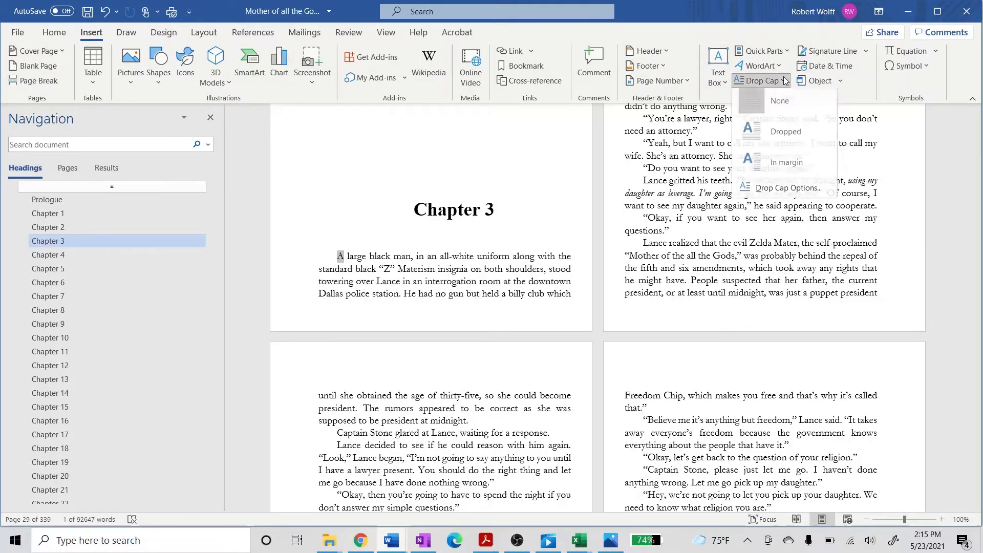
click(775, 137)
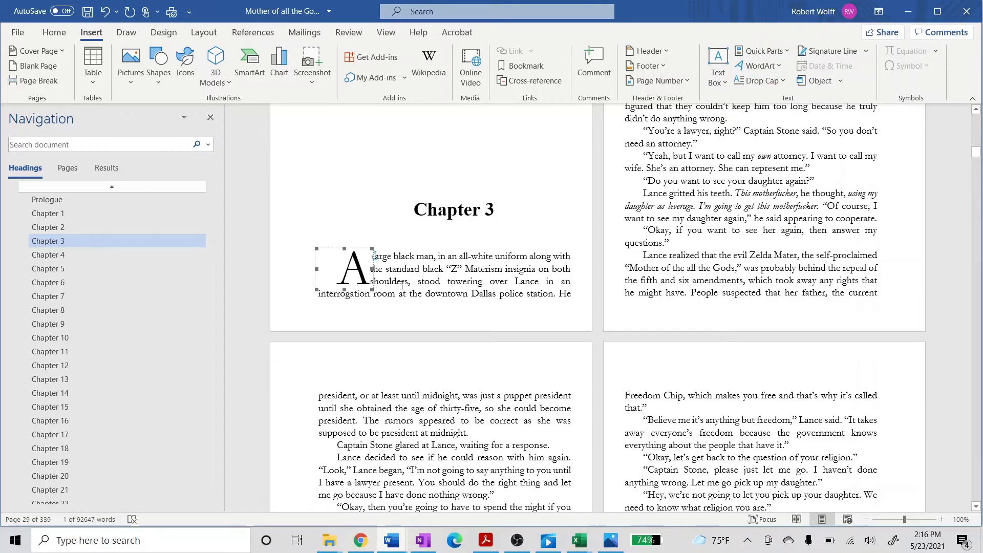
click(105, 11)
click(387, 261)
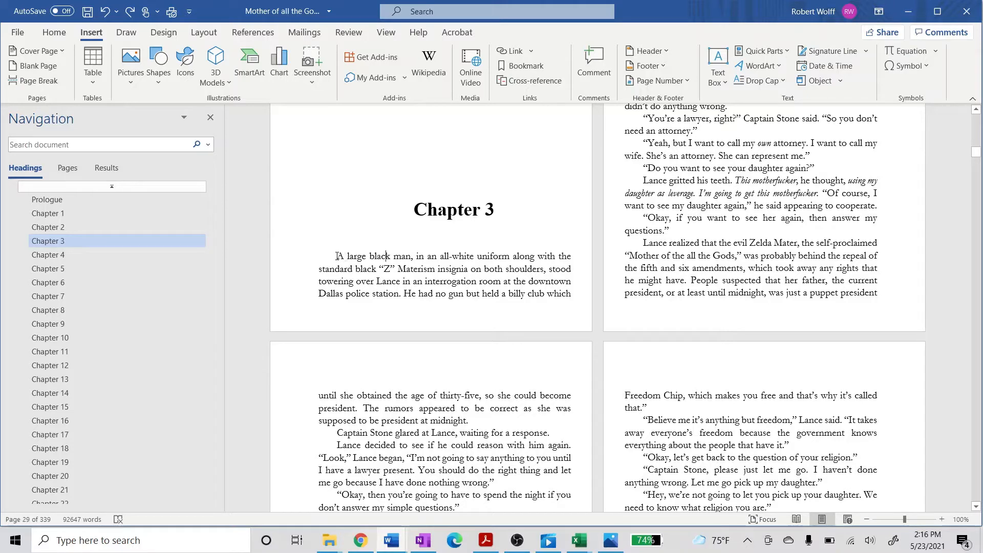
- Switch to the All of a sudden - Paperback document and examine how the opening words of Chapter 1 are styled
drag(336, 256, 449, 257)
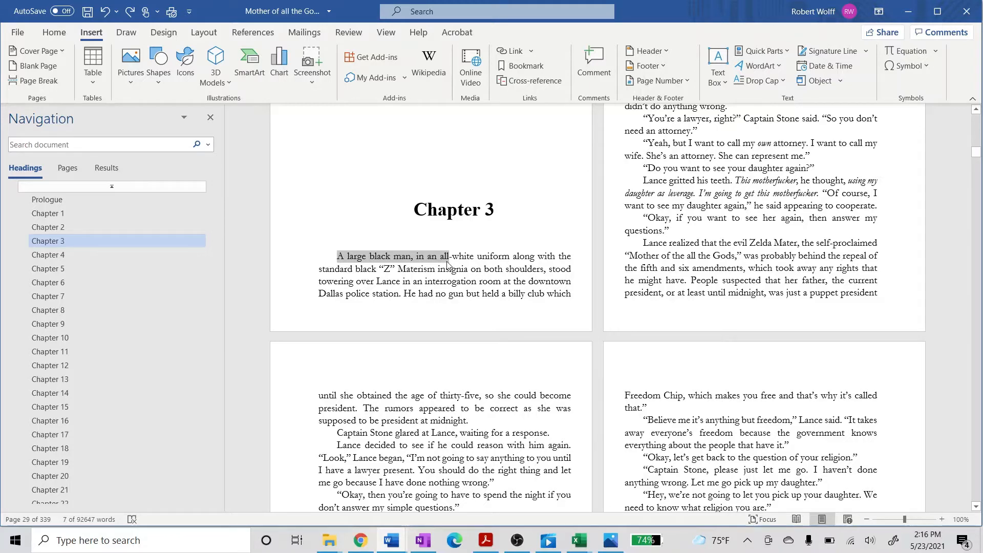
click(391, 540)
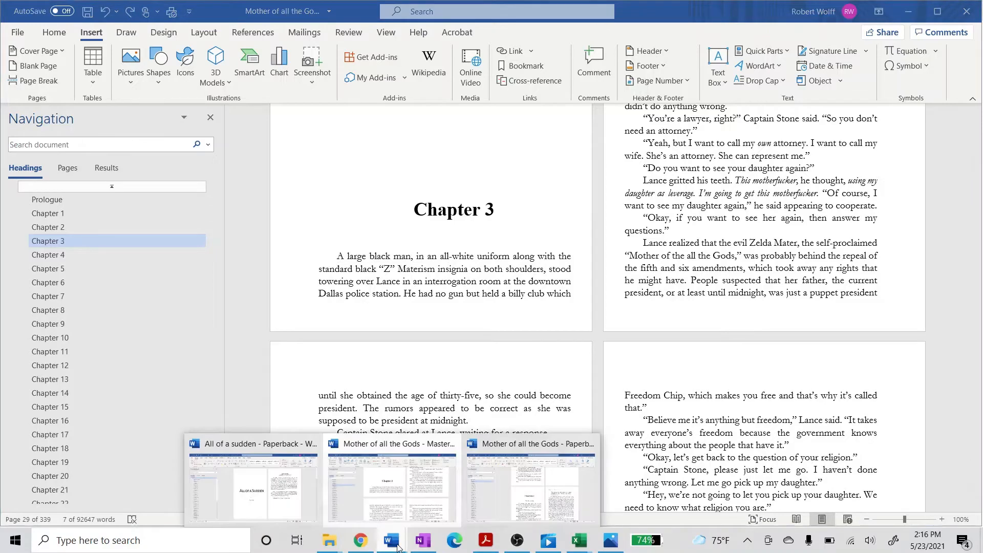
click(262, 448)
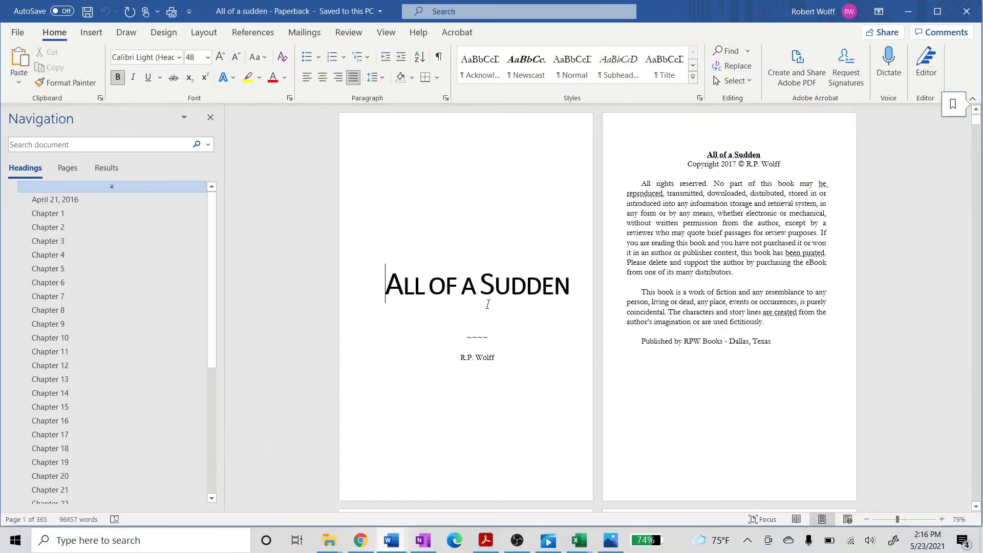
scroll(476, 323, down, 5)
scroll(474, 332, down, 7)
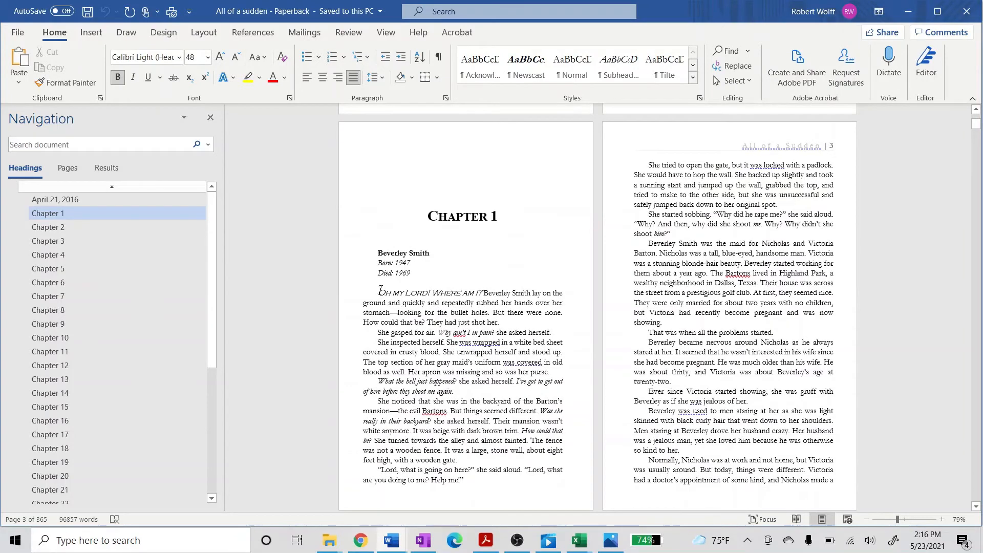
drag(380, 290, 478, 294)
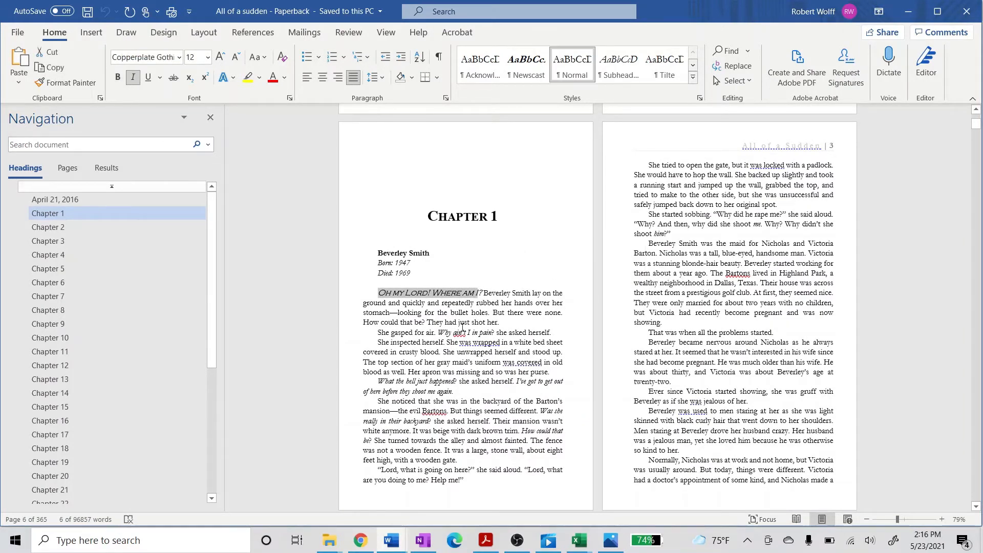
click(408, 336)
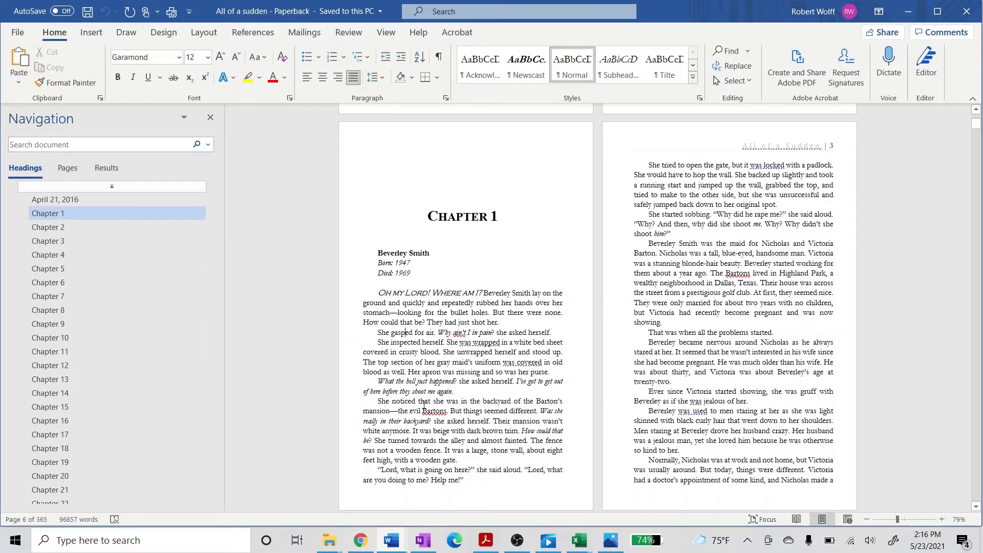
mouse_move(393, 546)
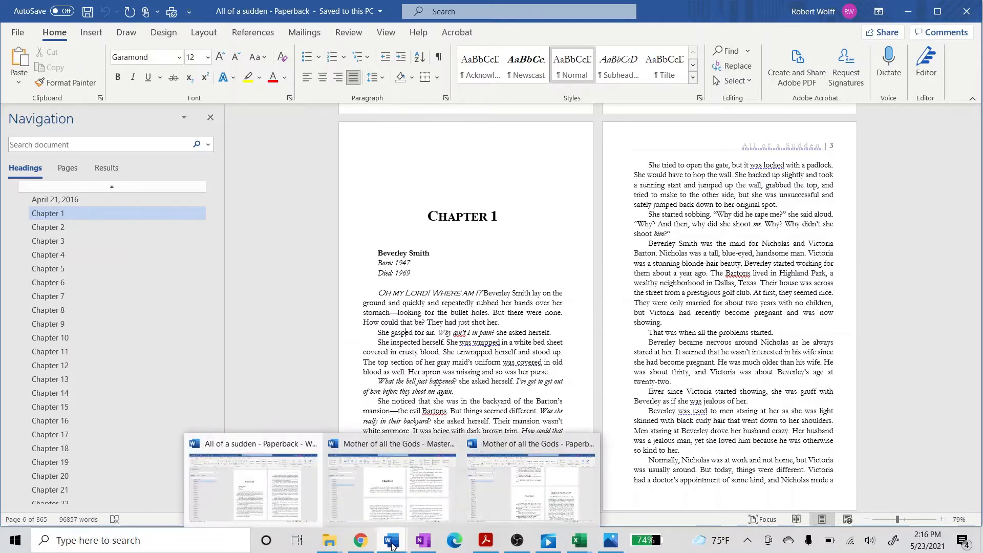
- Return to the Mother of all the Gods master document and examine the Prologue opening page and the front matter before it
click(400, 461)
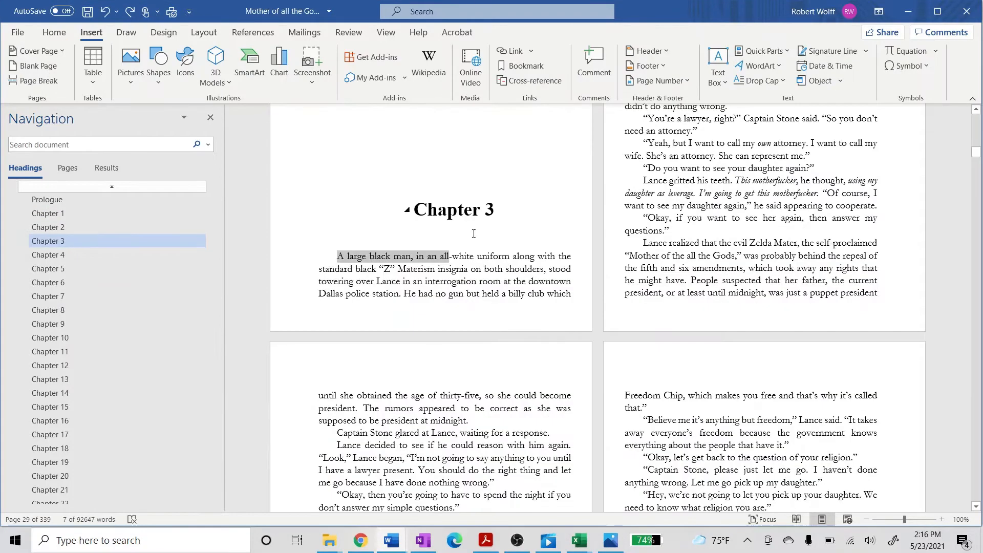
click(485, 269)
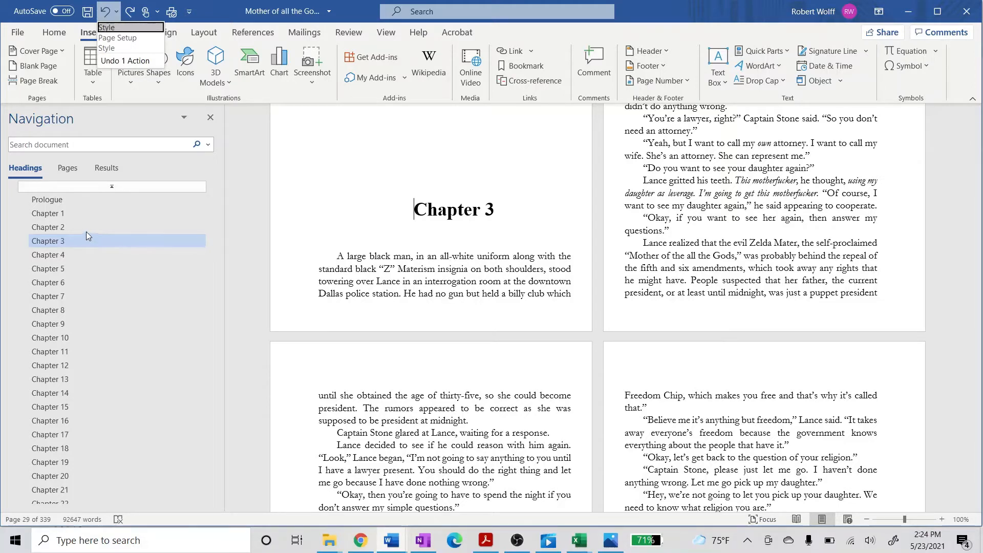
click(73, 199)
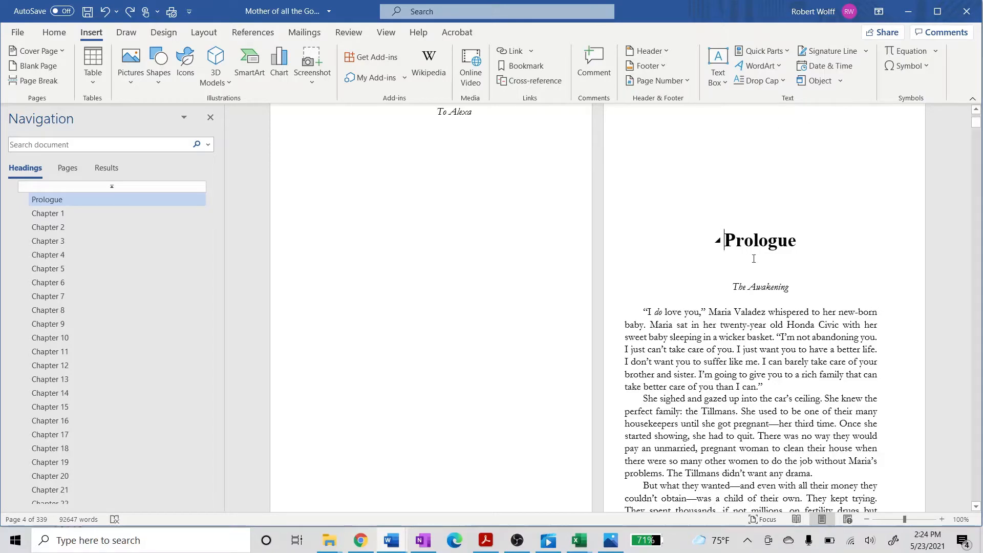
scroll(752, 260, up, 2)
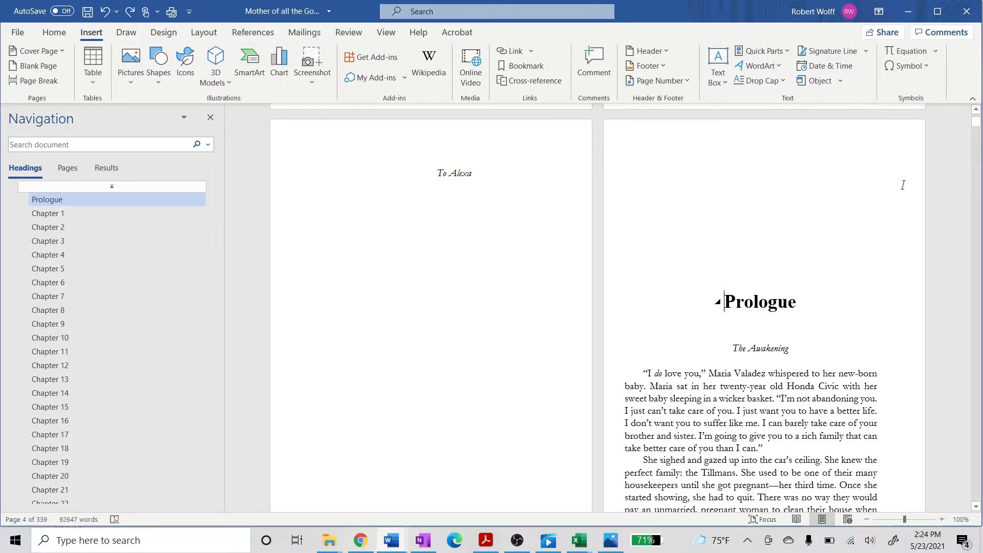
click(52, 217)
click(55, 200)
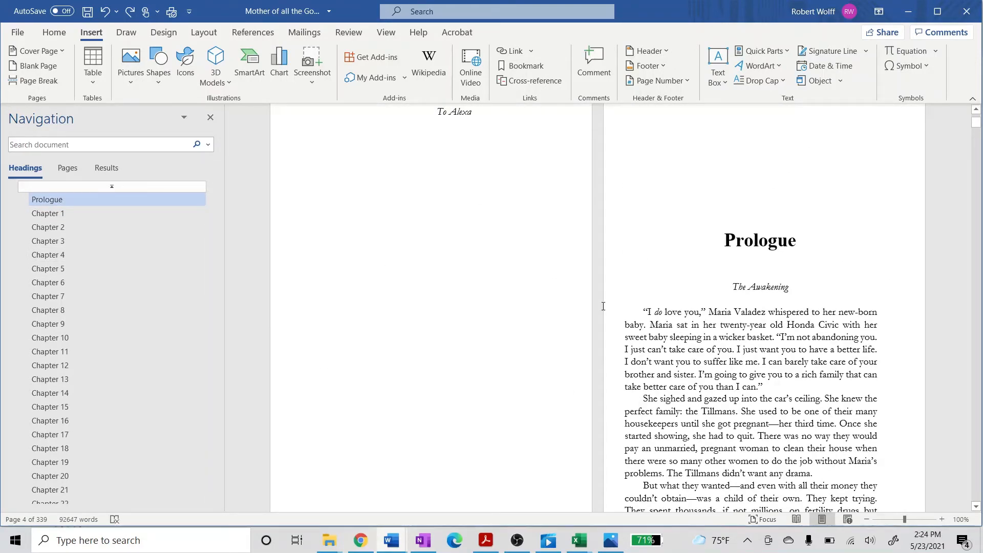
scroll(637, 262, up, 5)
scroll(604, 307, up, 3)
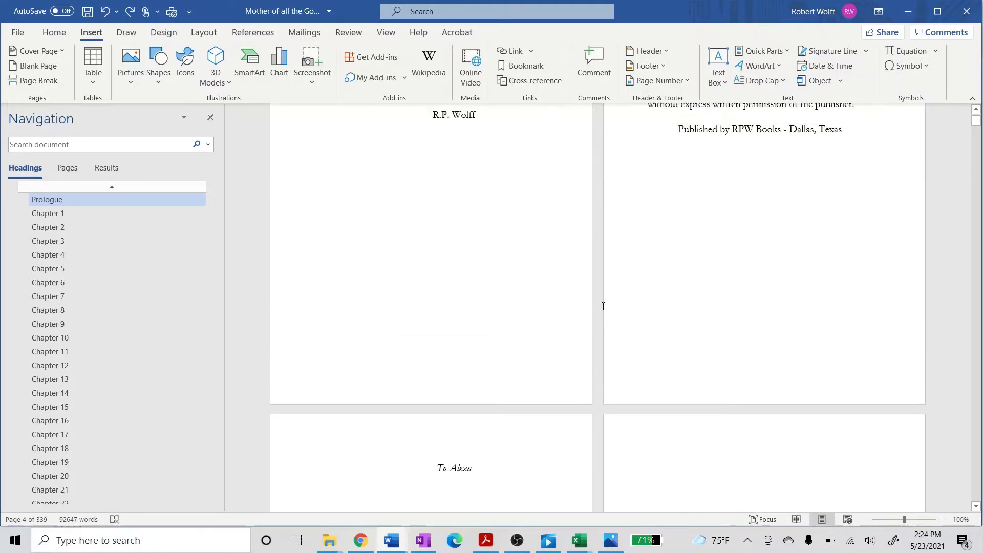
scroll(603, 306, down, 8)
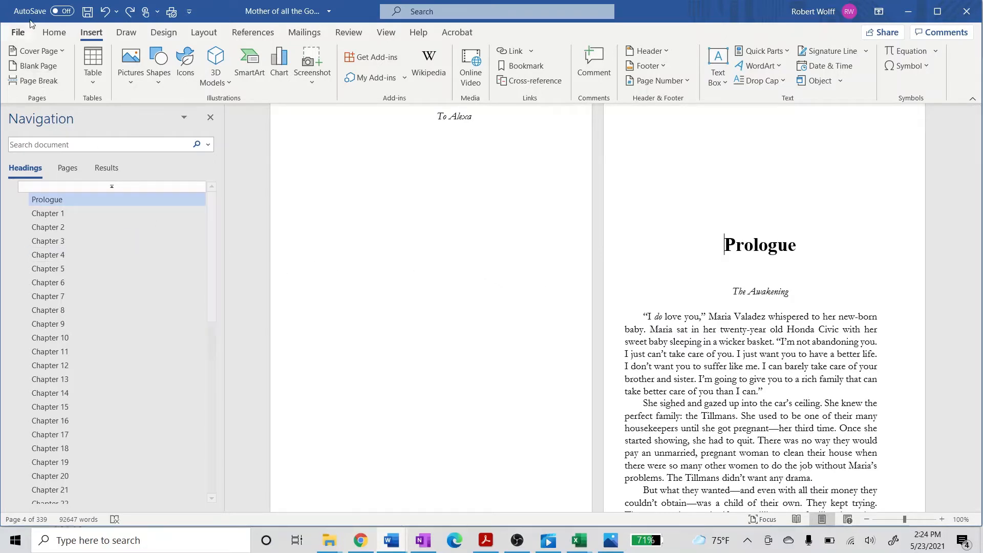
- Insert a Next Page section break before the Prologue heading and another before the Chapter 1 heading
click(205, 34)
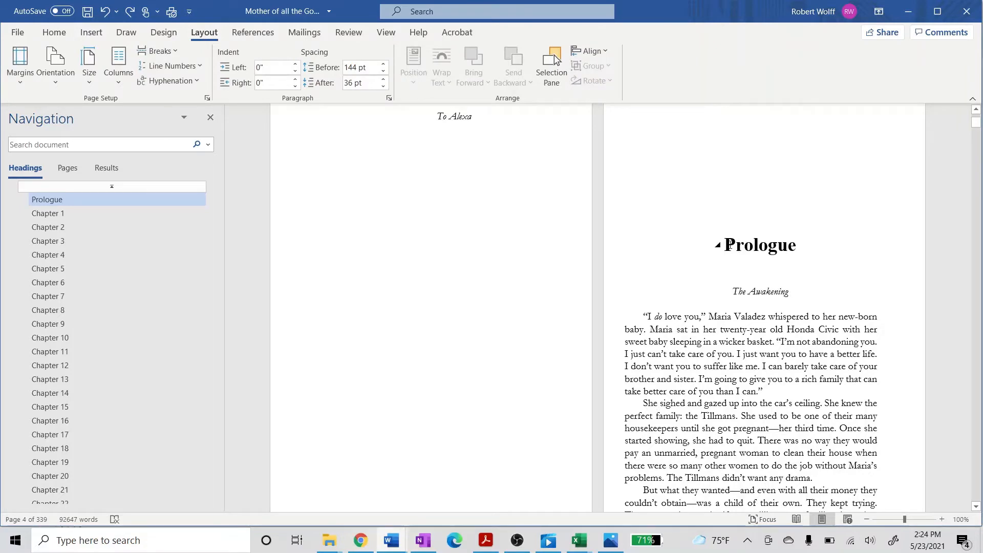
click(177, 53)
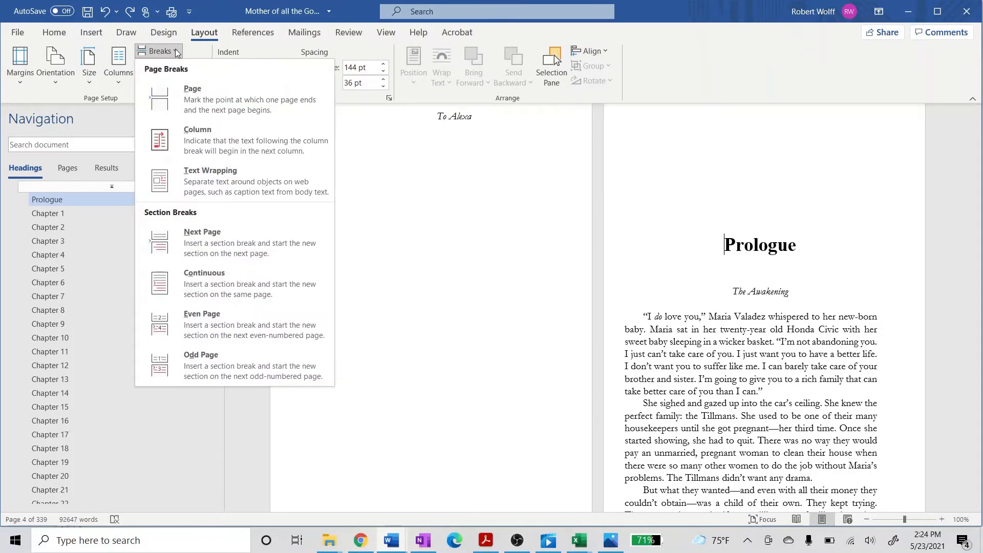
click(222, 239)
click(64, 213)
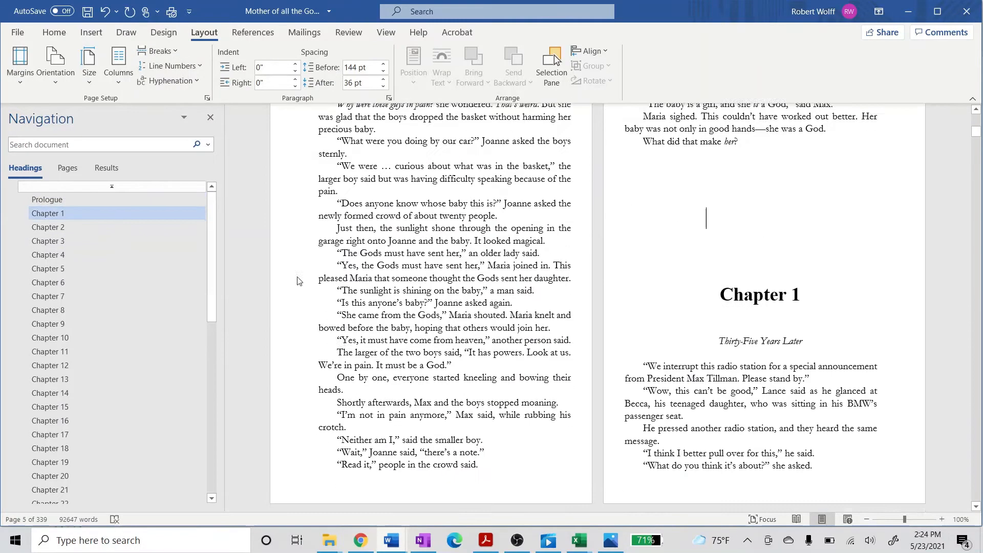
scroll(298, 281, down, 2)
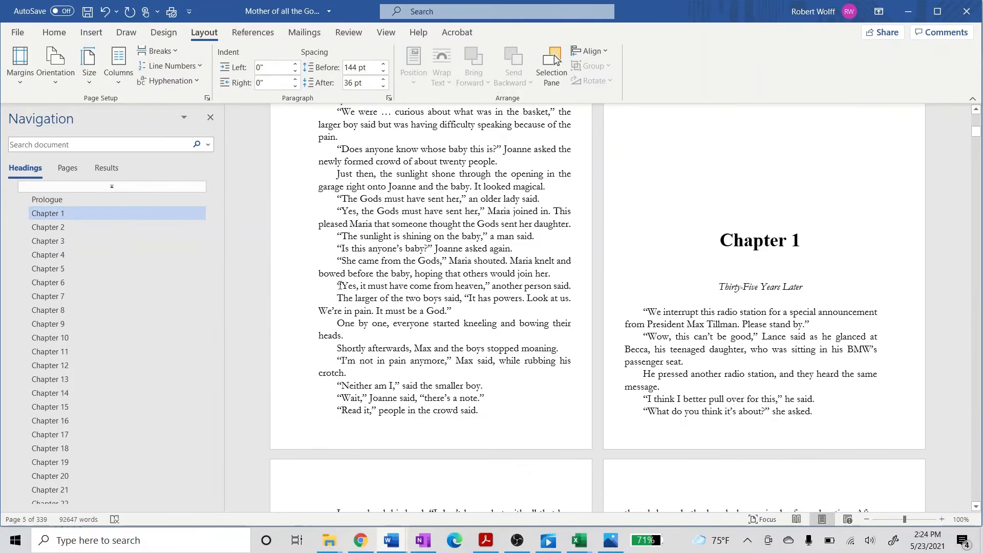
click(163, 53)
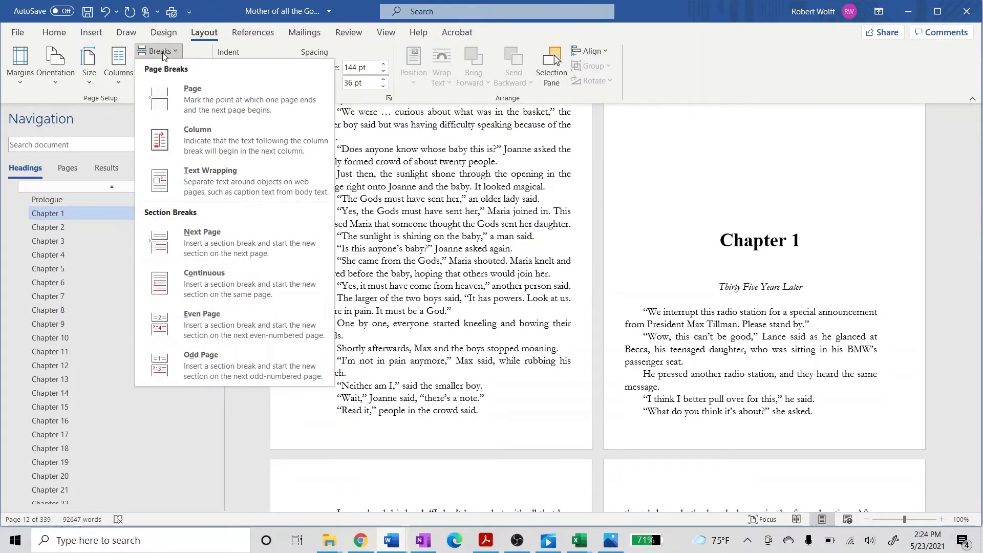
click(207, 238)
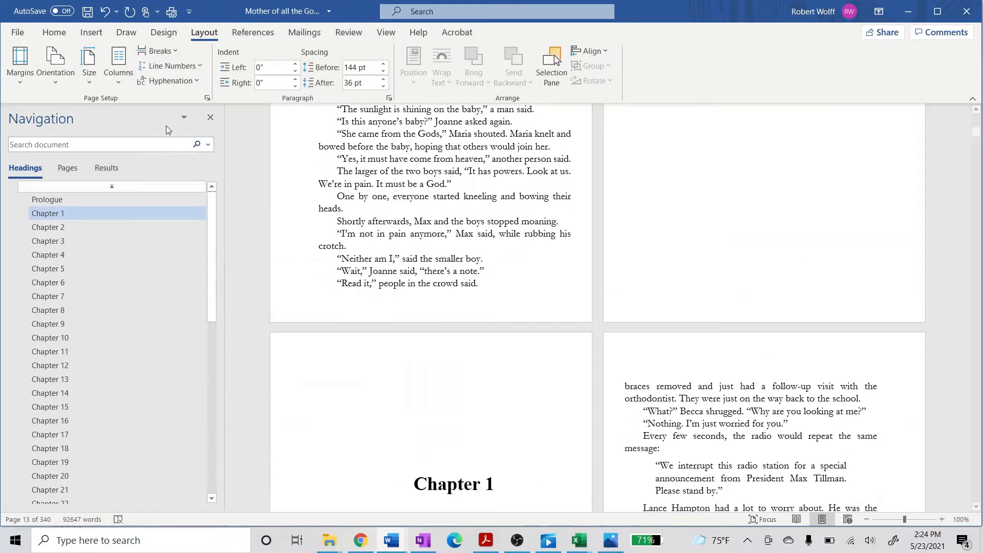
- Turn on the display of formatting marks and check the pages and section breaks ahead of the Prologue and Chapter 1
click(60, 200)
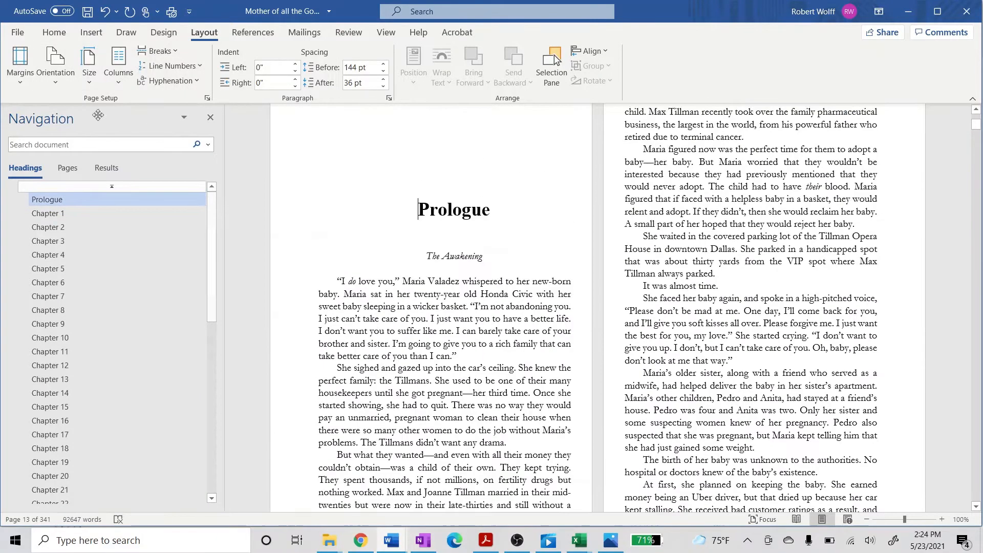
click(60, 33)
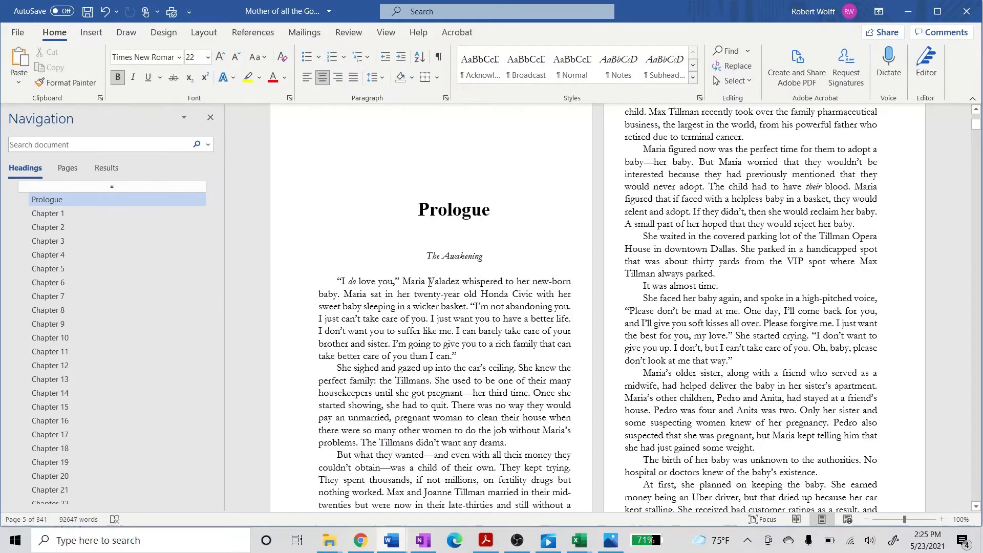
scroll(430, 282, up, 2)
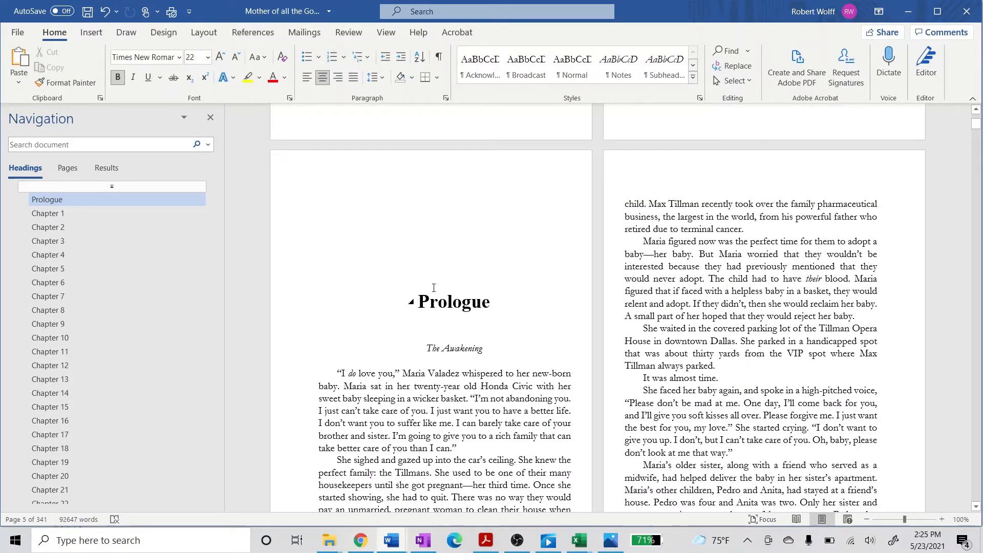
click(440, 57)
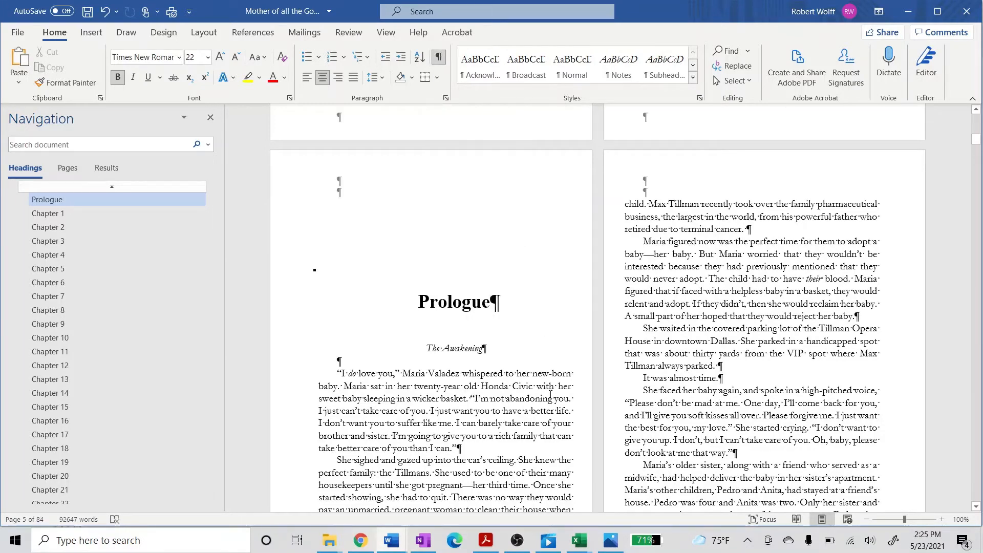
scroll(549, 394, up, 10)
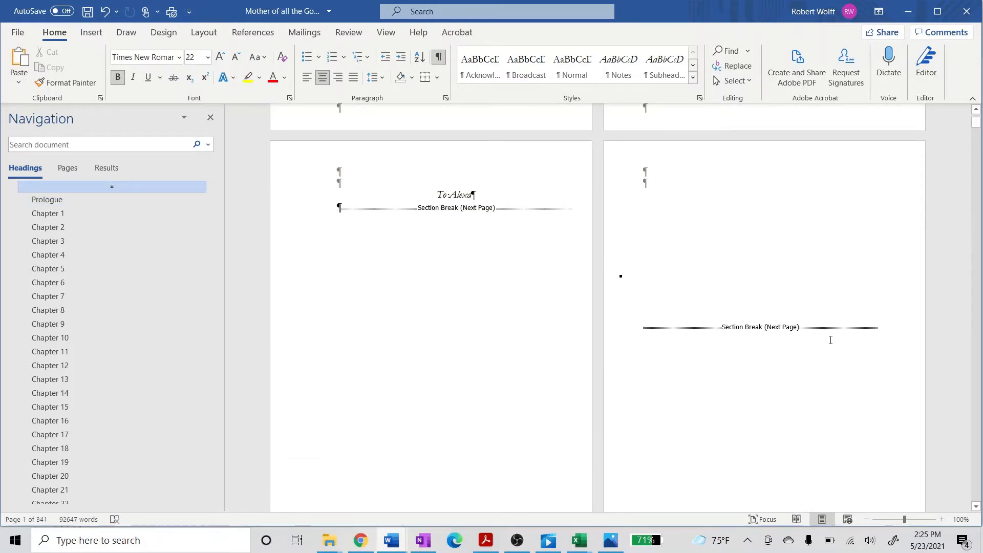
scroll(779, 340, down, 8)
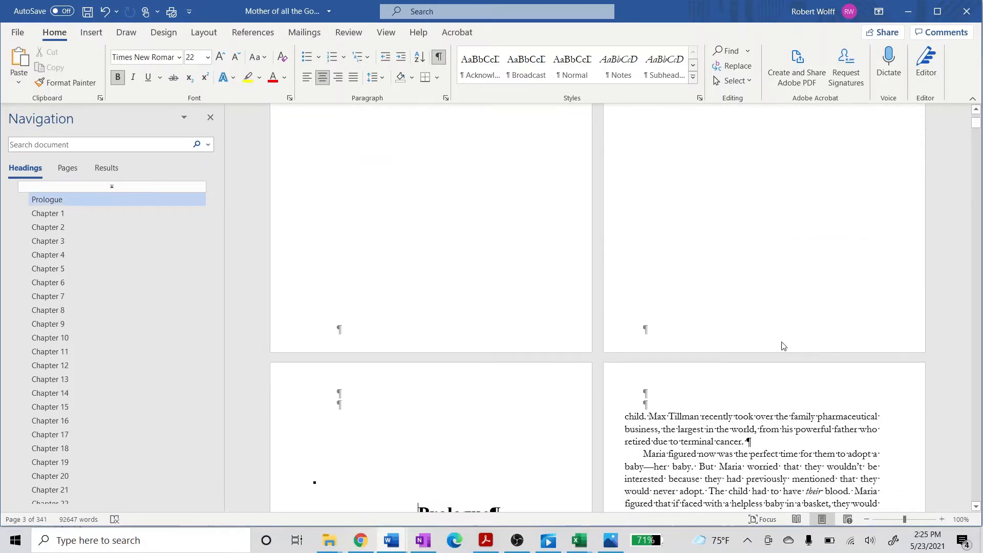
scroll(784, 345, down, 2)
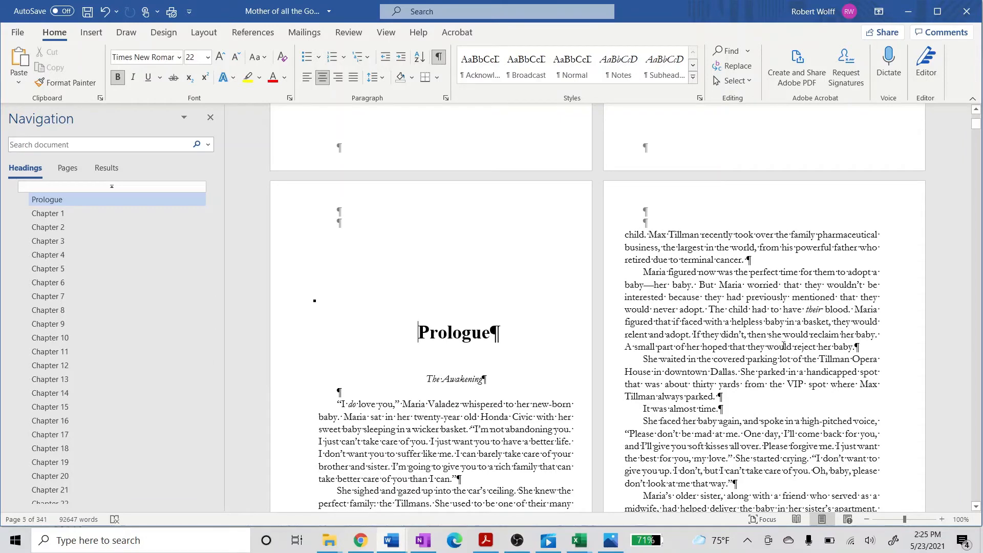
click(77, 214)
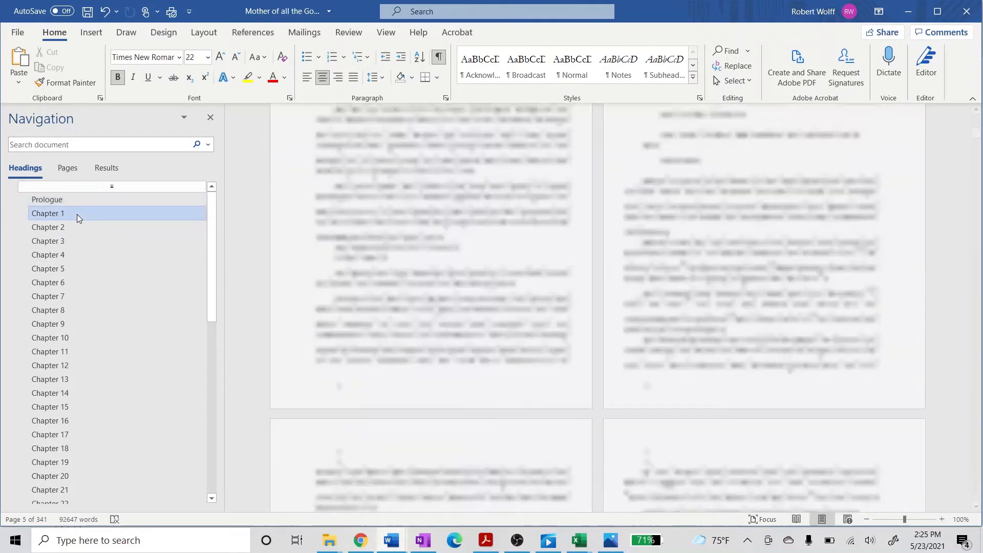
scroll(404, 289, up, 10)
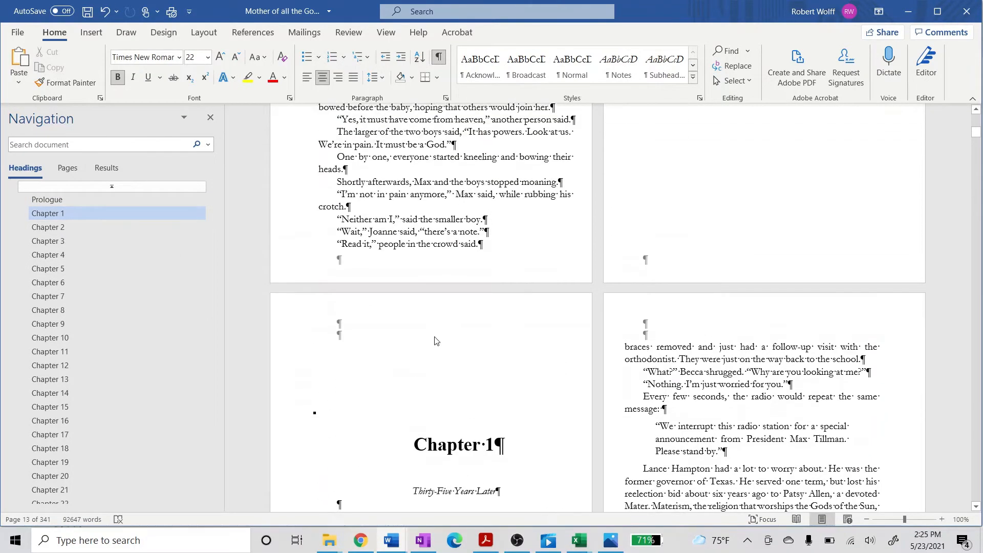
- Insert a Next Page section break before the Chapter 2 heading
click(60, 227)
scroll(305, 358, up, 8)
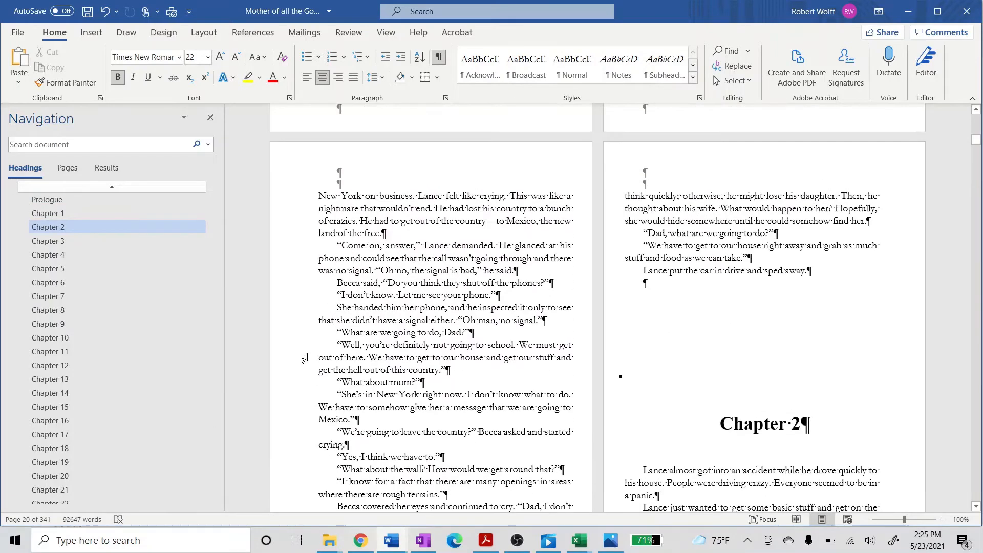
scroll(305, 358, down, 6)
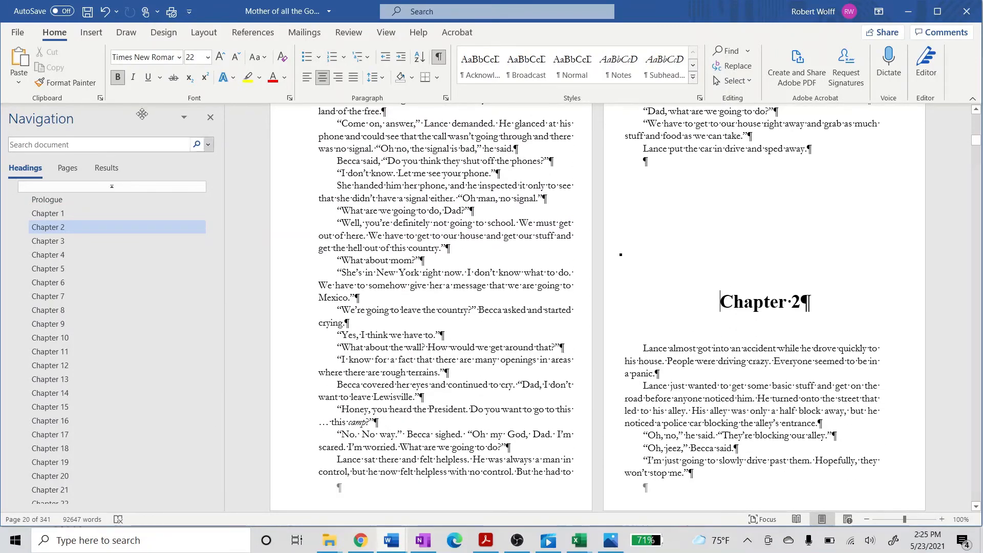
click(203, 33)
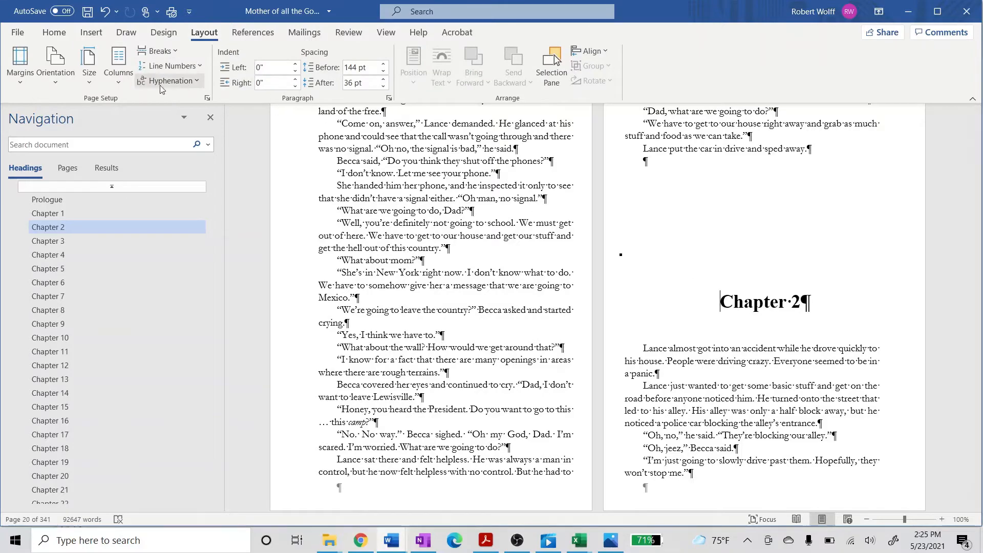
click(176, 52)
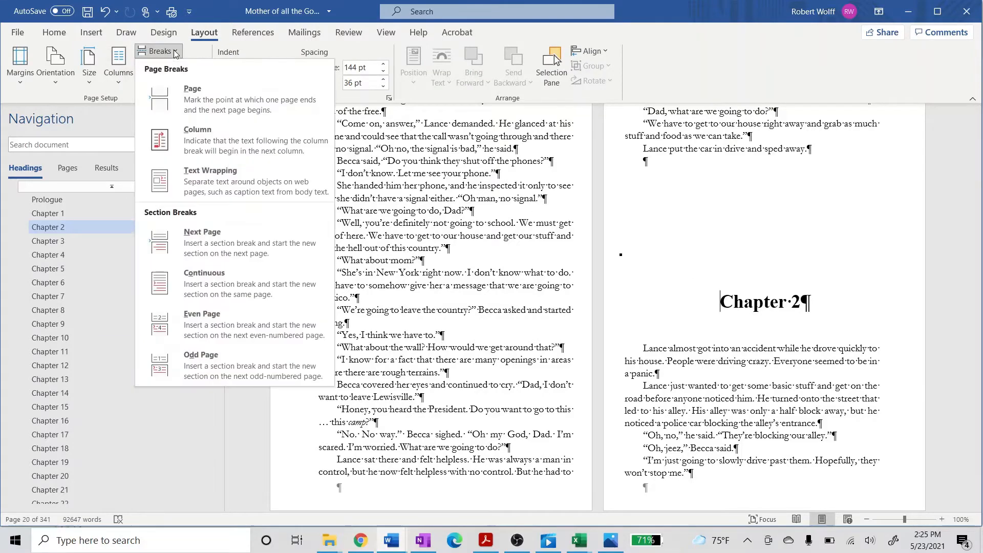
click(217, 244)
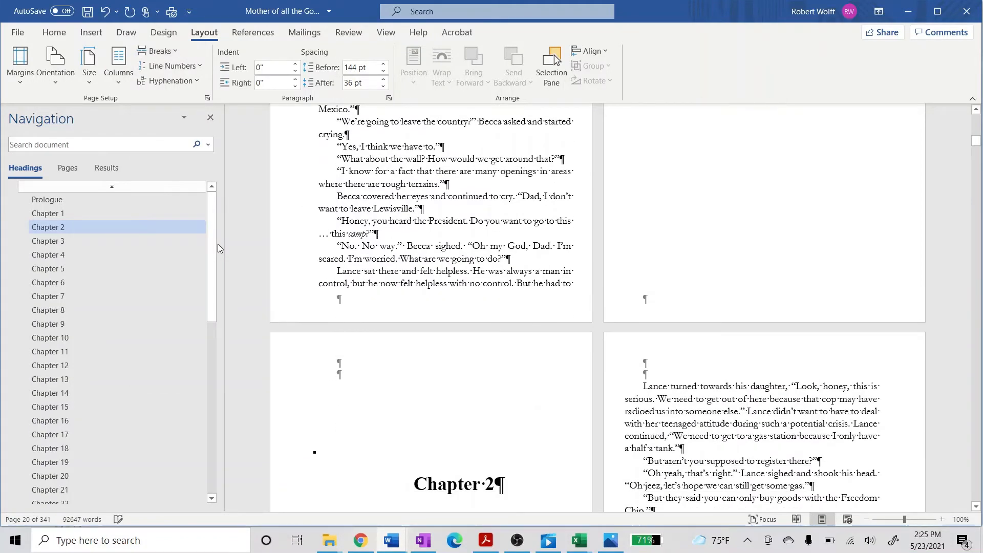
- Insert a Next Page section break before the Chapter 3 heading and another before the Chapter 4 heading
click(66, 241)
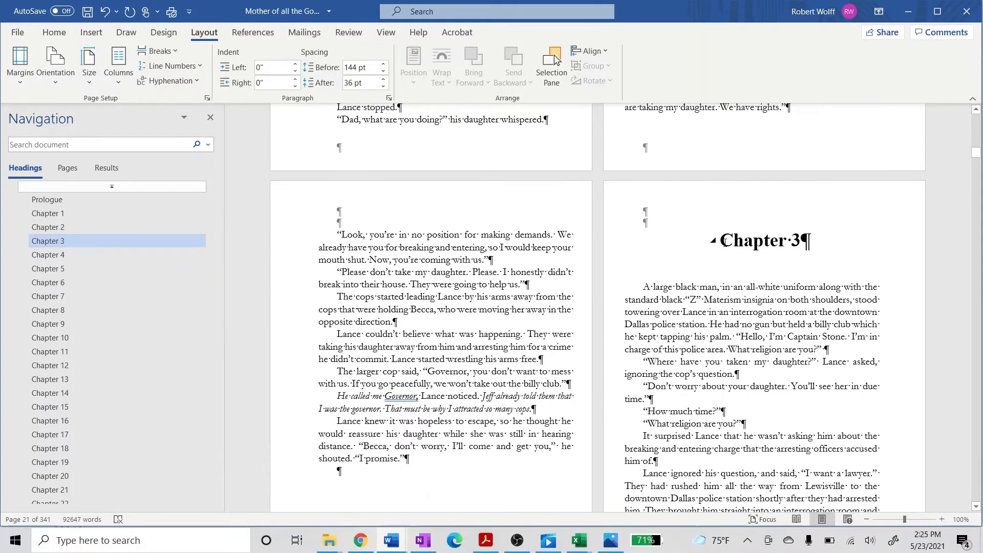
click(159, 52)
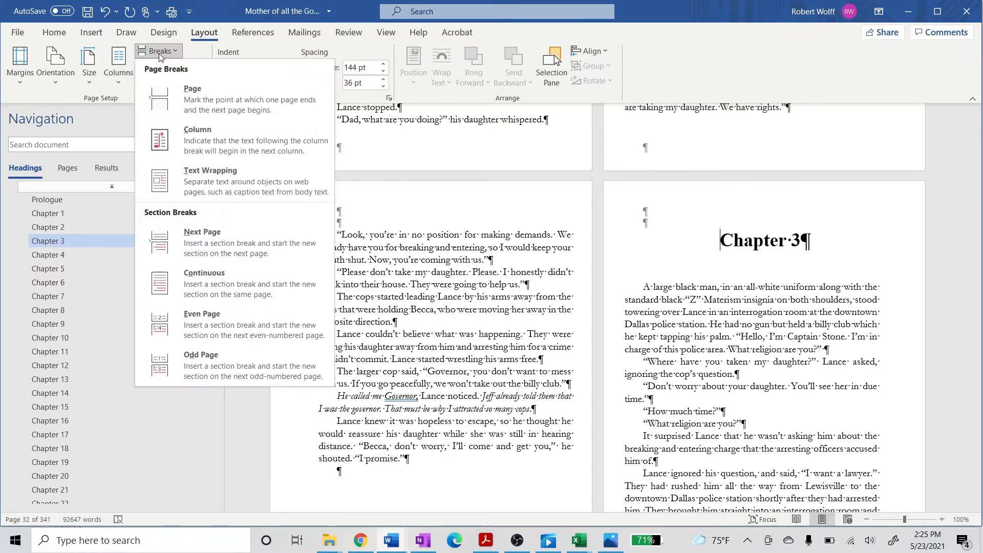
click(208, 238)
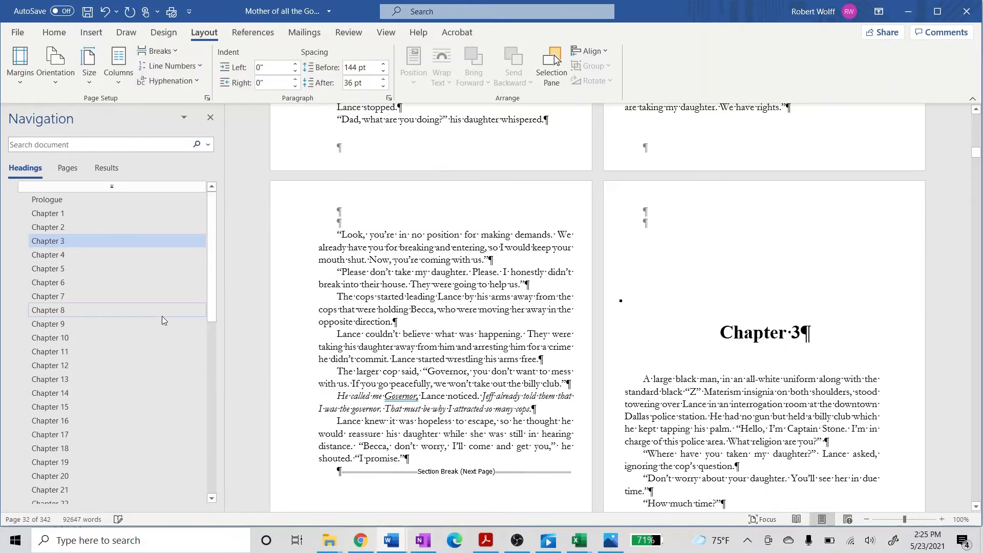
click(49, 255)
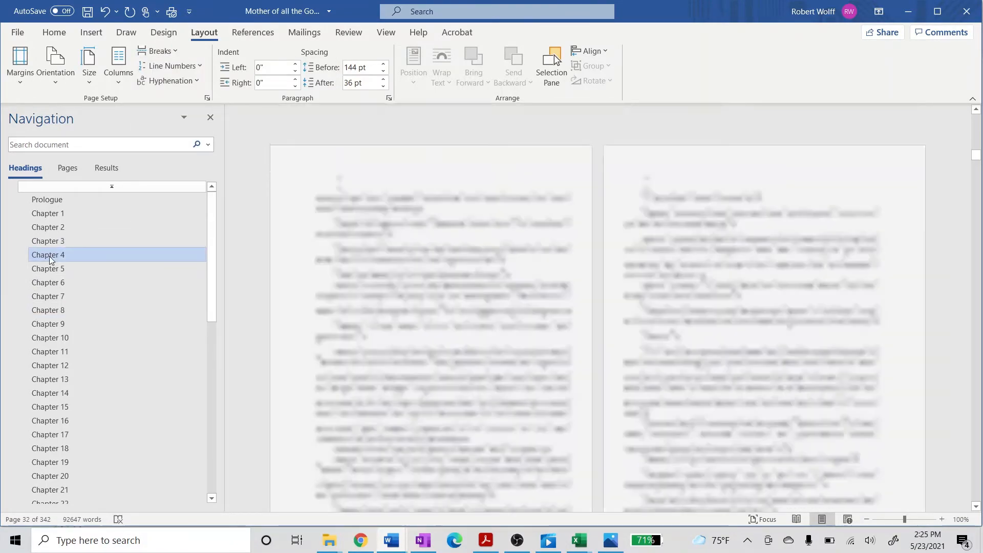
click(157, 51)
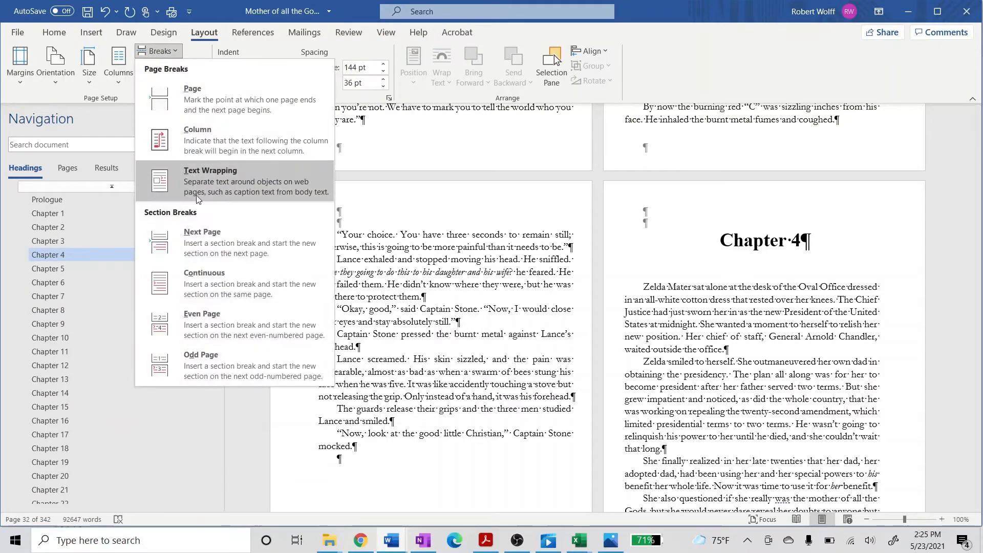
click(205, 236)
- Insert a Next Page section break before the Chapter 5 heading
click(63, 269)
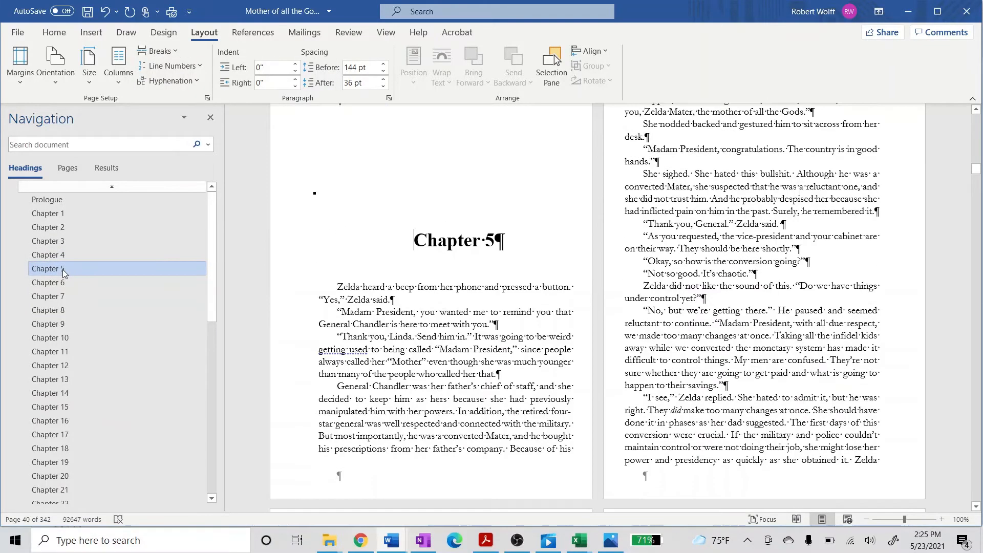
click(156, 51)
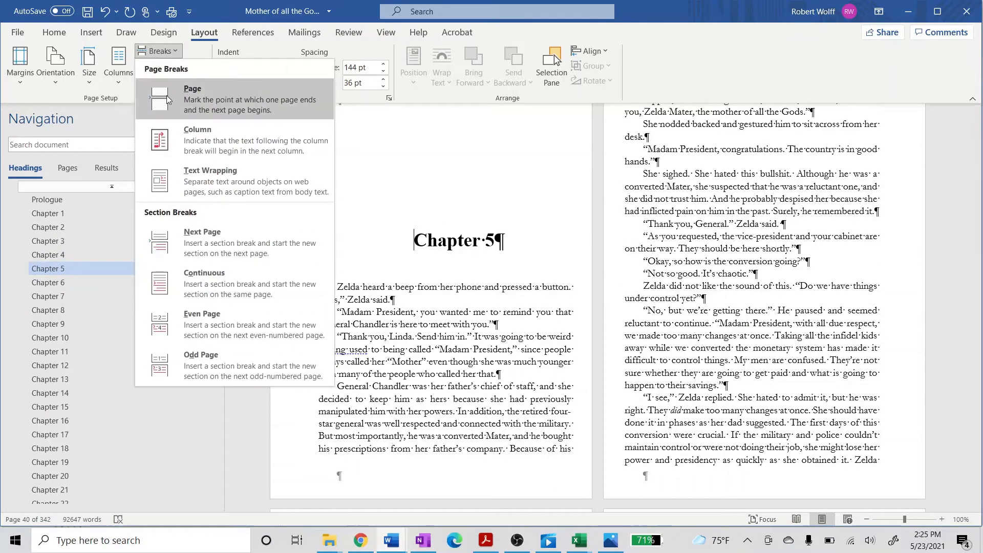
click(189, 233)
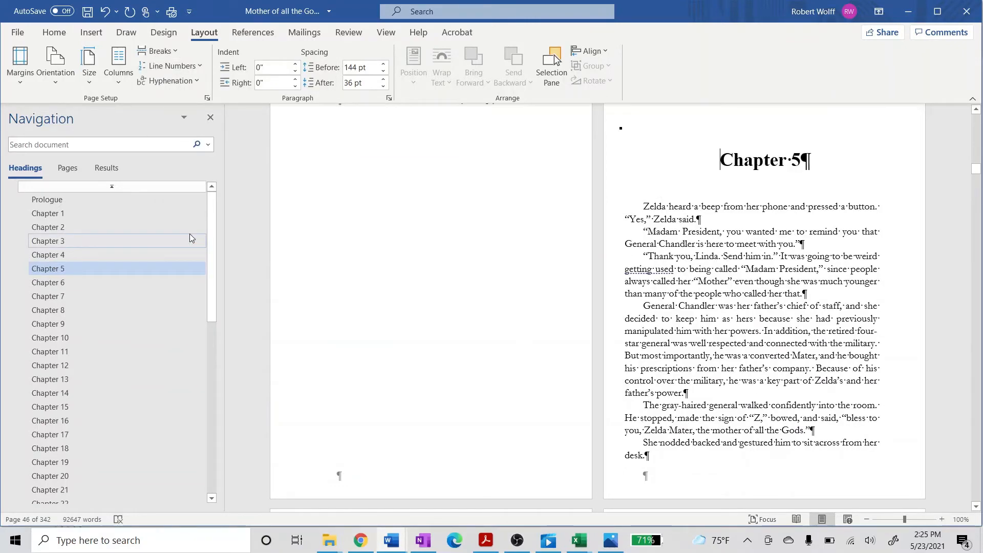
- Open the document "Mother of all the Gods - Before numbering" and check the section breaks ahead of Chapter 9 and Chapter 16
click(329, 543)
click(266, 452)
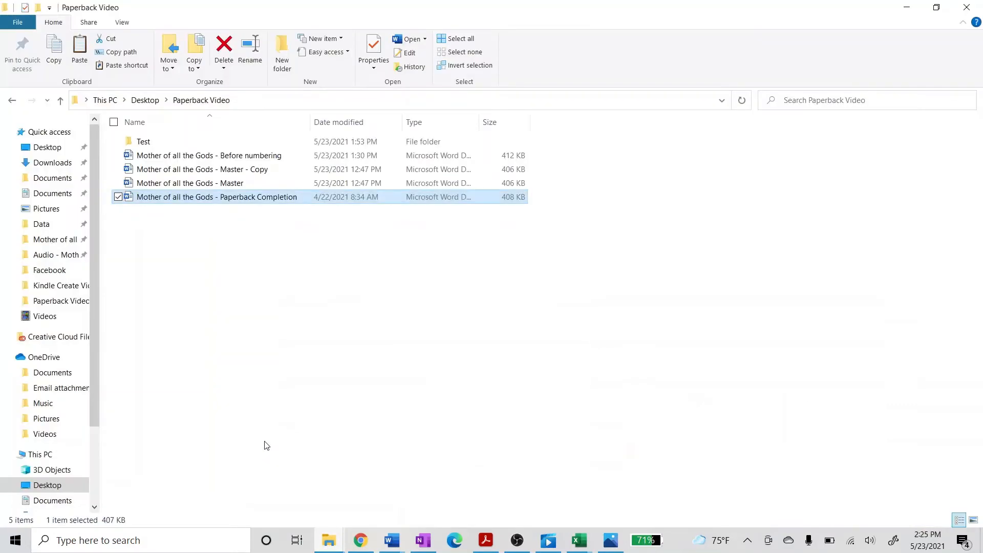
double_click(233, 155)
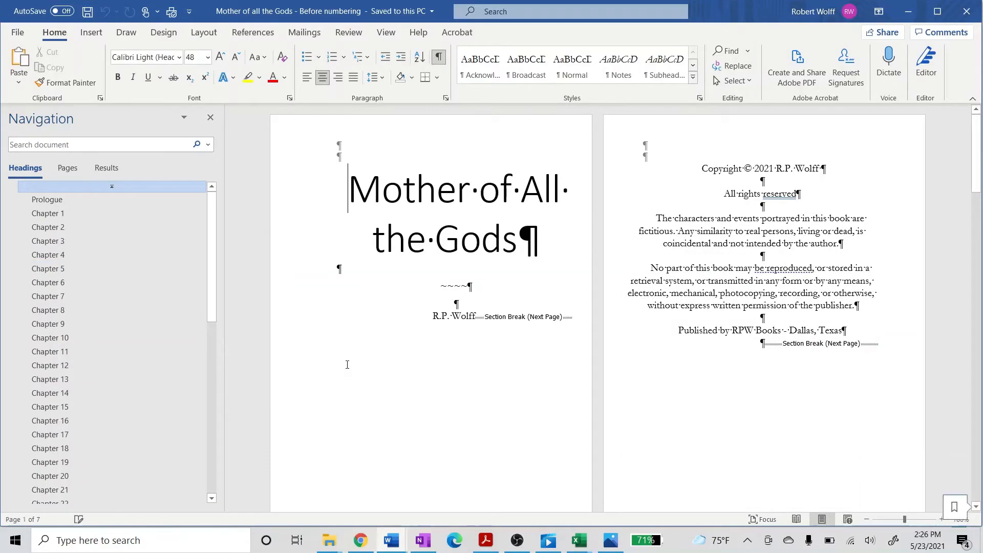
click(71, 324)
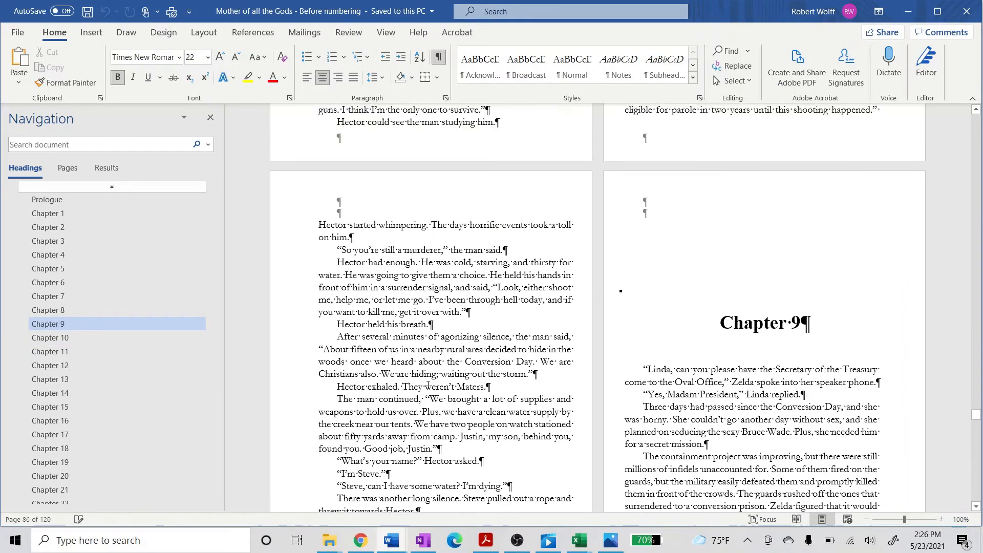
scroll(488, 499, down, 4)
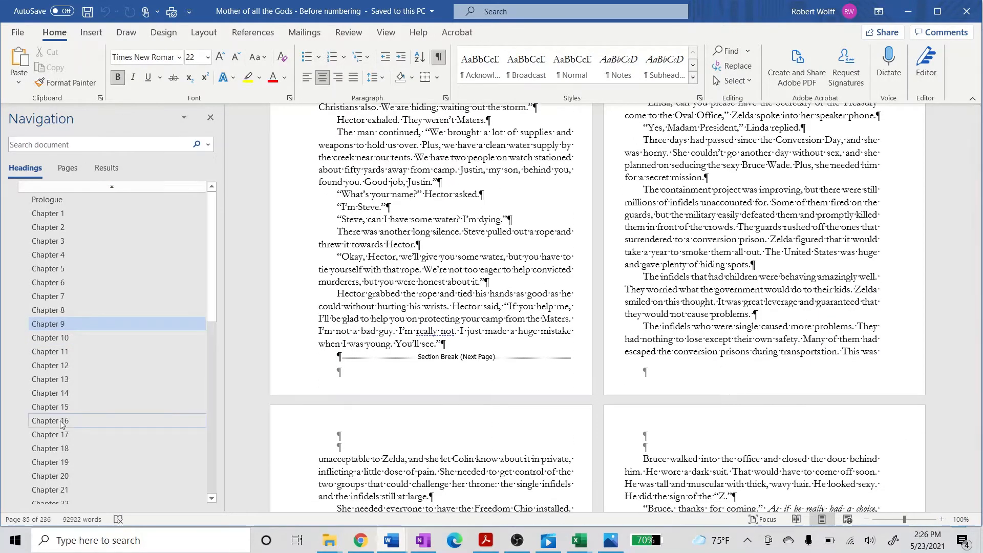
click(62, 422)
scroll(443, 406, up, 10)
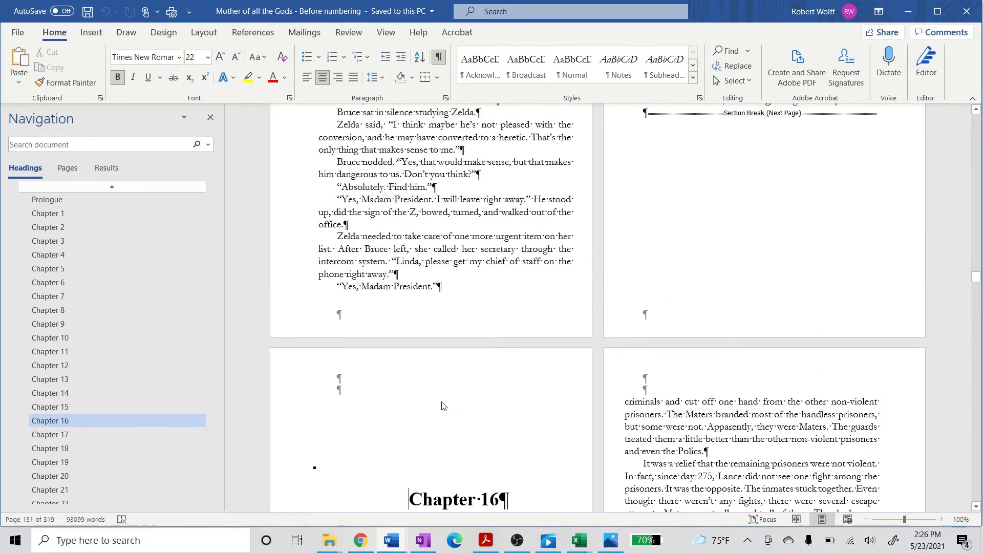
scroll(442, 402, down, 3)
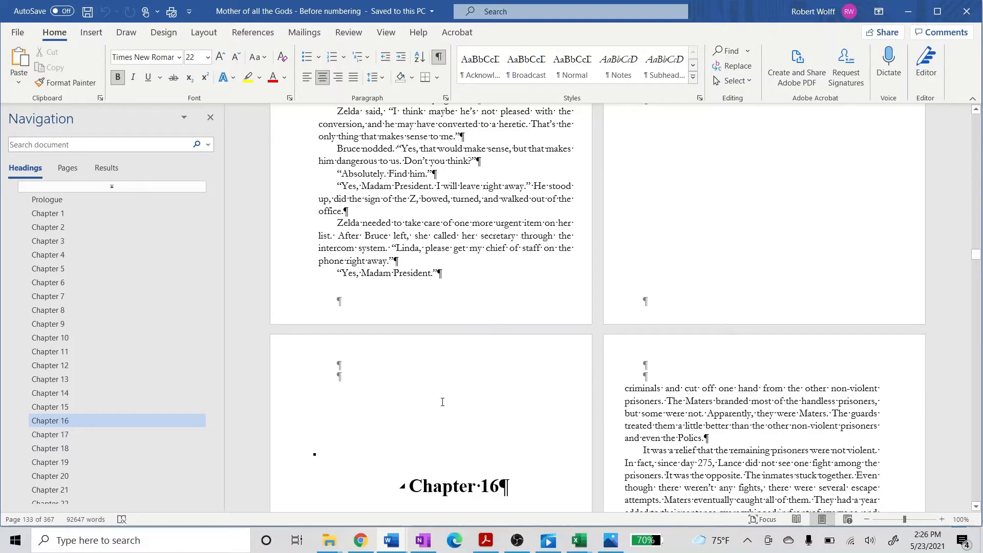
- Examine the title, copyright and dedication pages, their section breaks, and the page on which the Prologue starts
click(66, 199)
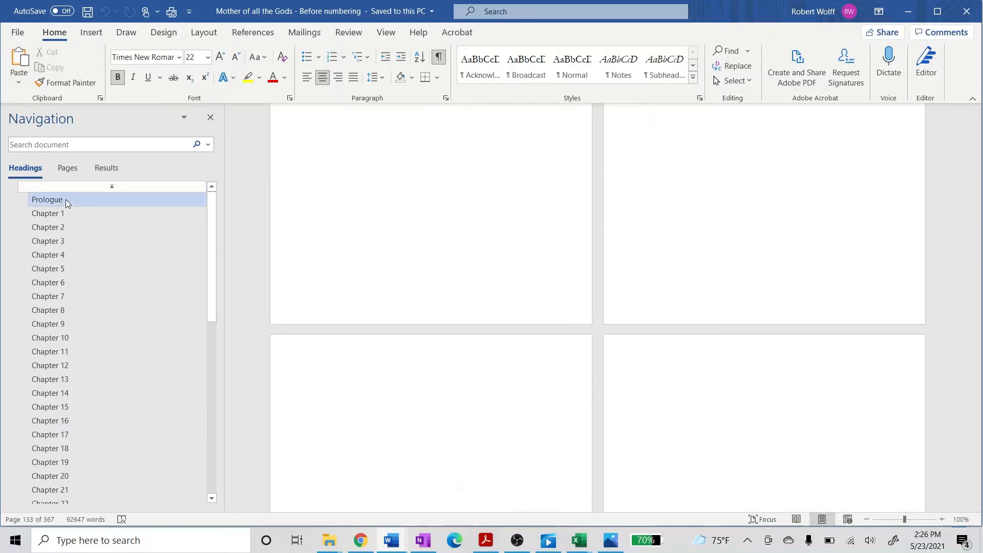
scroll(393, 379, up, 15)
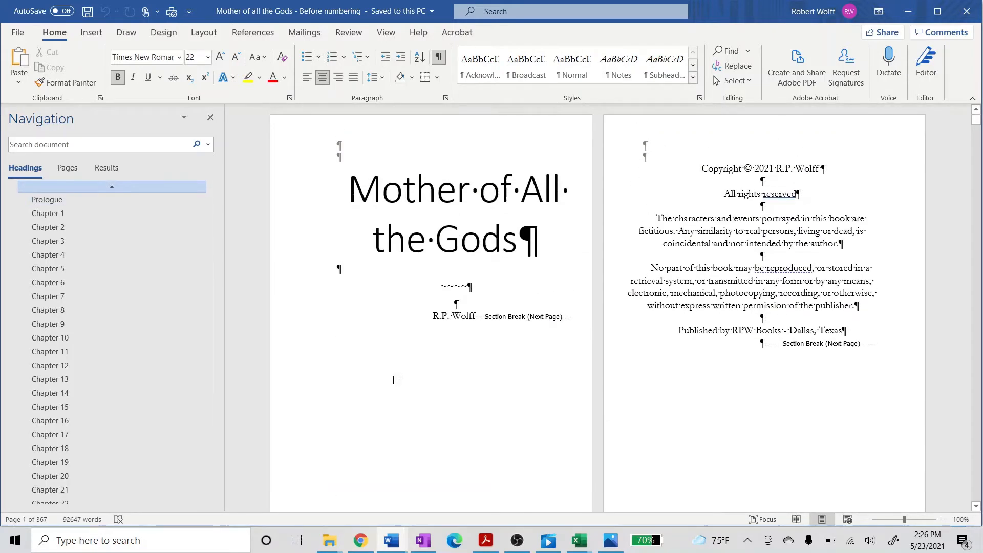
scroll(394, 380, down, 6)
scroll(395, 382, down, 1)
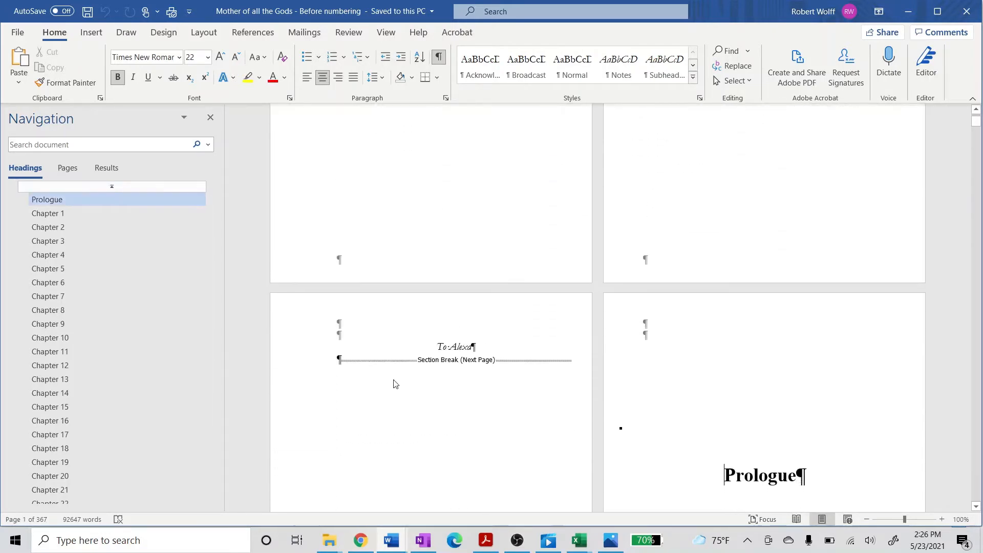
scroll(395, 379, up, 5)
scroll(395, 389, down, 5)
scroll(425, 421, up, 2)
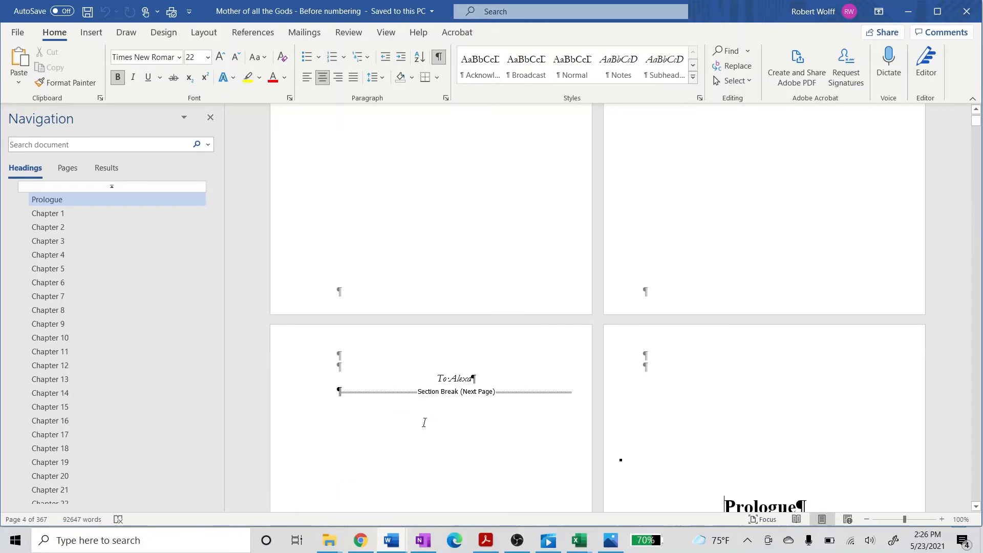
scroll(423, 424, down, 4)
scroll(424, 422, down, 6)
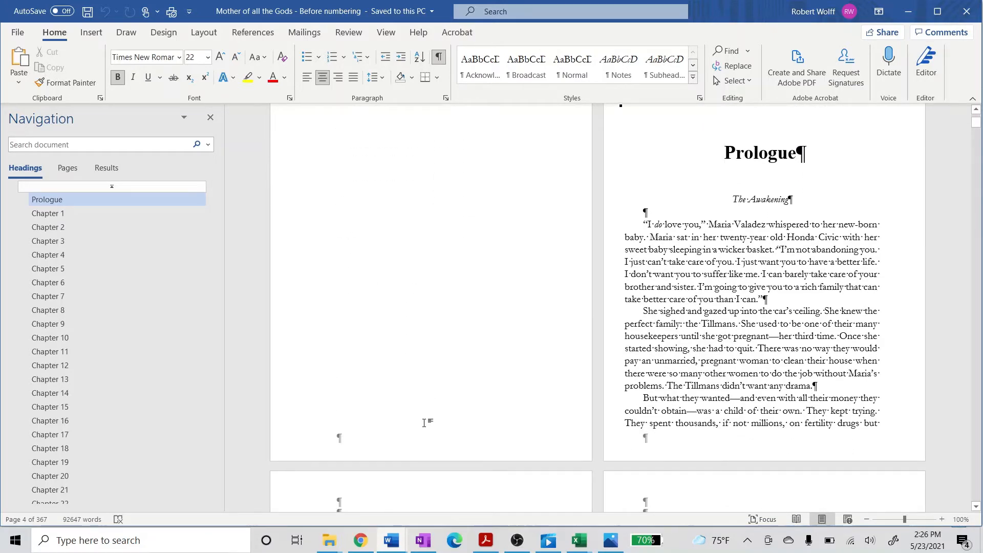
scroll(424, 423, up, 8)
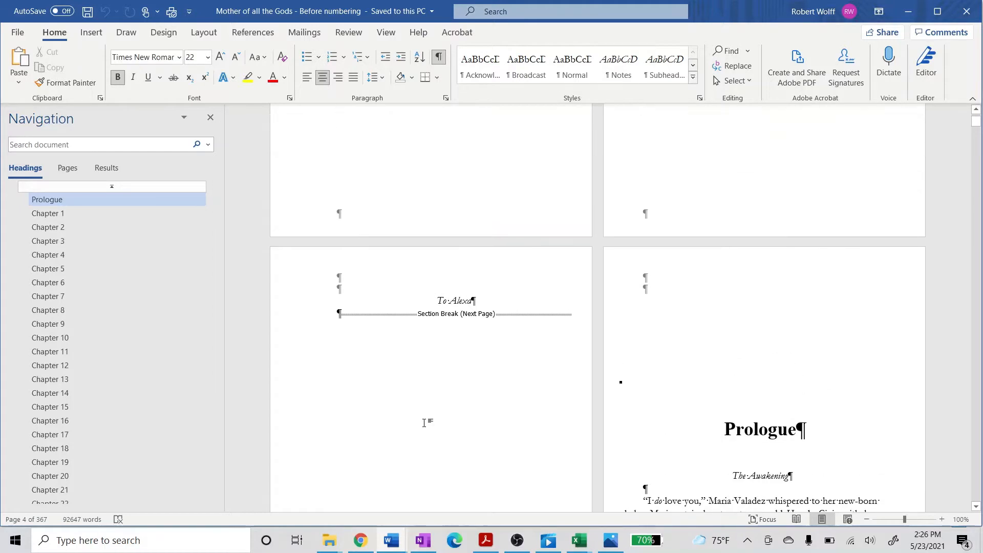
scroll(425, 428, up, 12)
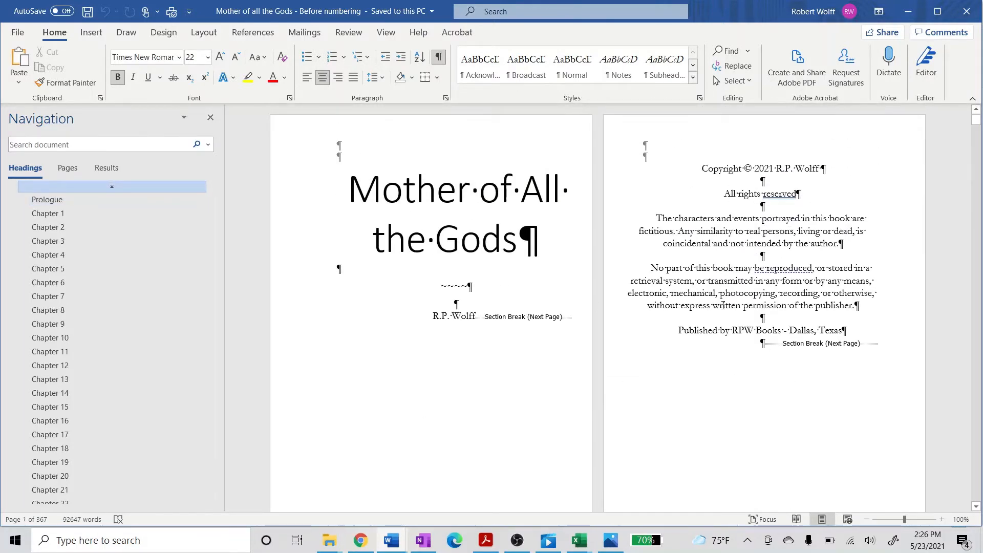
scroll(689, 344, down, 5)
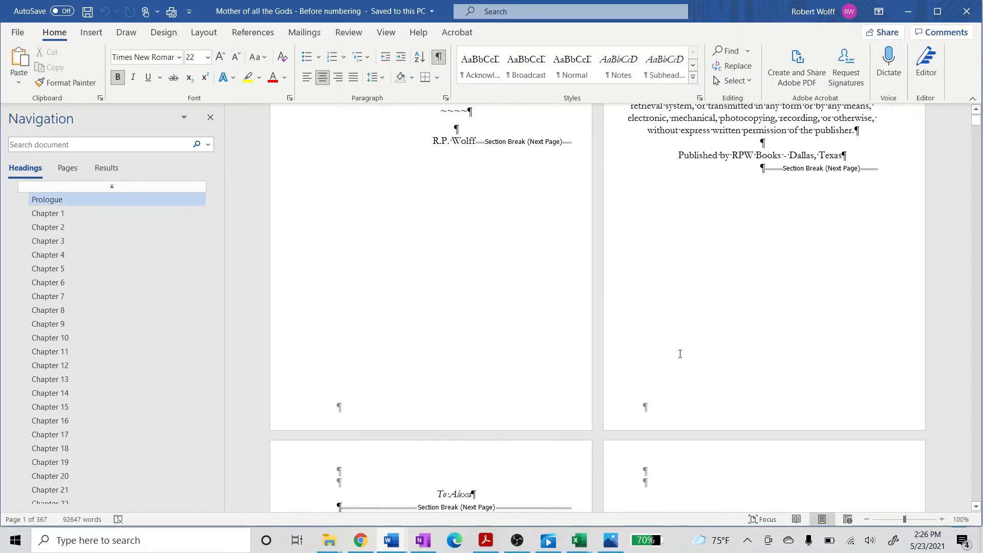
scroll(800, 407, down, 6)
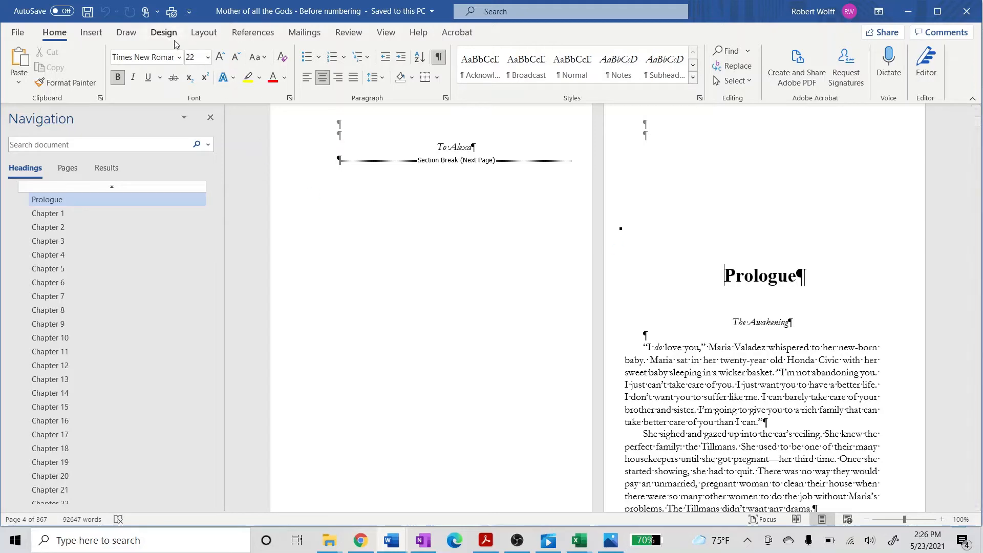
- Insert a Next Page section break before the Prologue heading and check the pages around it
click(201, 34)
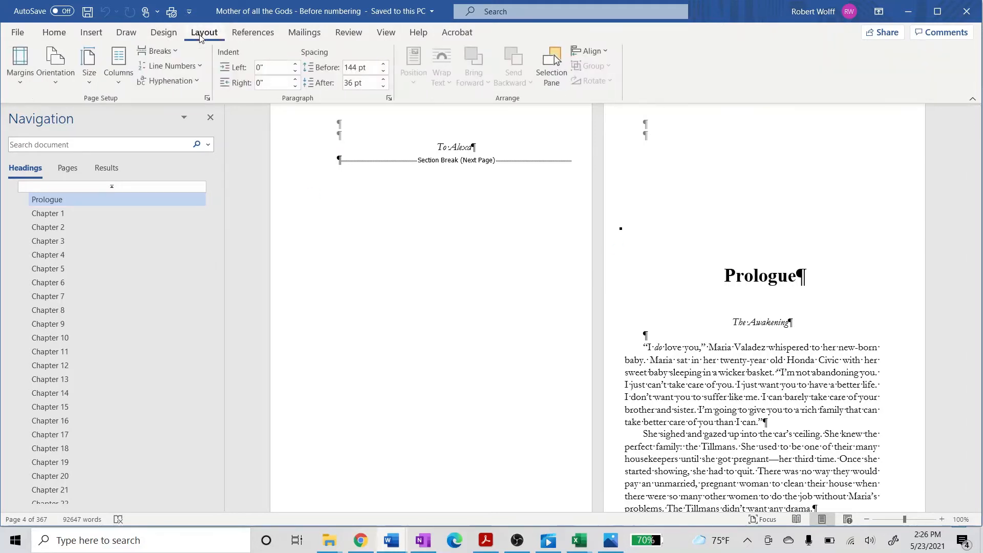
click(172, 50)
click(233, 239)
scroll(380, 372, down, 3)
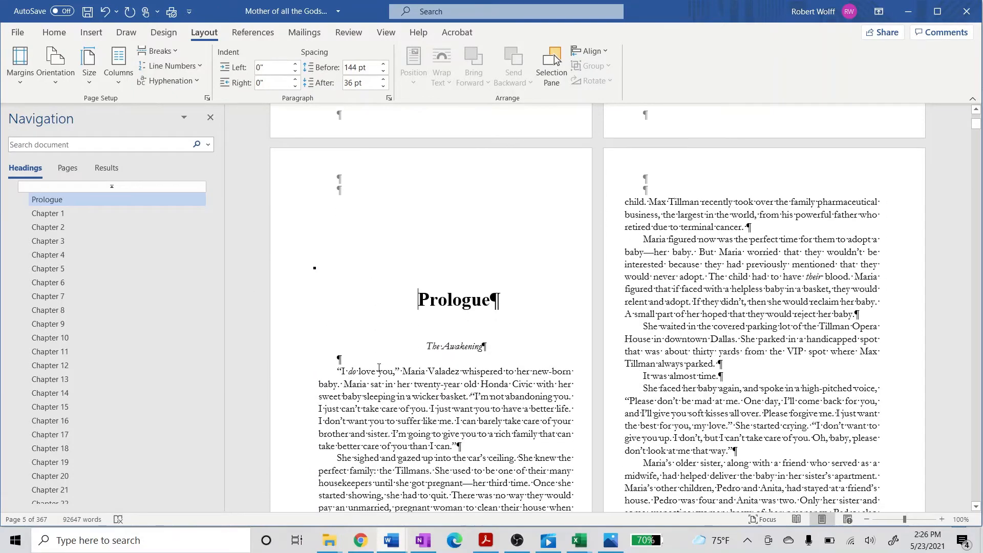
scroll(379, 367, up, 15)
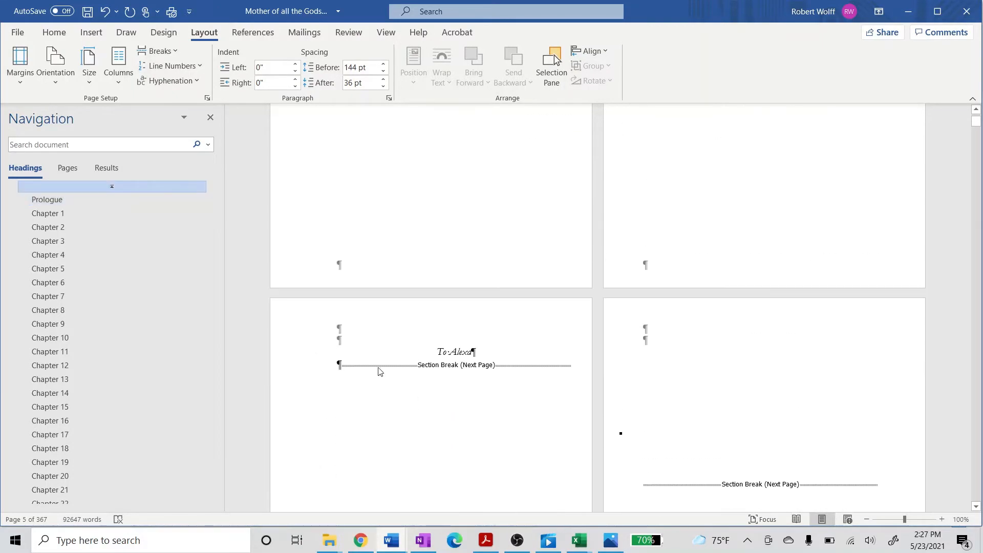
scroll(379, 367, down, 9)
scroll(379, 367, up, 1)
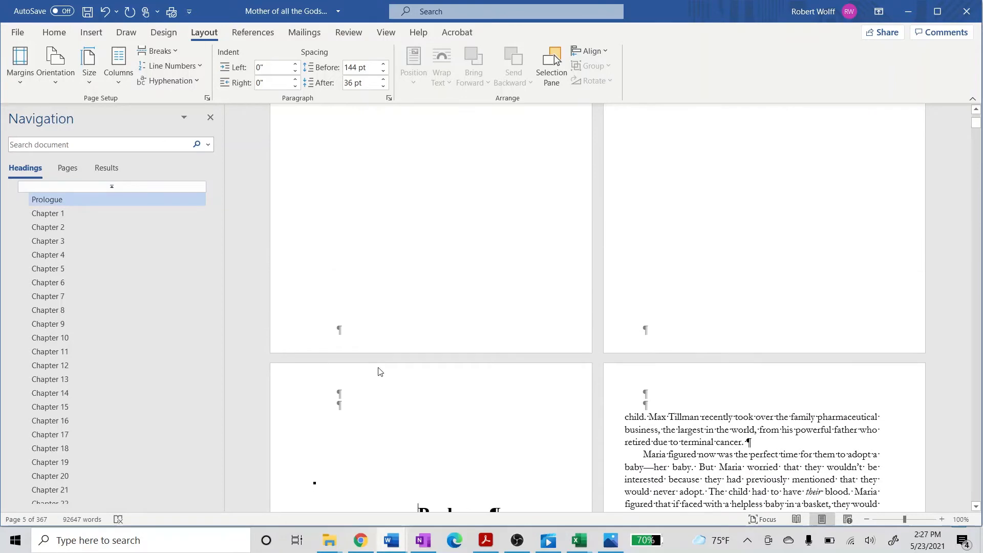
scroll(379, 367, down, 2)
scroll(378, 368, down, 3)
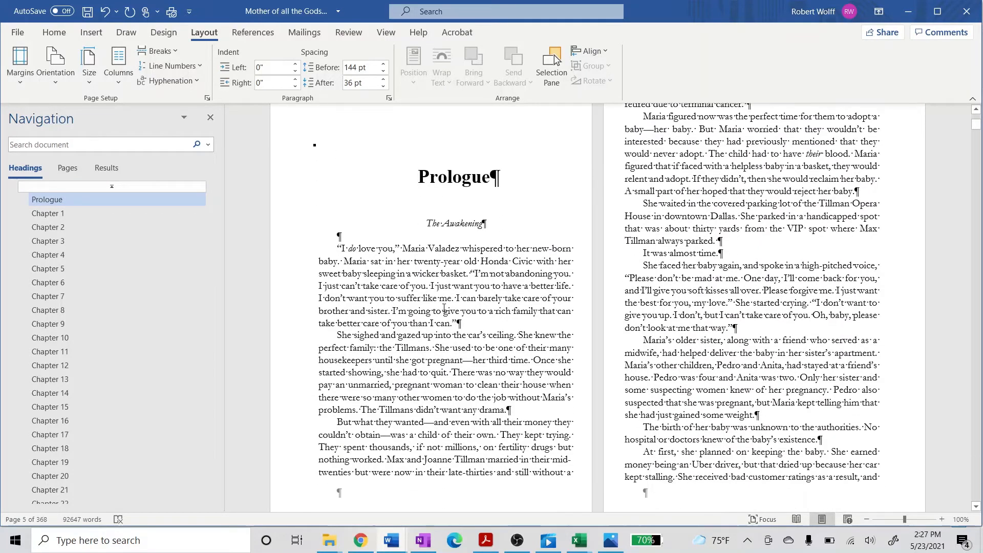
- Open the even page header on the Prologue's second page for editing and check the header and footer labels of the surrounding pages
click(444, 286)
scroll(845, 322, up, 3)
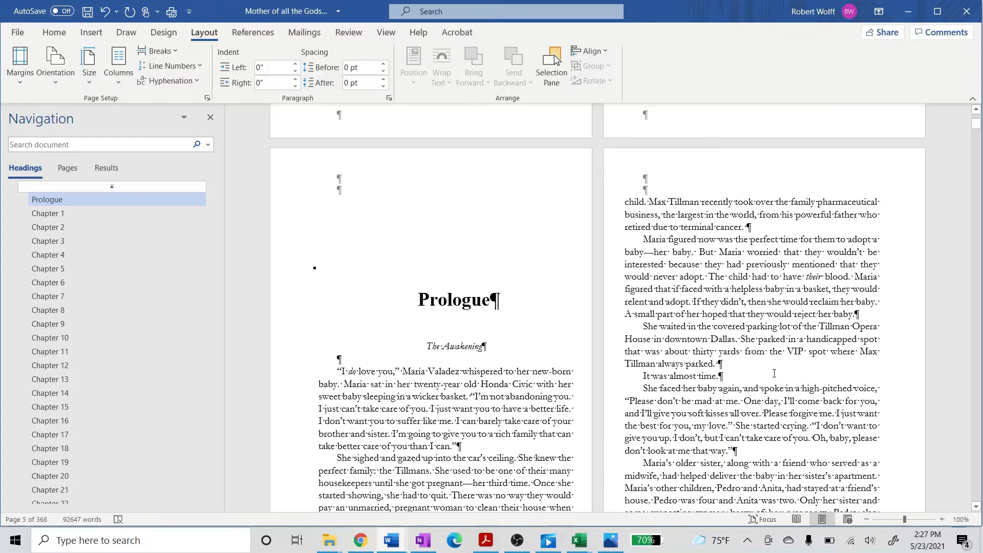
scroll(775, 373, up, 3)
double_click(739, 287)
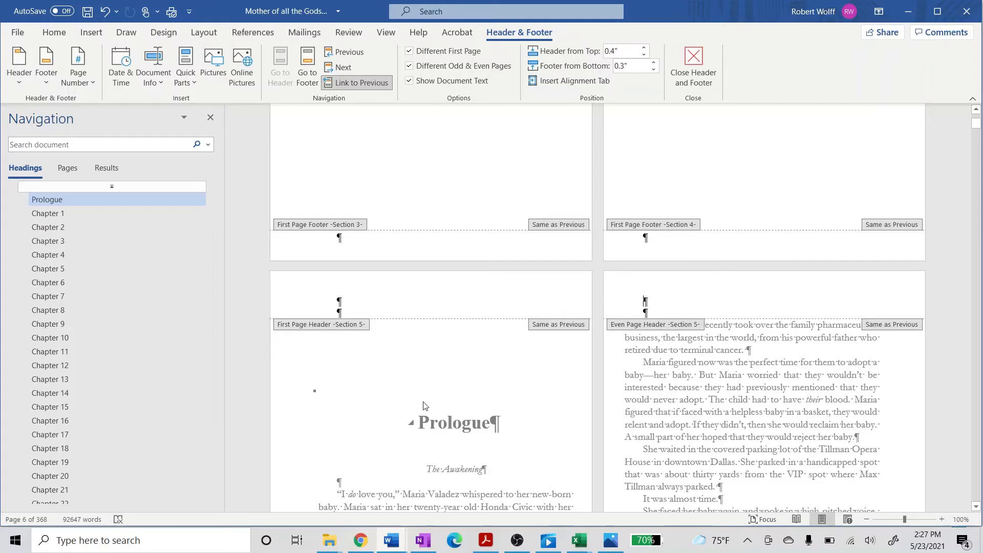
scroll(445, 398, down, 6)
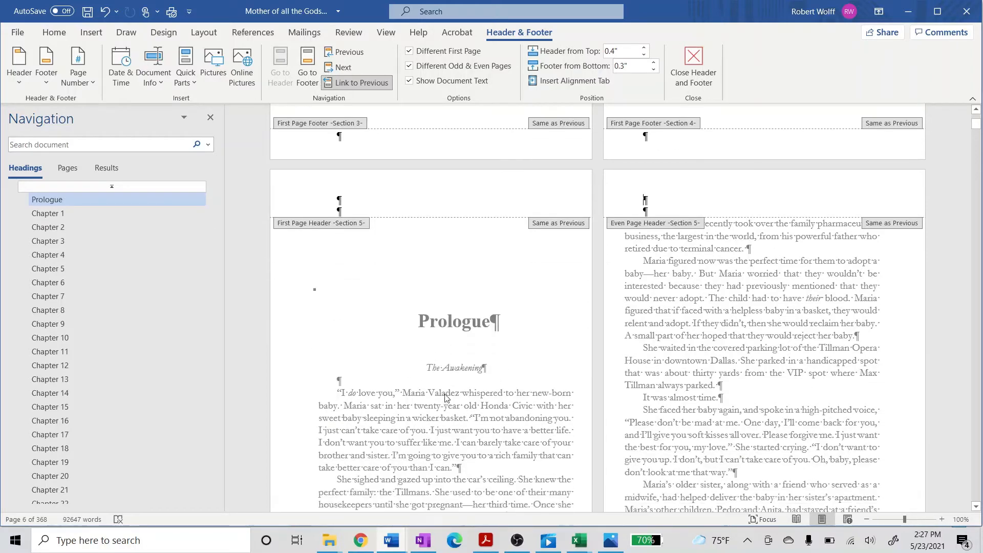
scroll(445, 395, down, 2)
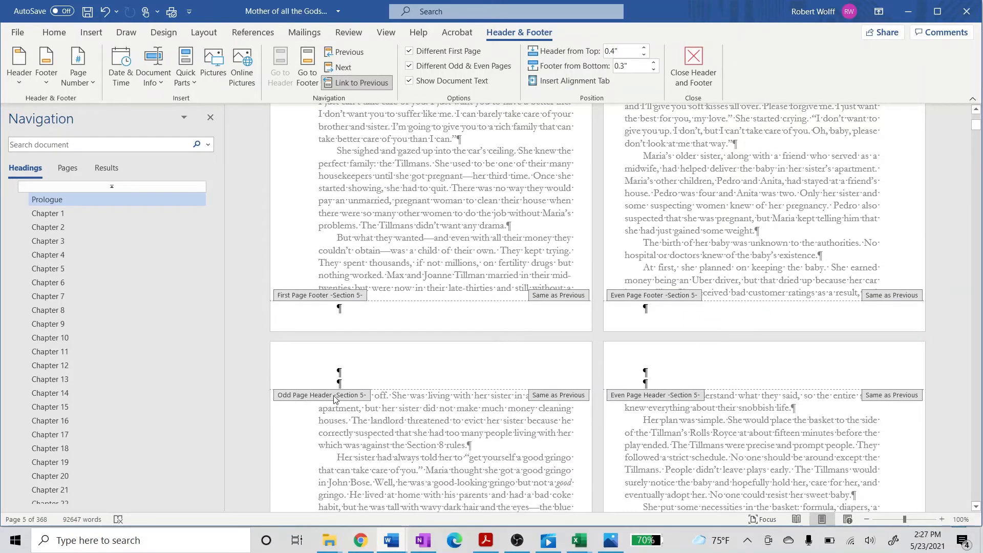
scroll(477, 370, up, 10)
scroll(477, 370, up, 1)
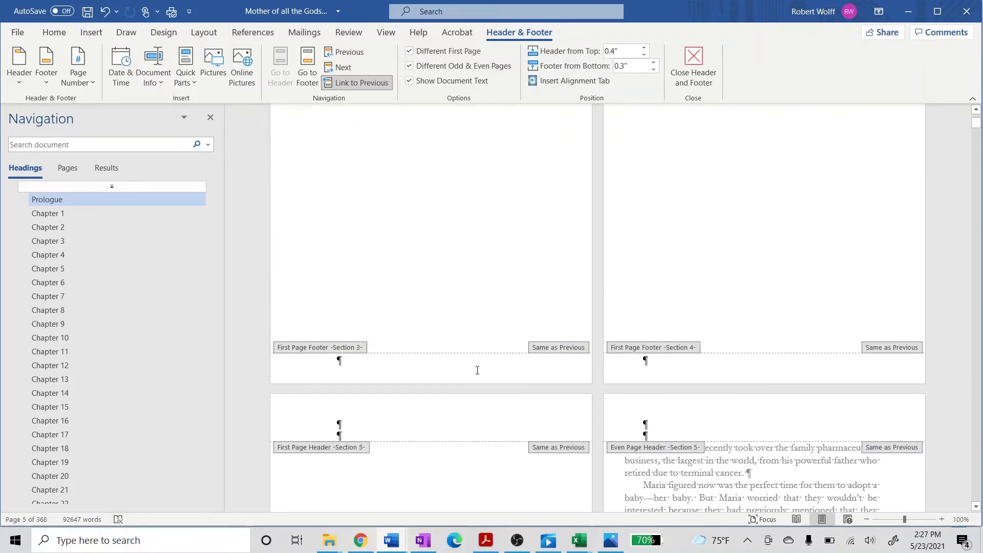
scroll(476, 372, down, 2)
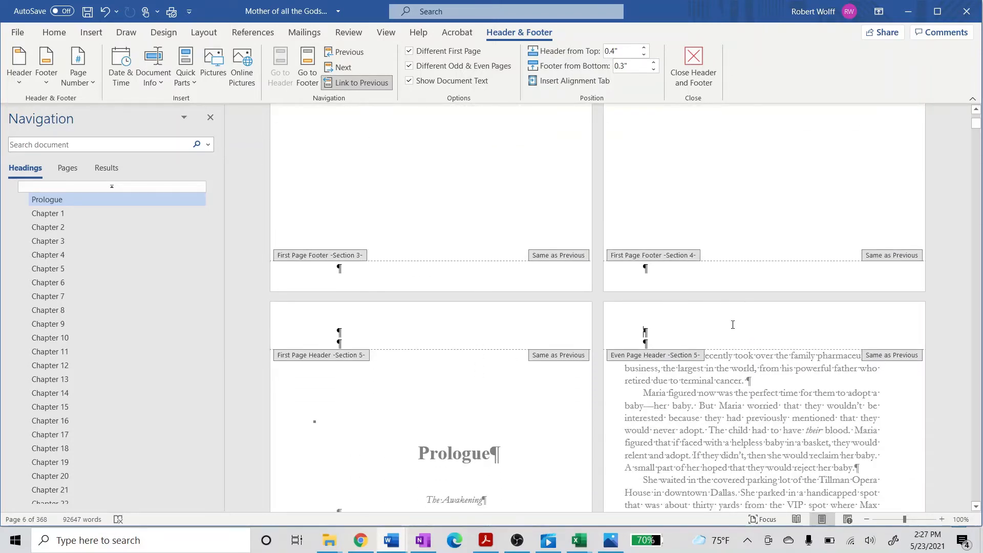
scroll(730, 330, up, 5)
scroll(730, 331, down, 7)
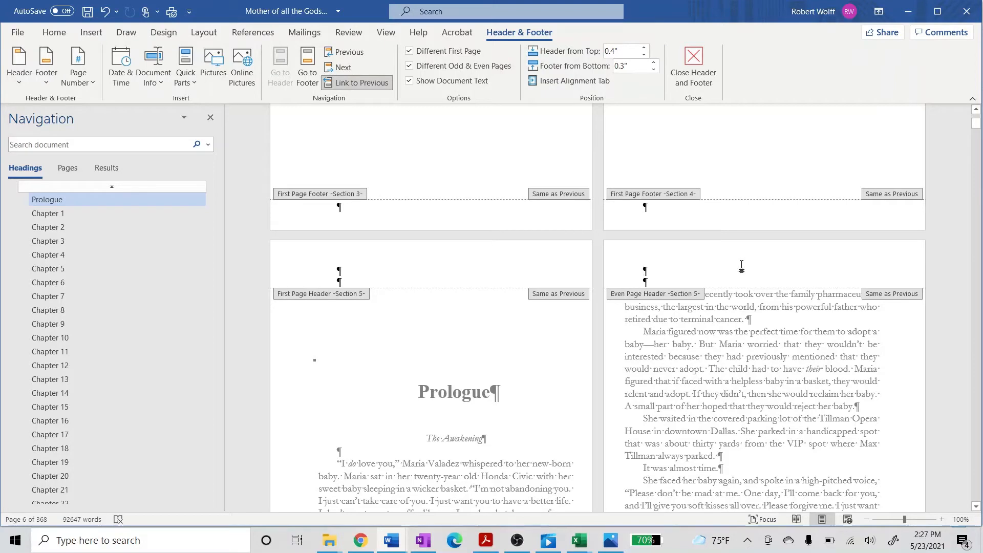
- Insert an Accent Bar 1 page number at the top of the page in the Prologue section's even page header
click(92, 32)
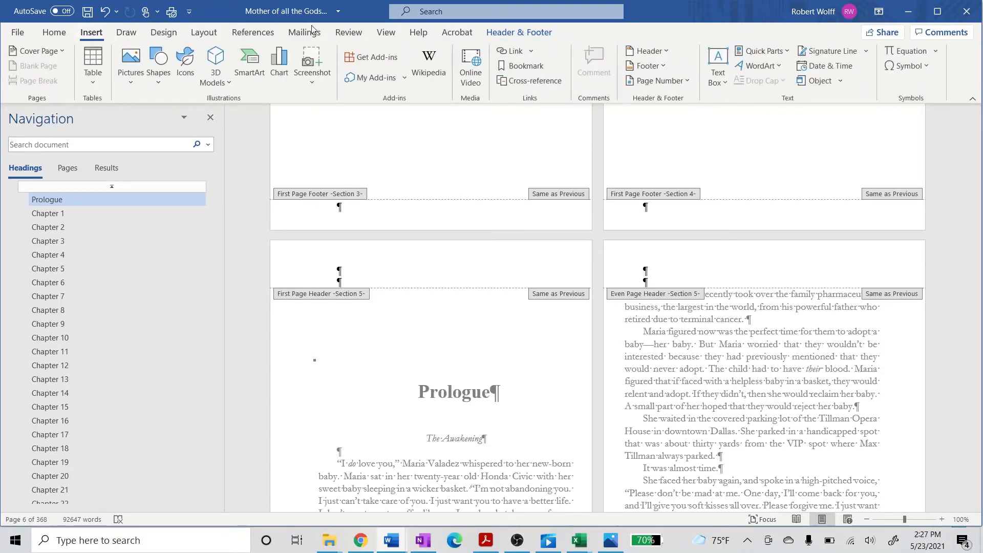
click(534, 35)
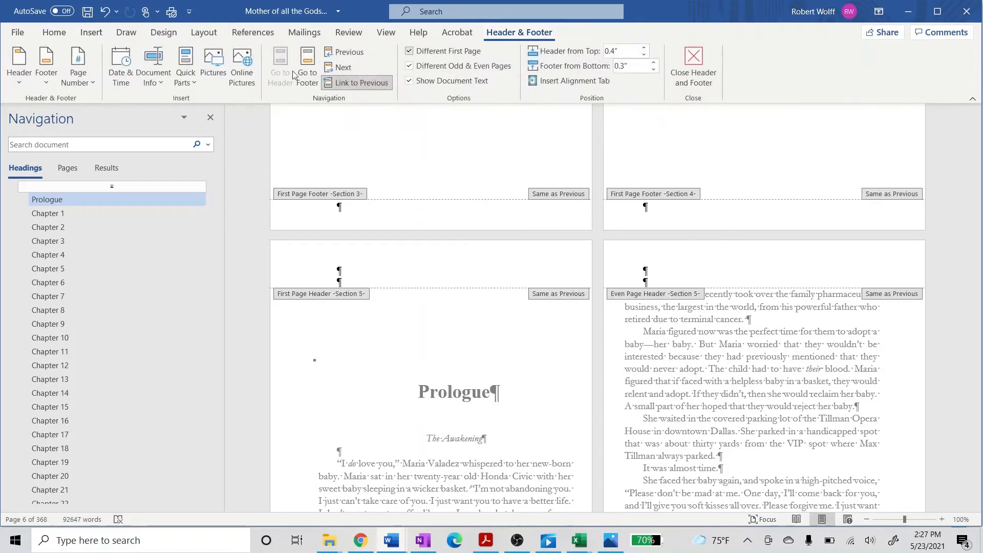
click(92, 82)
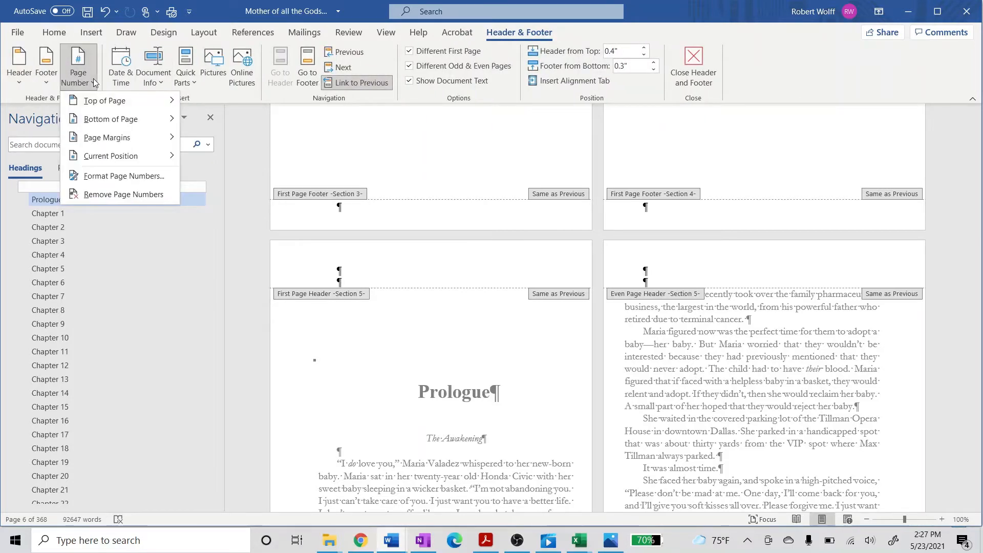
mouse_move(109, 105)
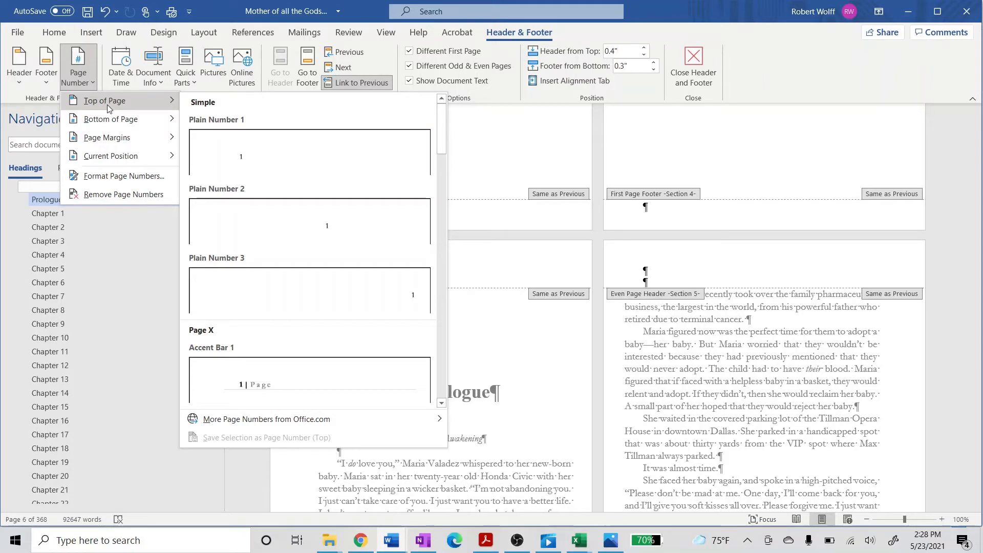
click(247, 385)
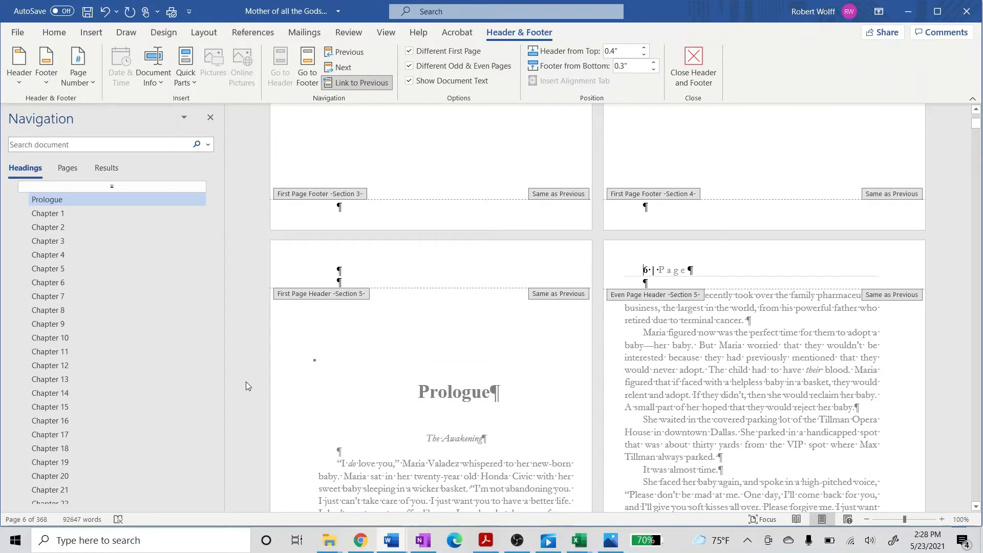
- Restart the Prologue section's page numbering at 1, starting from the number in its even page header
click(644, 270)
drag(648, 270, 605, 274)
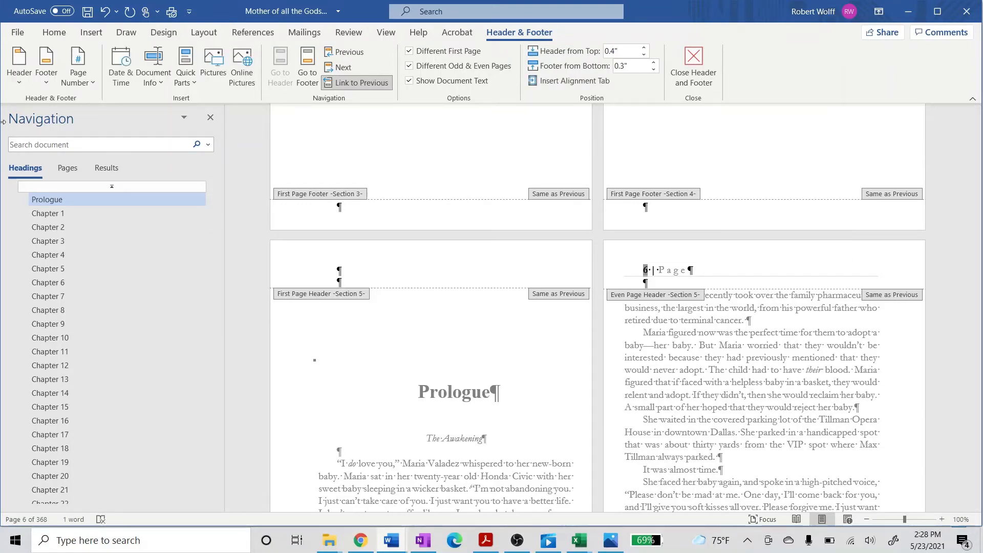
click(94, 85)
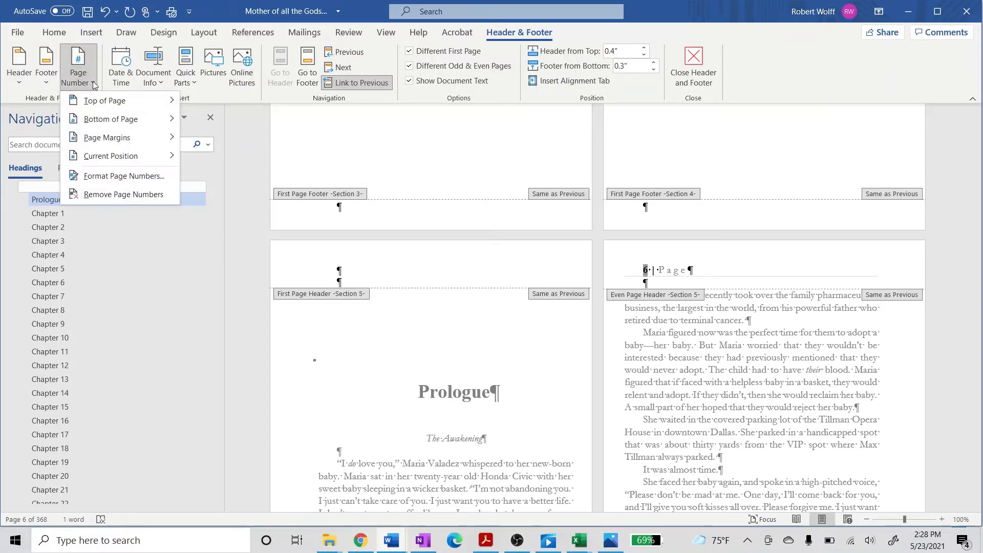
click(149, 177)
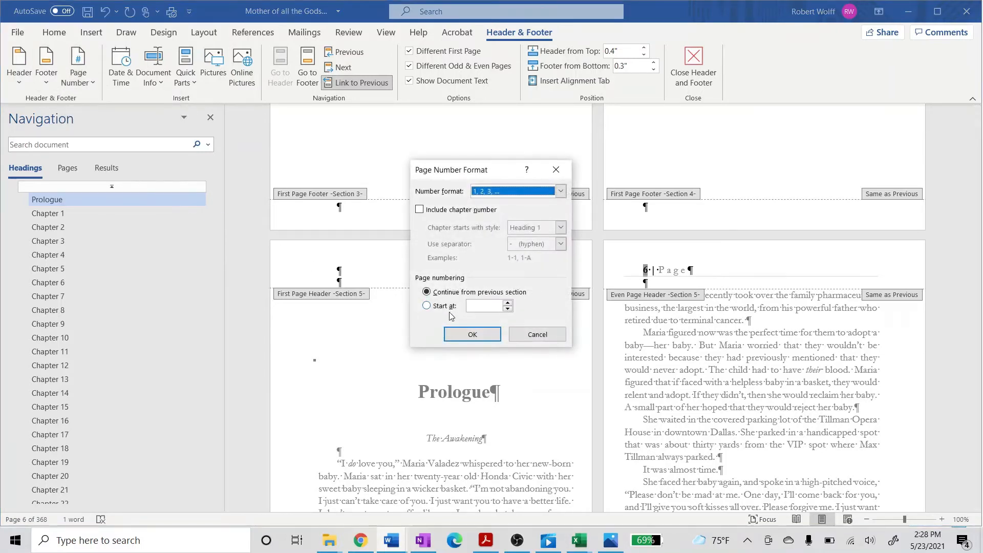
click(435, 306)
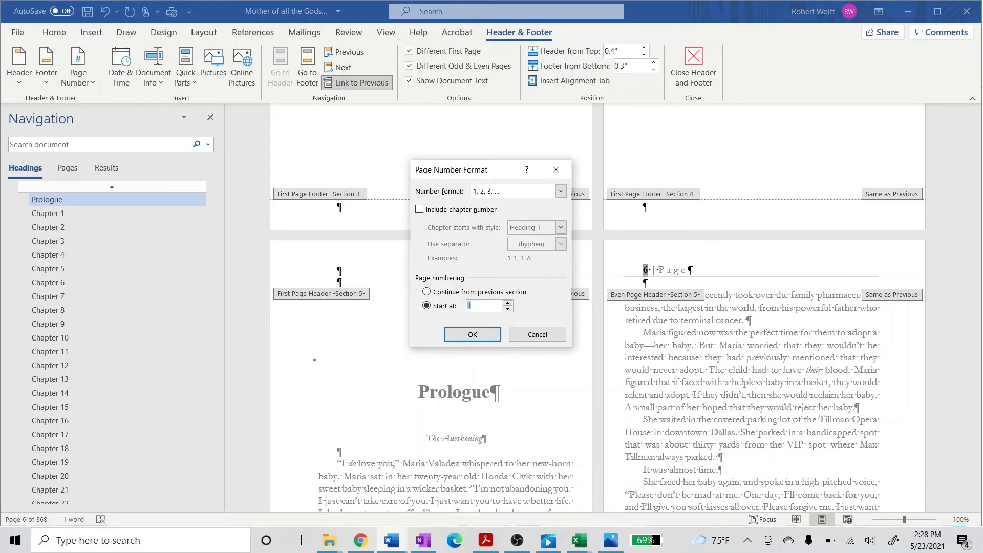
click(484, 334)
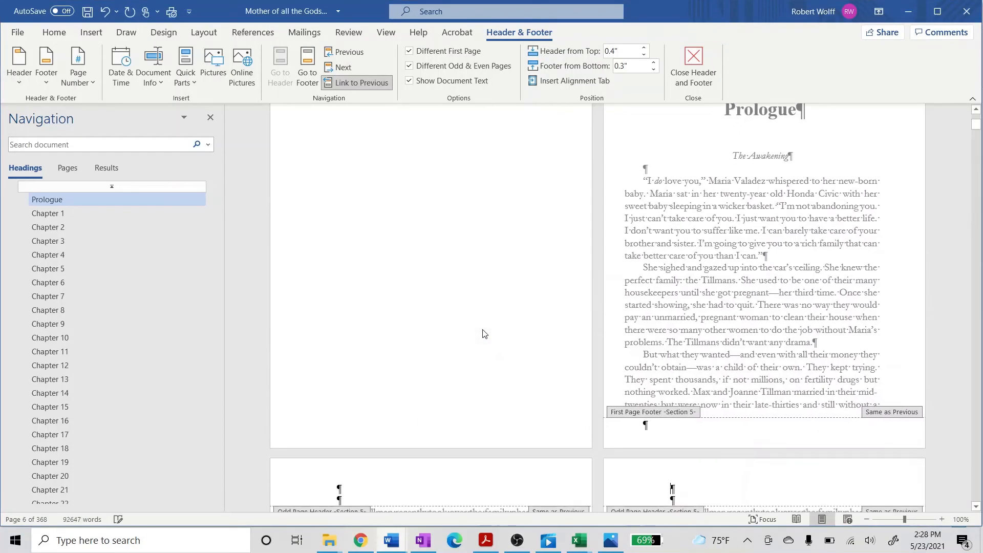
- Examine the Prologue's pages and the pages before it, checking their page order, header labels and page numbers
scroll(577, 253, up, 5)
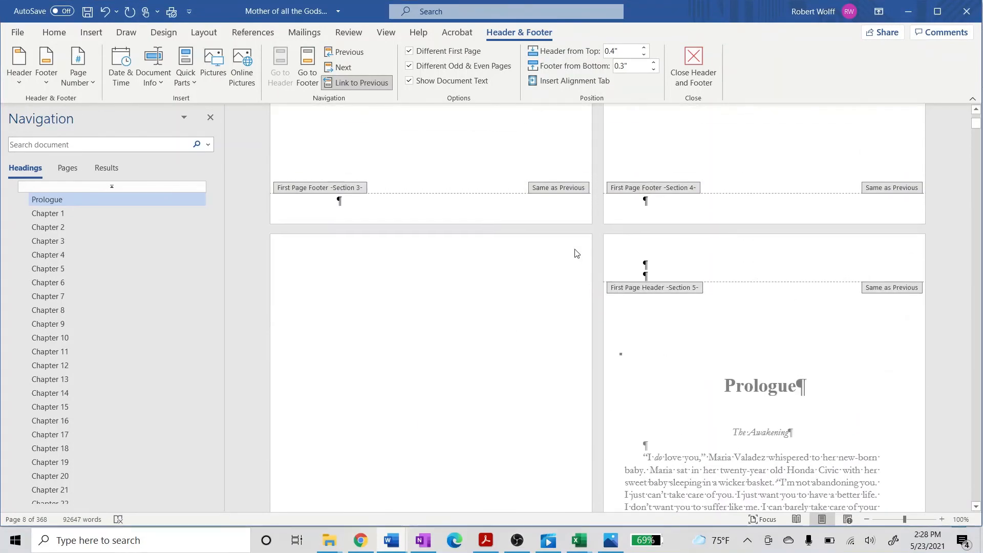
scroll(577, 254, down, 10)
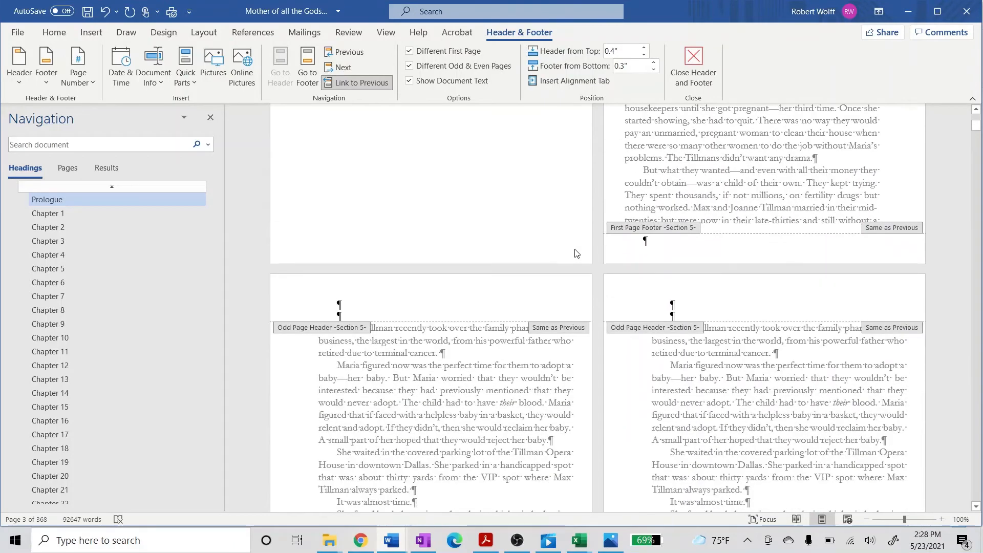
scroll(575, 249, down, 7)
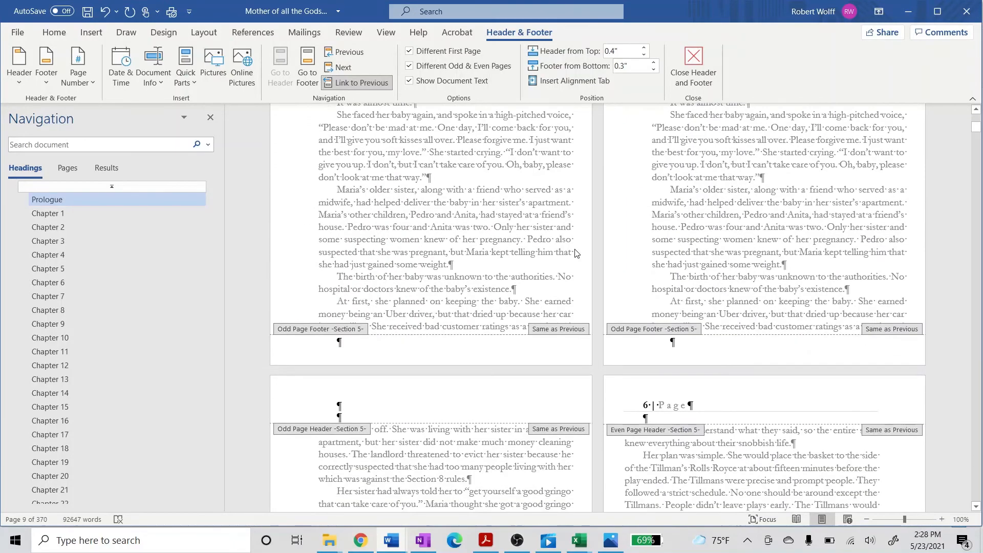
scroll(578, 254, down, 2)
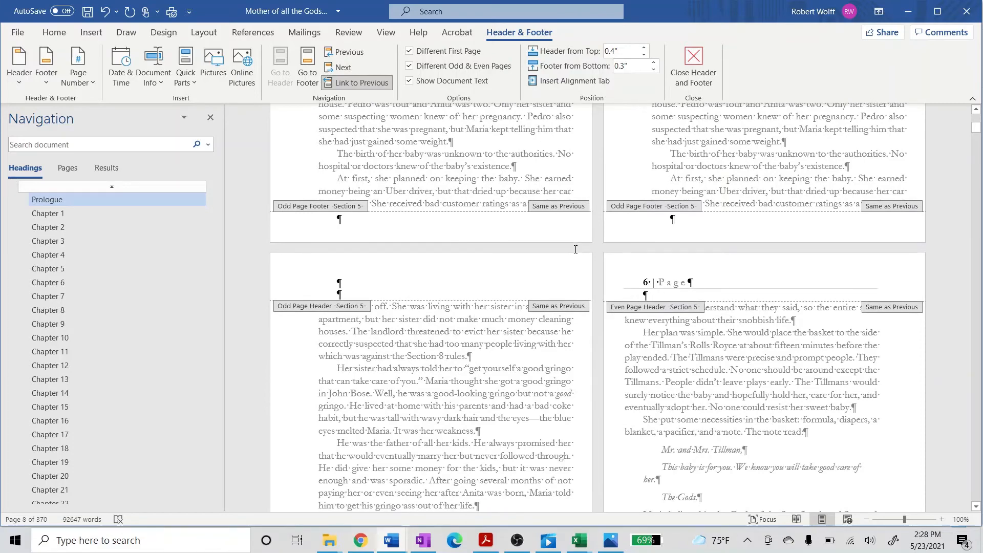
scroll(576, 252, down, 10)
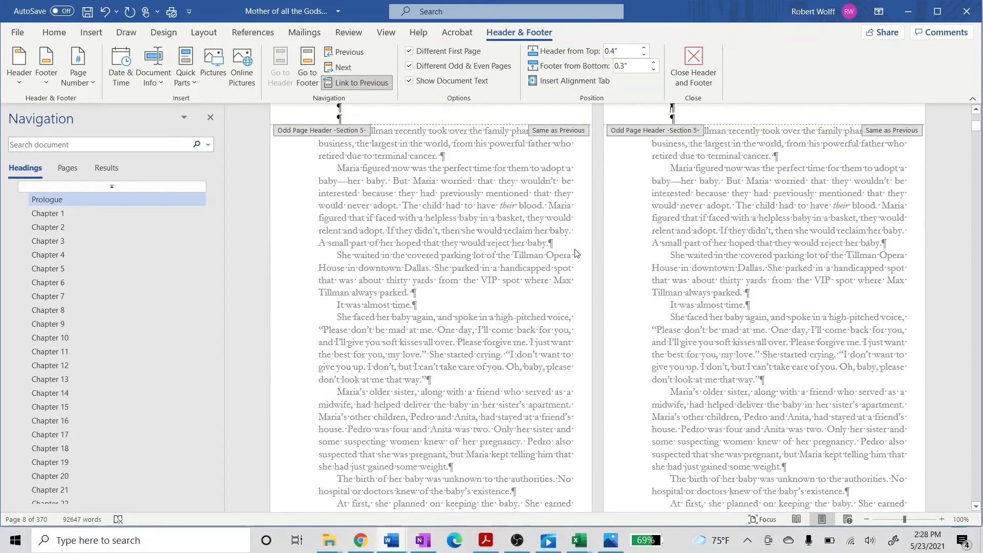
scroll(575, 250, up, 15)
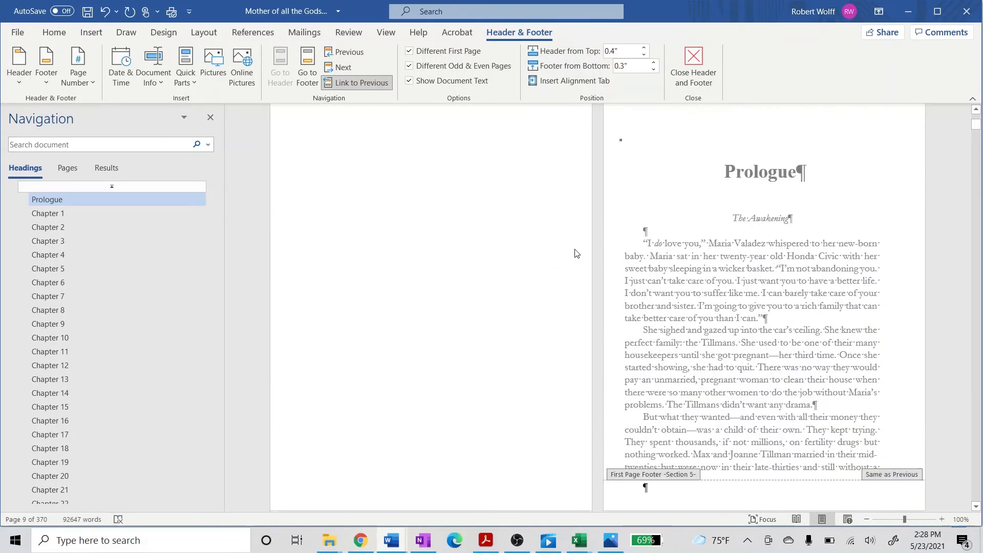
scroll(577, 254, up, 8)
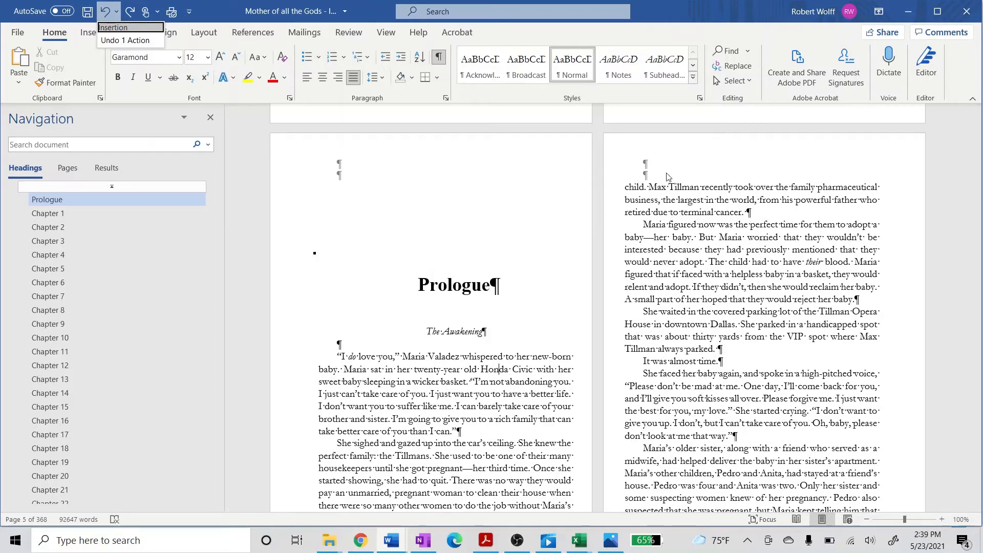
- Insert an Accent Bar 2 page number at the top of the page in the Prologue section's odd page header
click(704, 203)
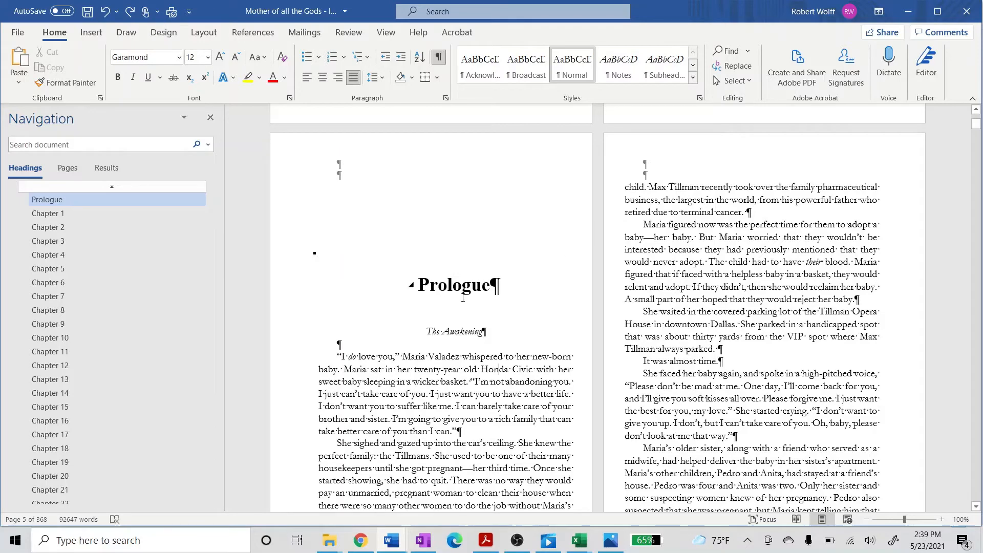
scroll(462, 310, down, 3)
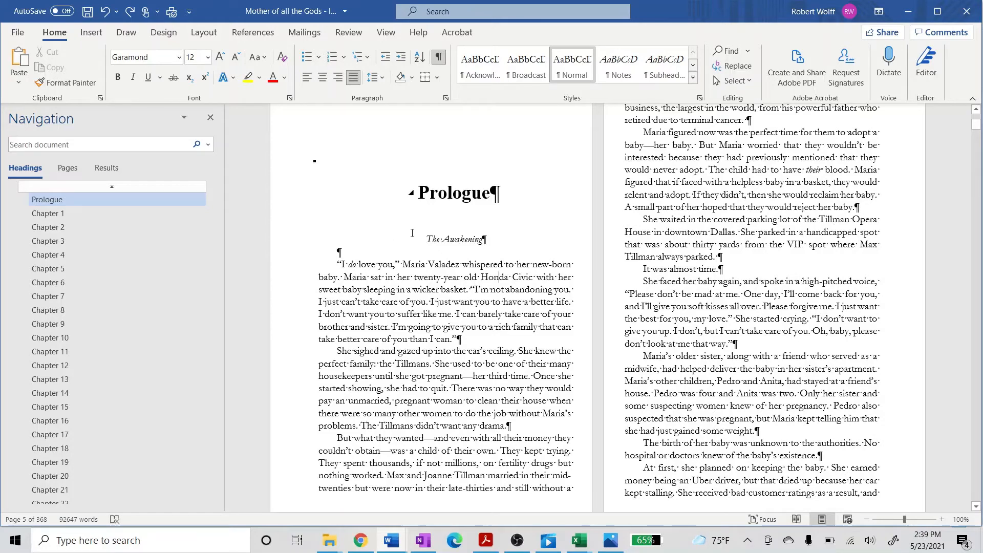
scroll(413, 233, down, 5)
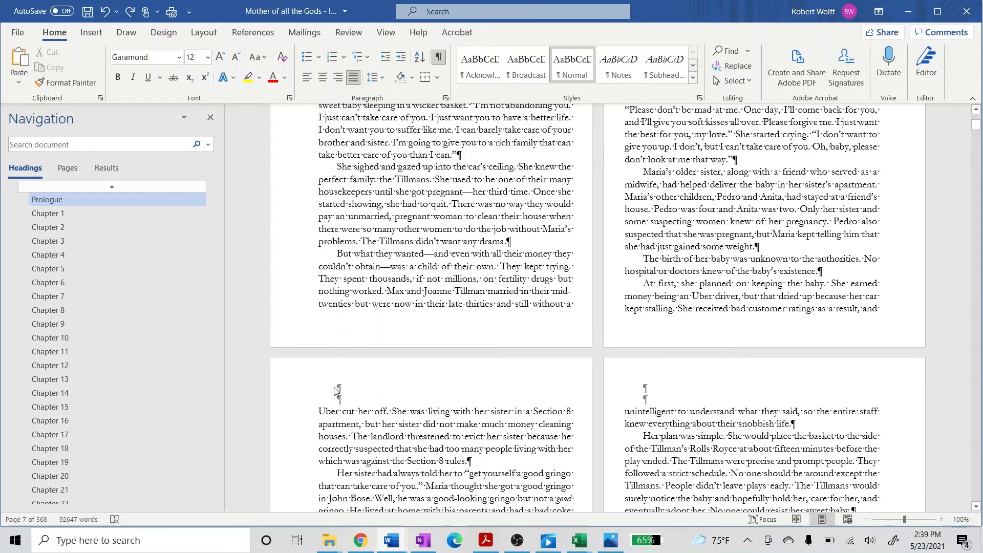
double_click(378, 396)
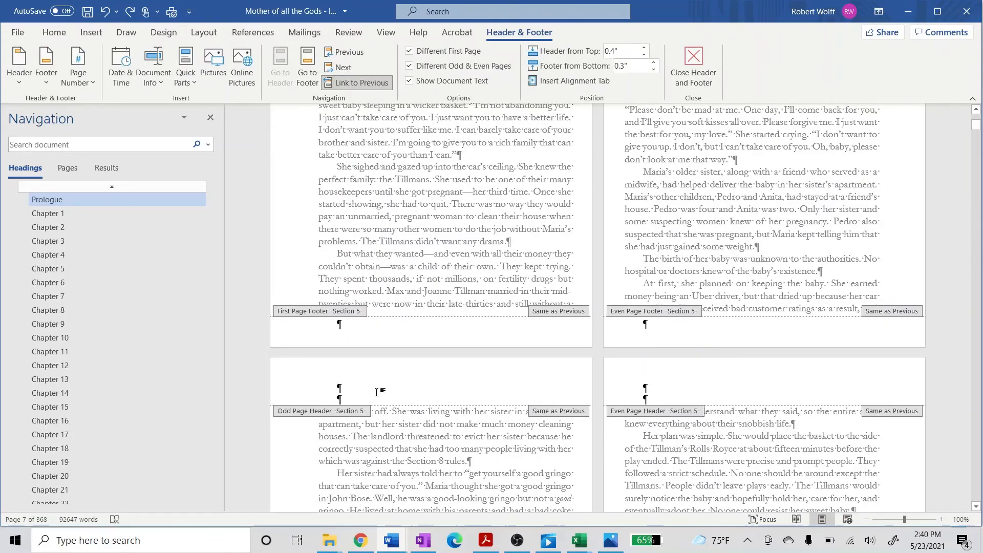
click(94, 77)
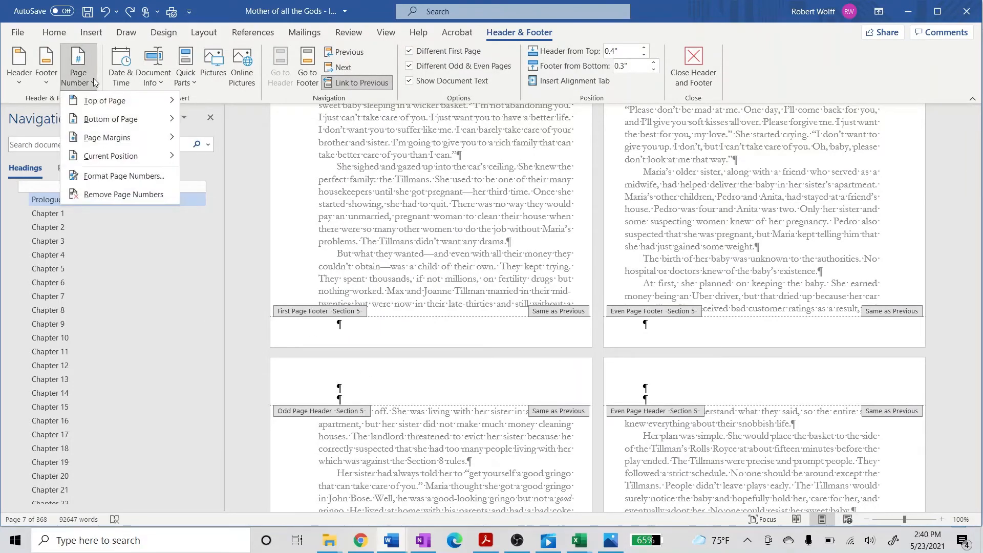
mouse_move(110, 104)
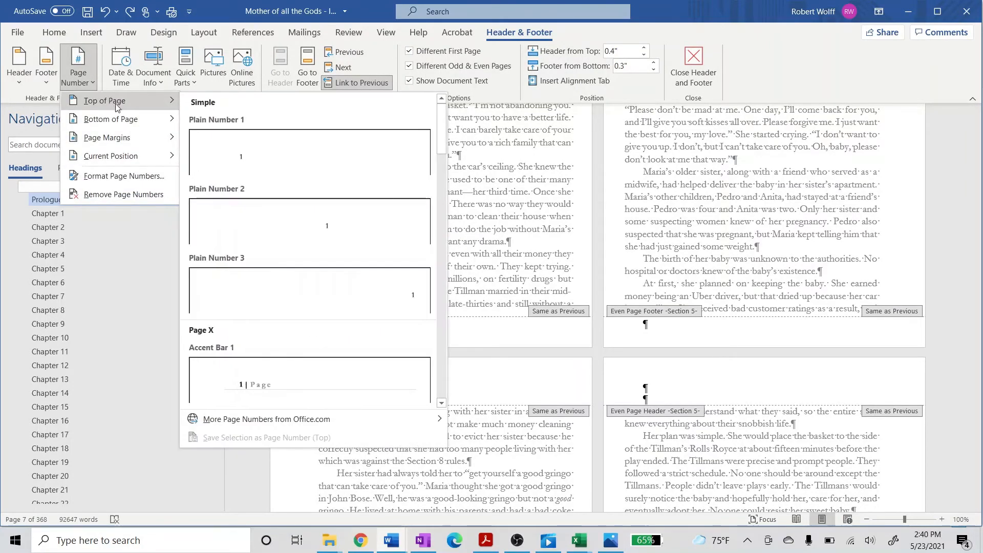
scroll(320, 280, down, 5)
scroll(324, 266, up, 3)
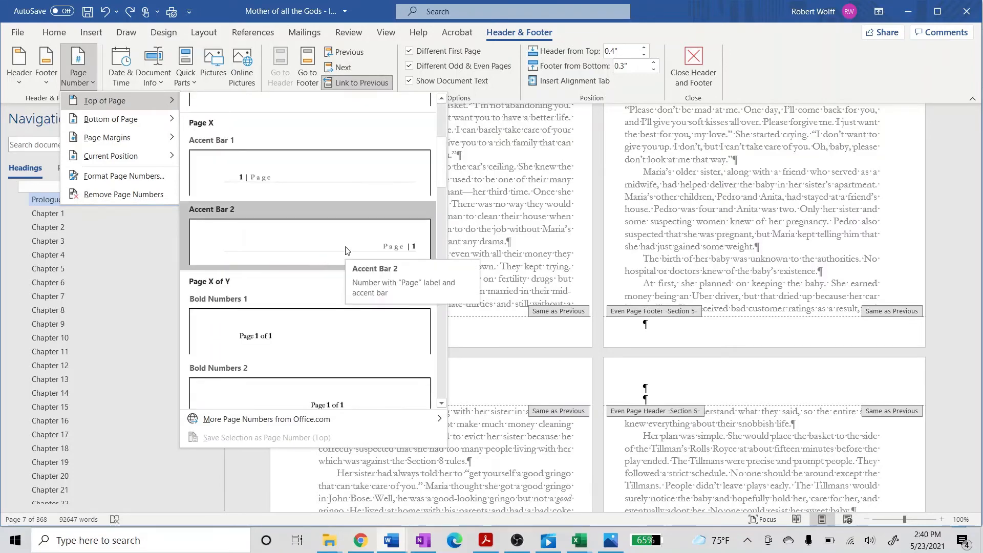
click(346, 251)
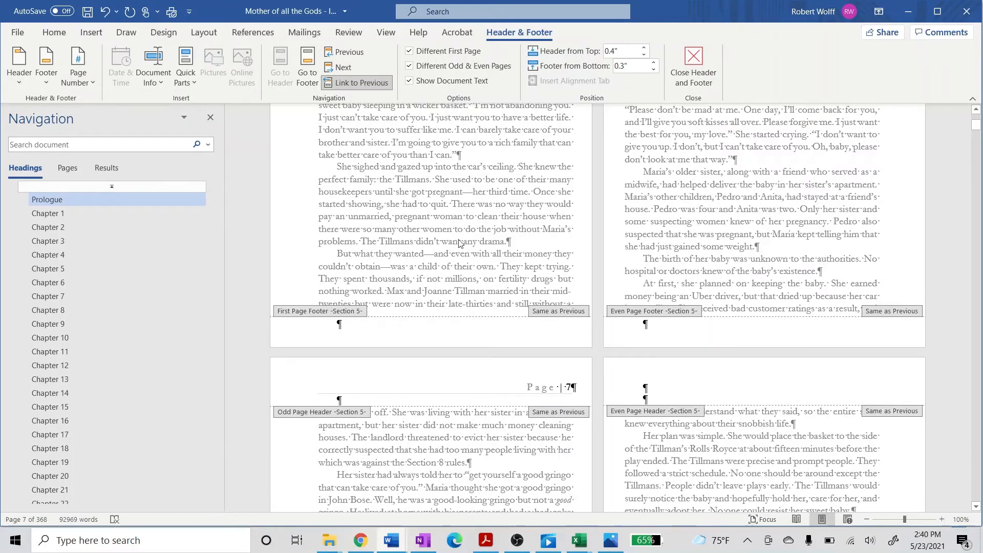
- Set the Prologue section's page numbering to start at 1 and check the numbering across its first pages
double_click(569, 388)
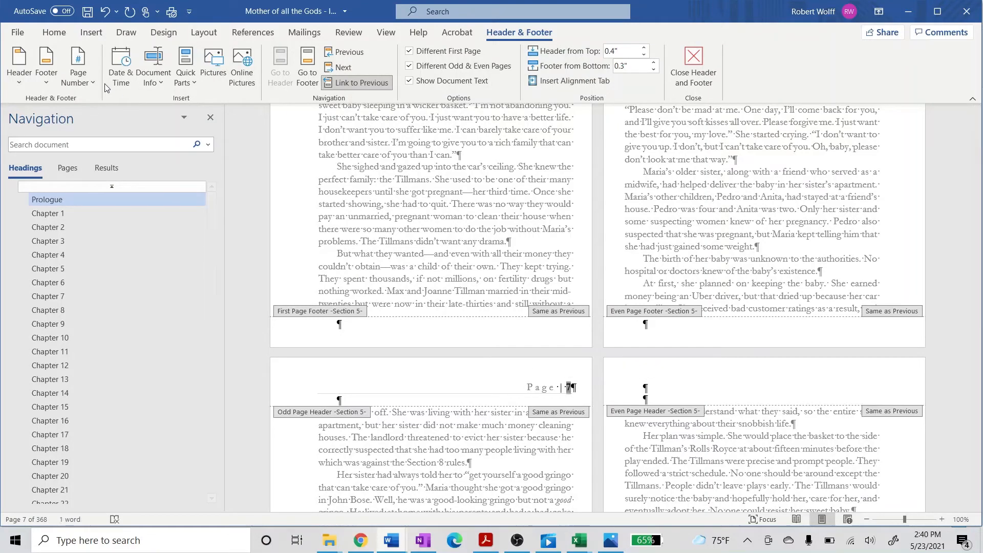
click(78, 72)
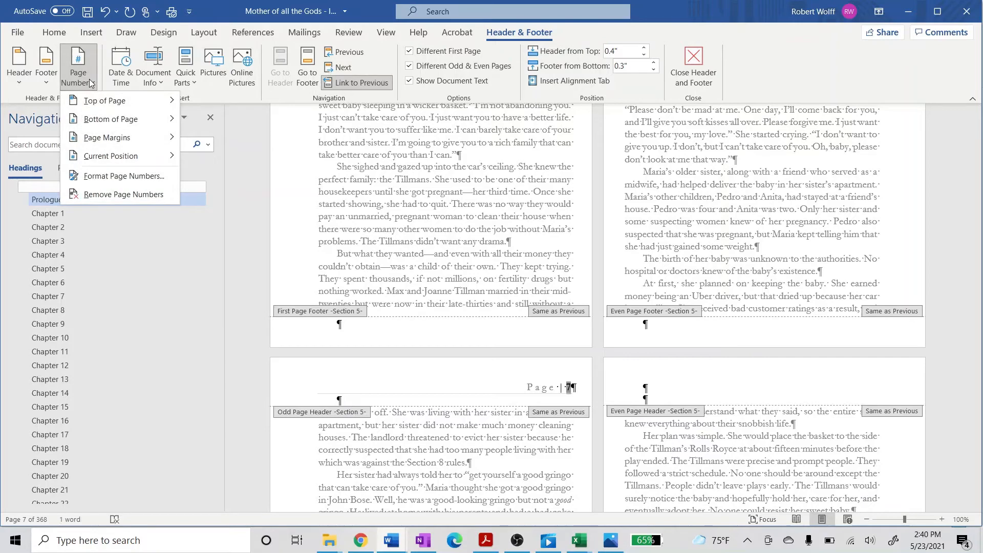
click(134, 177)
click(434, 306)
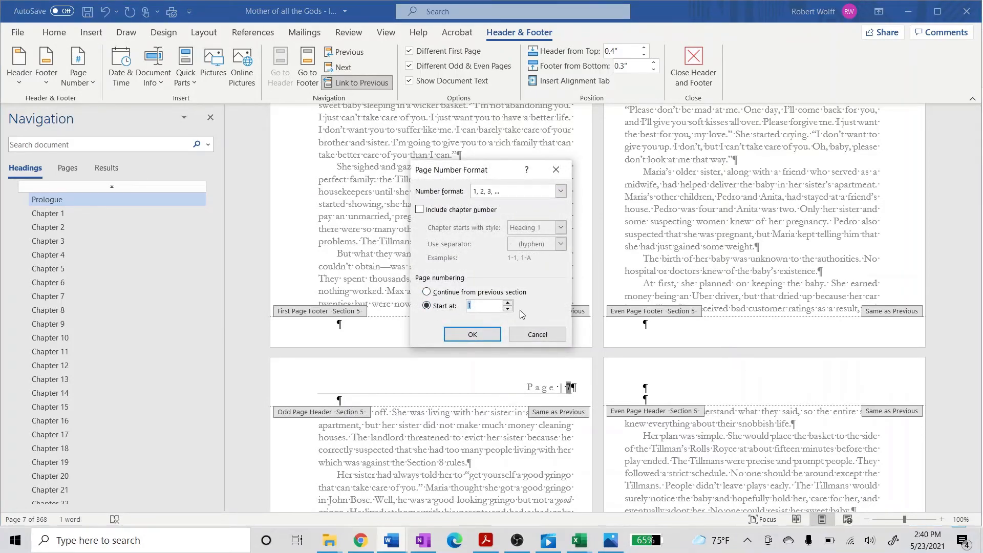
click(472, 334)
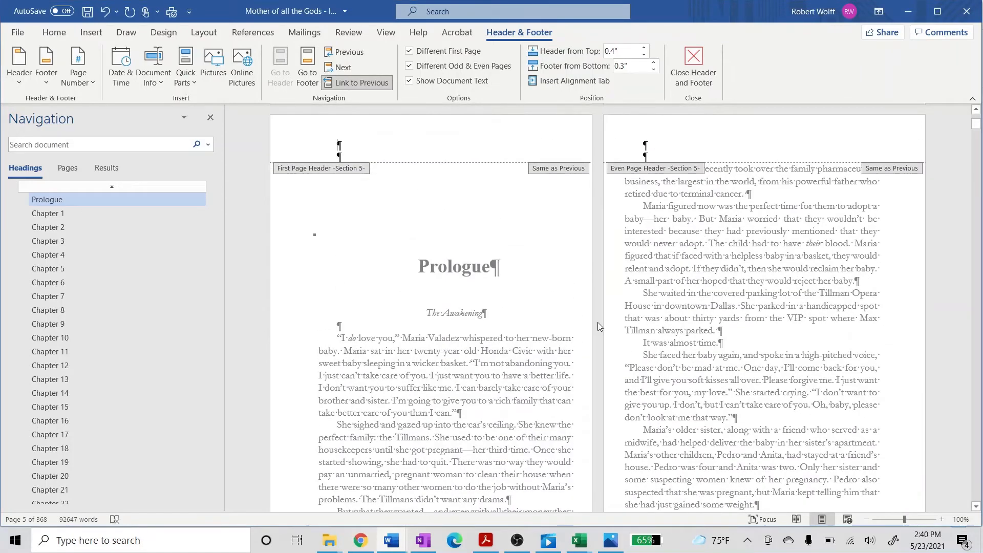
scroll(609, 328, down, 3)
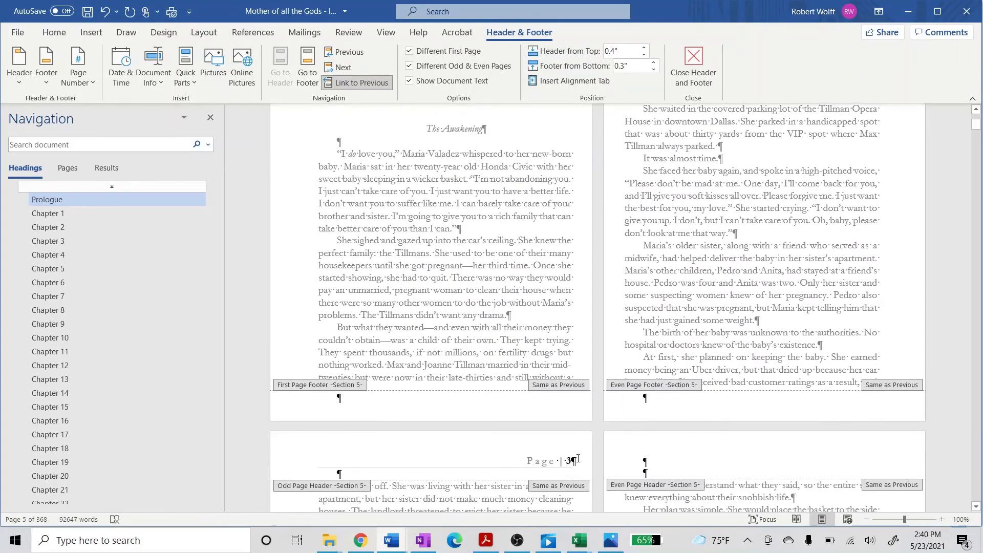
scroll(466, 223, up, 1)
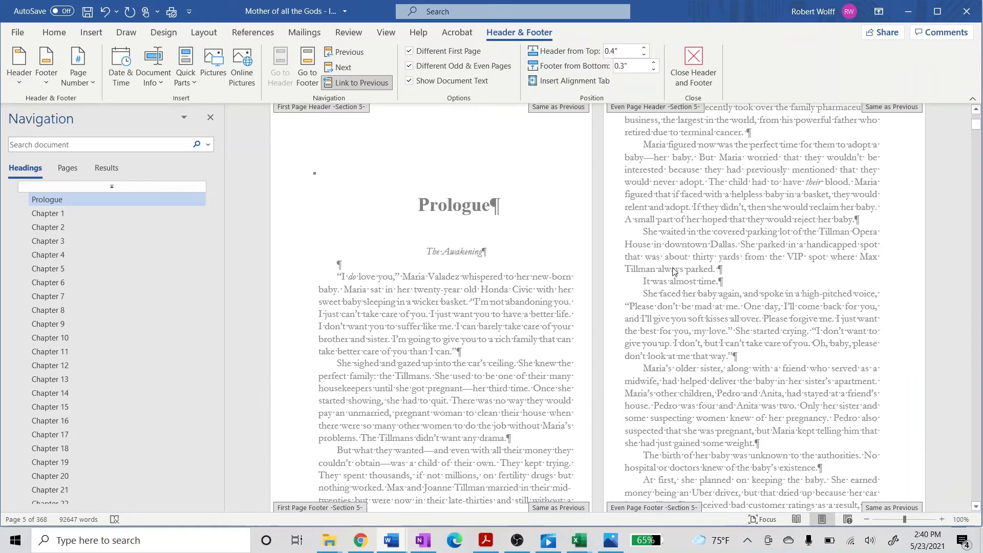
scroll(647, 300, down, 3)
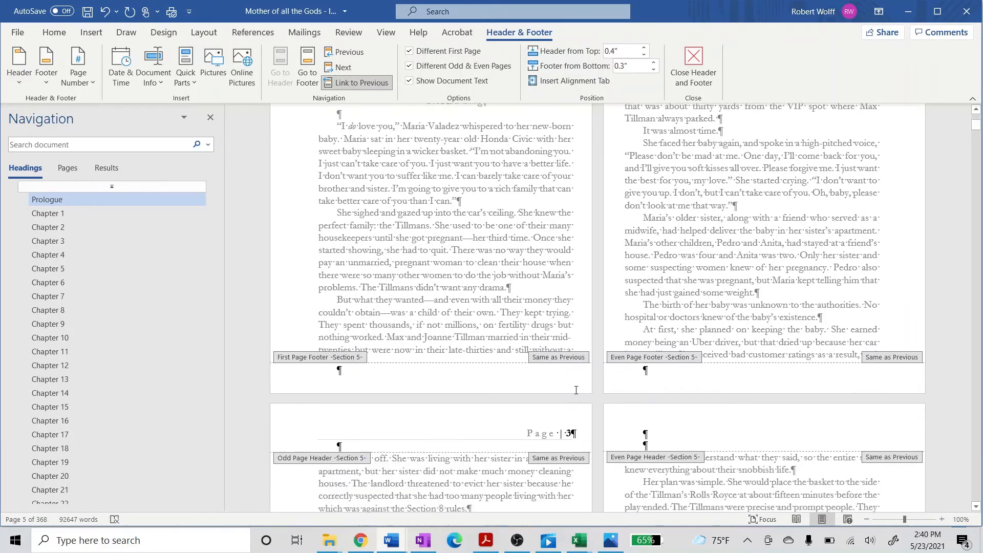
scroll(671, 295, up, 4)
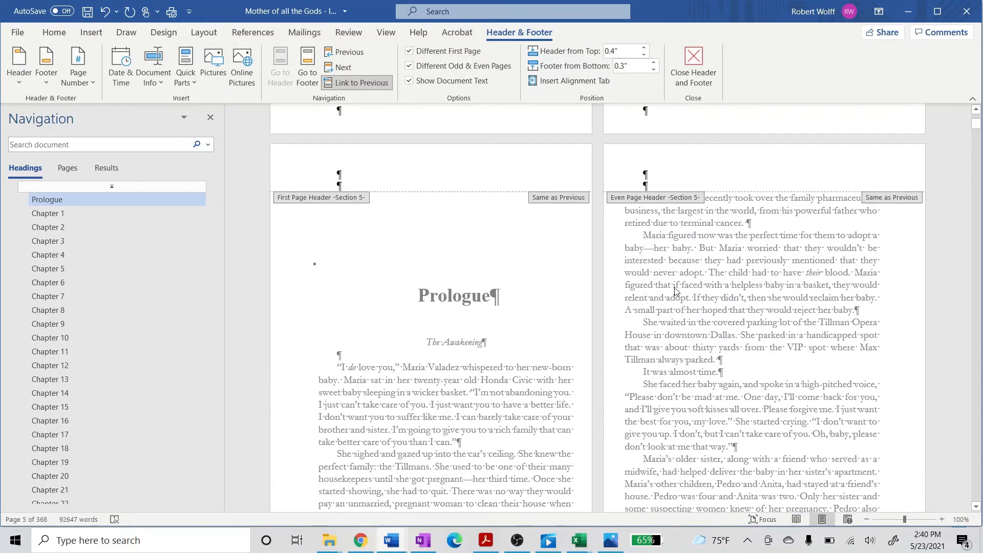
scroll(663, 303, down, 3)
scroll(663, 303, down, 1)
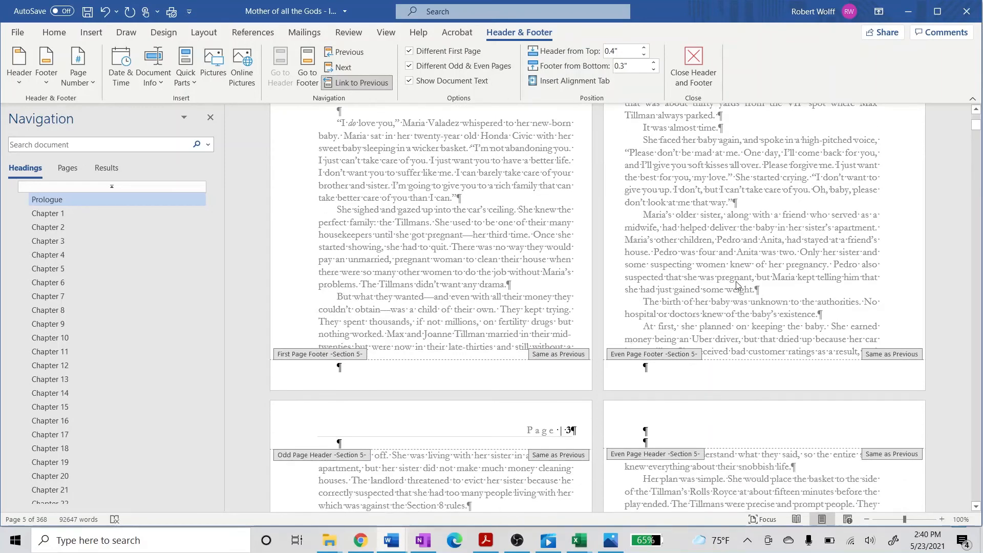
- Replace the word "Page" in the Prologue section's odd page header with "Mother of All the Gods"
double_click(539, 430)
text(Mother of )
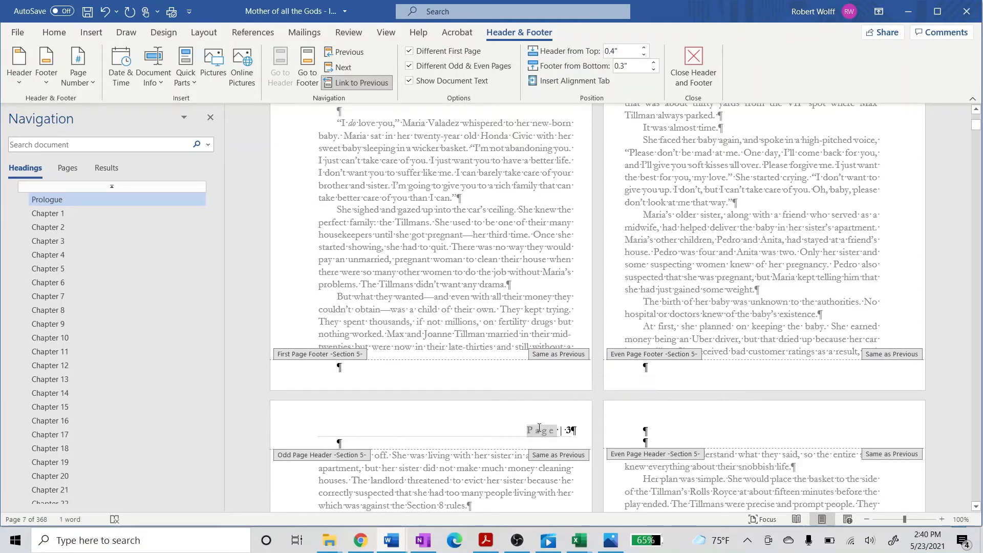
text(All the God)
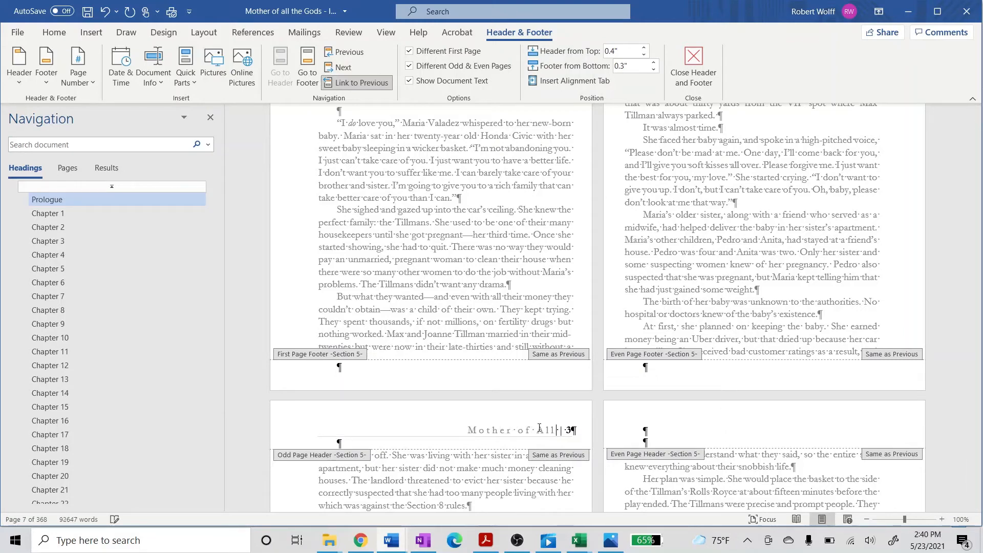
text(s)
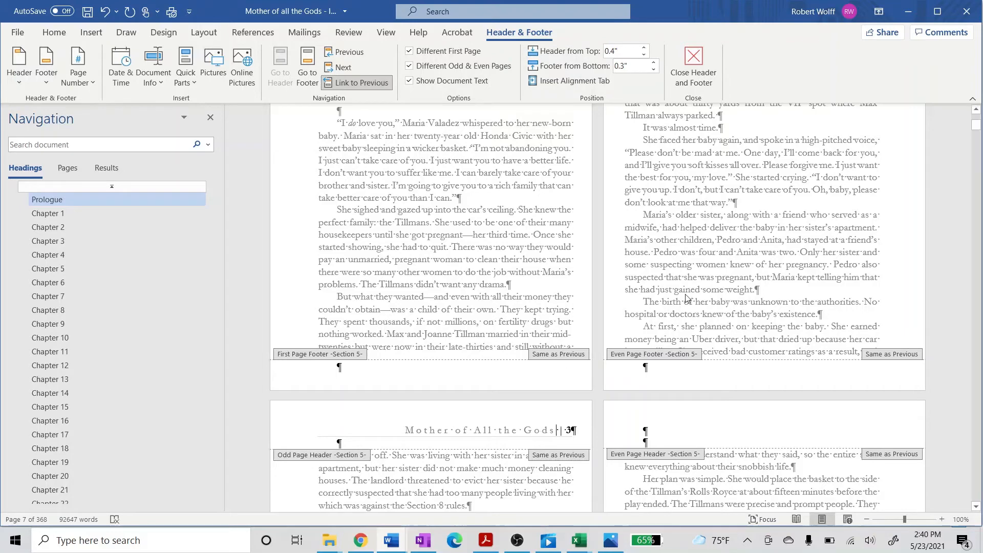
- Compare the first, odd and even page headers on the Prologue's opening pages
scroll(686, 298, up, 5)
scroll(687, 296, down, 8)
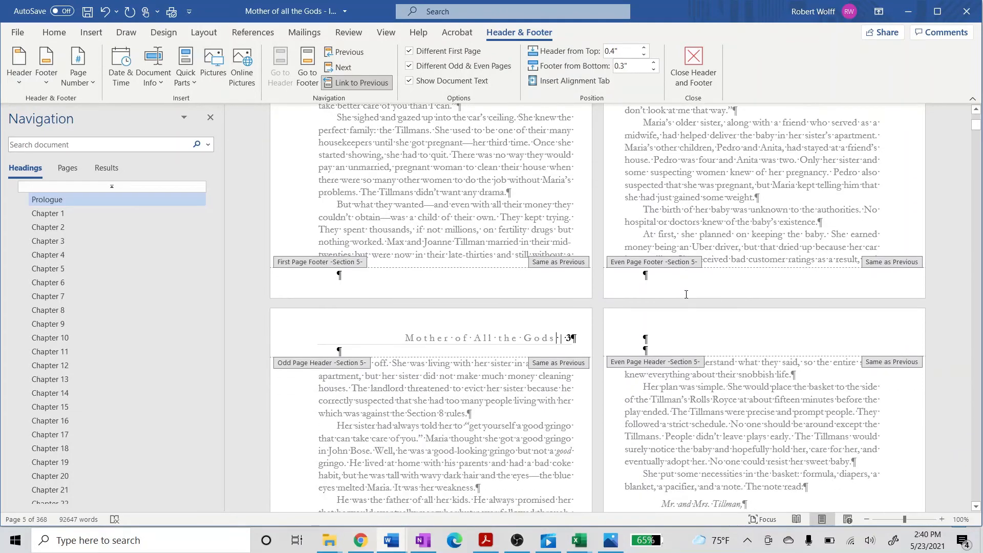
scroll(687, 294, up, 8)
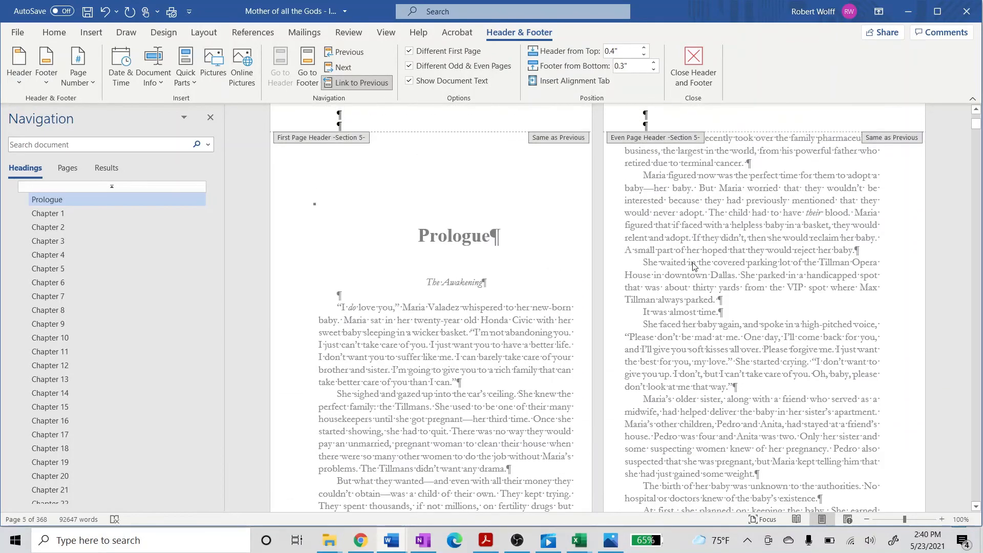
scroll(693, 265, down, 6)
scroll(666, 307, up, 12)
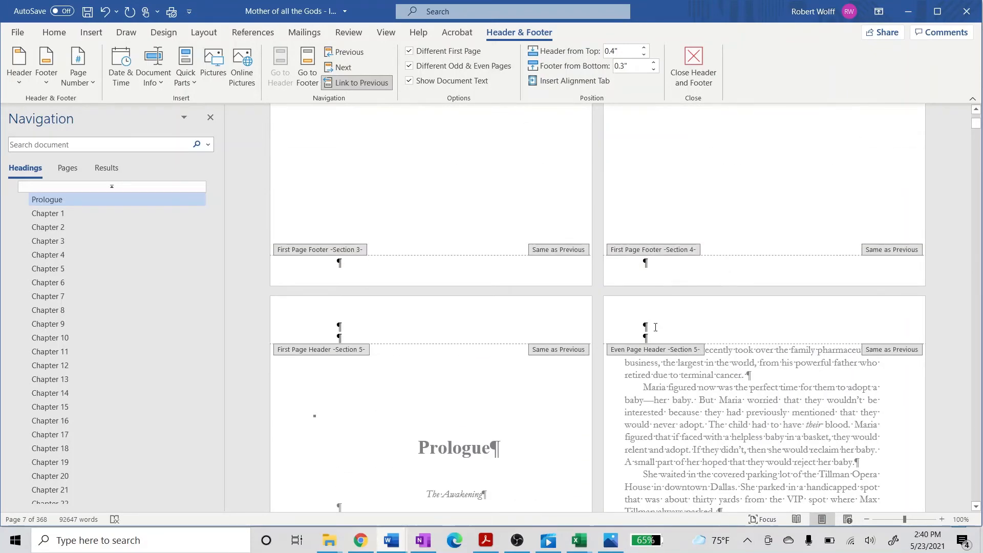
- Insert an Accent Bar 1 page number at the top of the page in the Prologue section's even page header
click(643, 328)
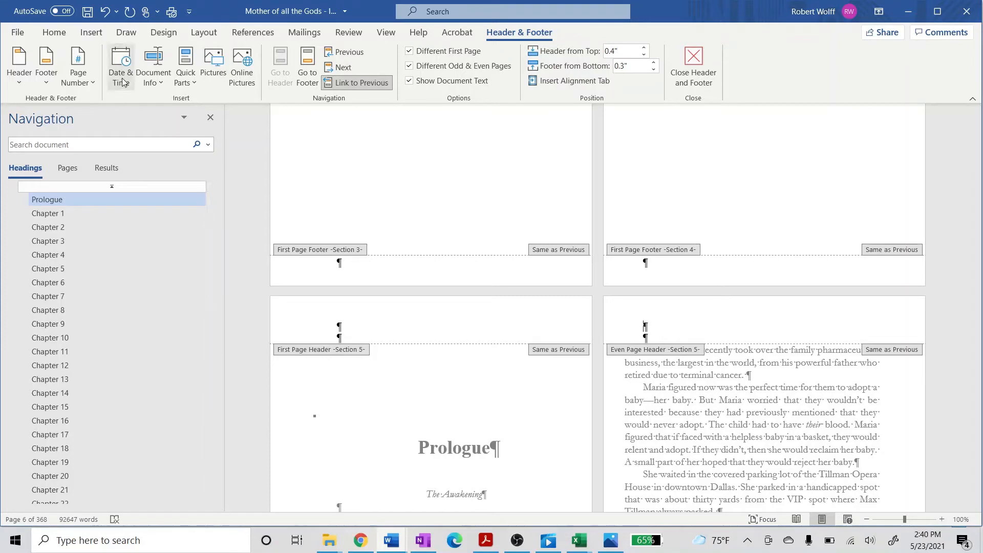
click(94, 81)
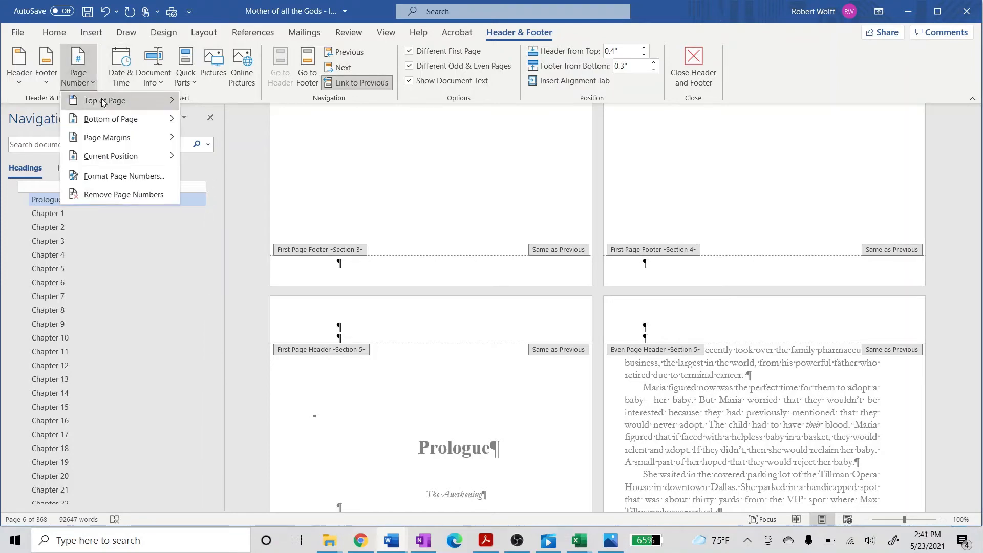
mouse_move(102, 102)
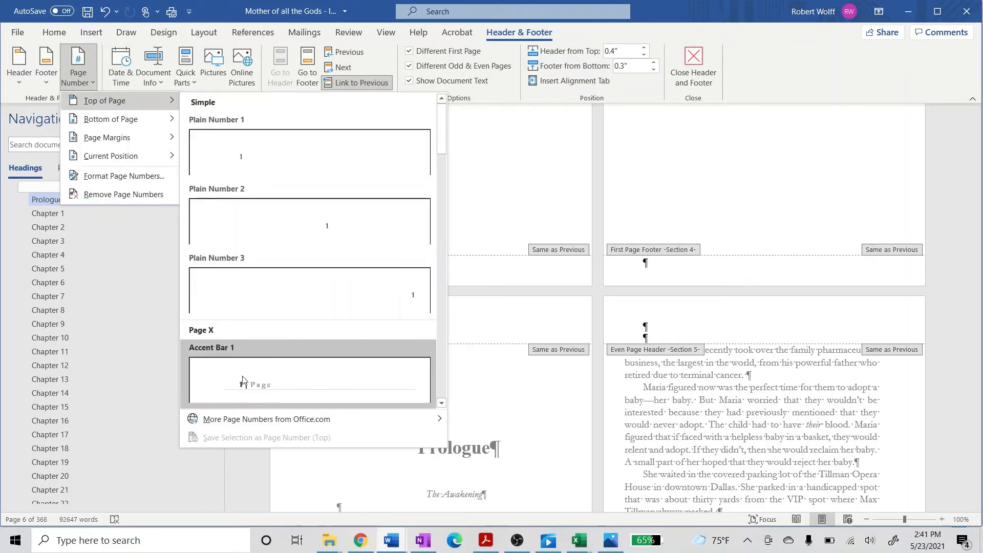
click(244, 376)
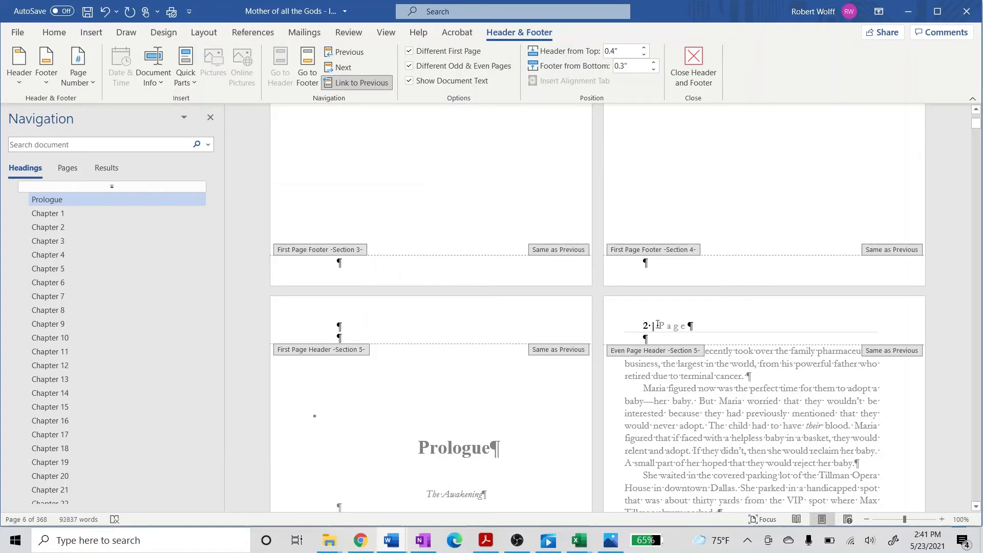
- Replace the word "Page" in the Prologue section's even page header with the author's pen name
double_click(675, 325)
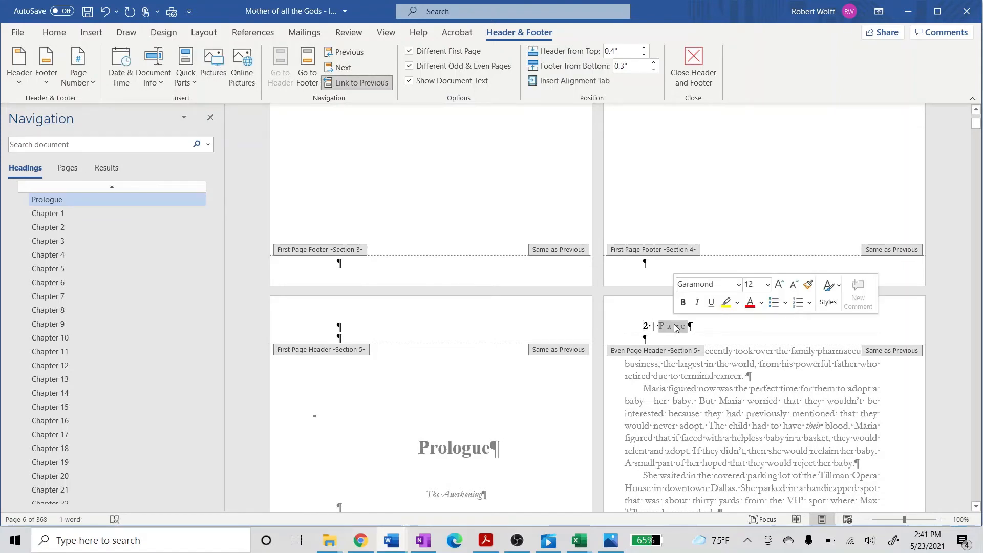
text(R.P. Wo)
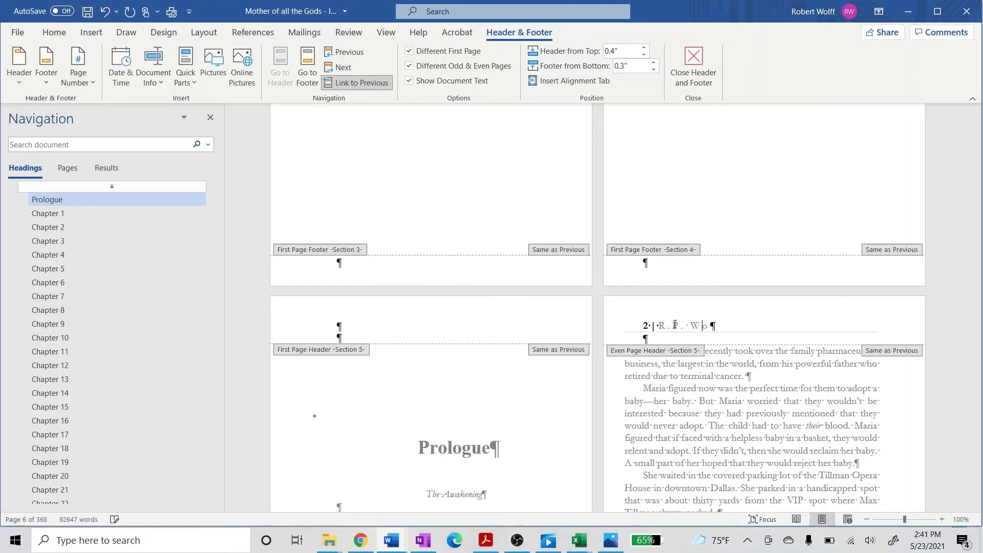
text(lff)
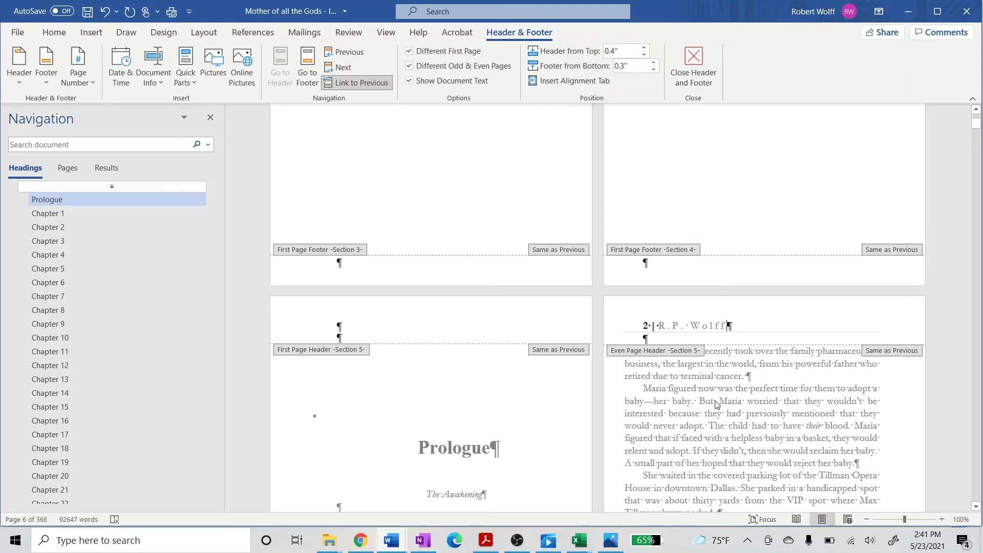
- Check the headers on the front matter pages and the Prologue's opening pages
scroll(716, 401, up, 15)
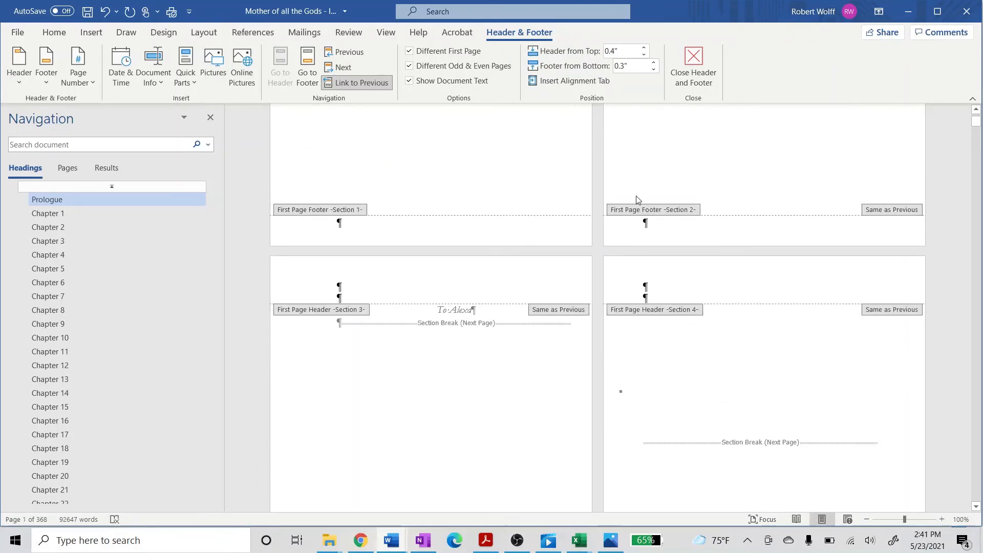
scroll(640, 200, up, 3)
scroll(638, 321, down, 15)
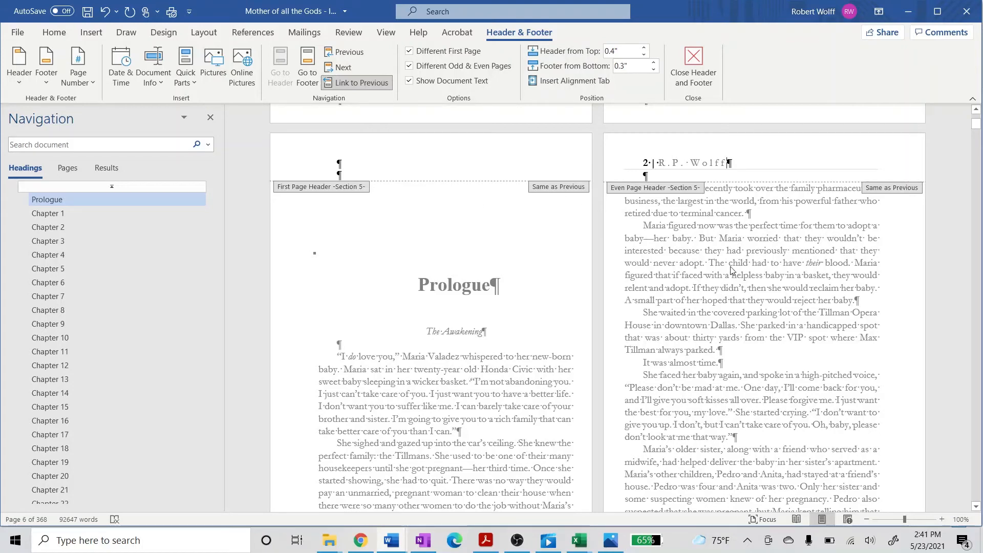
scroll(710, 246, down, 15)
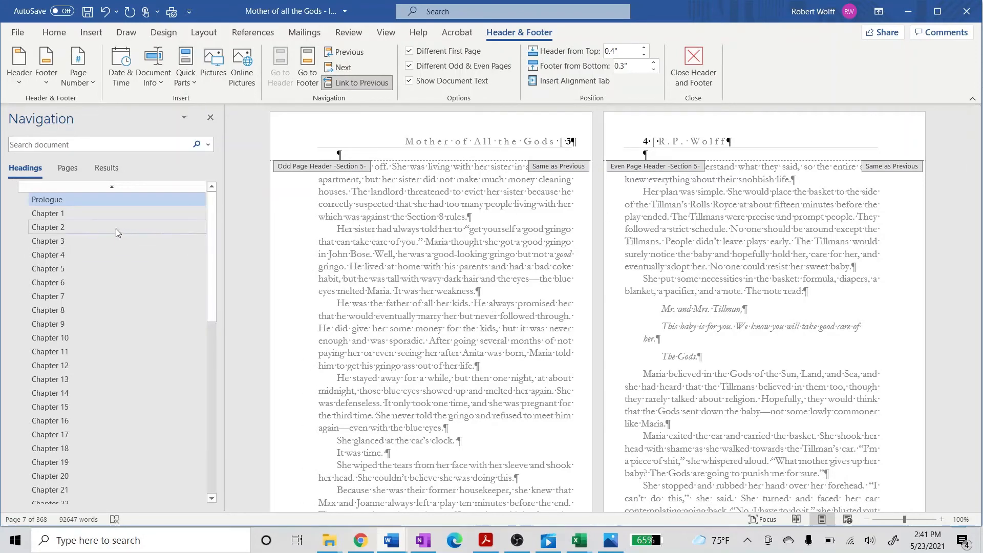
- Check the chapter opening pages and the odd and even page headers from Chapter 1 through Chapter 6
click(83, 215)
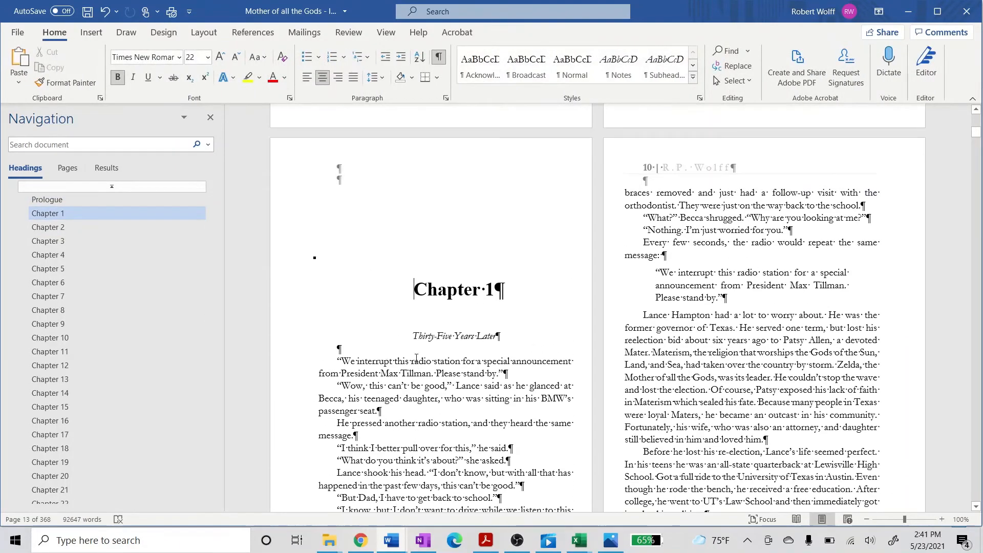
scroll(453, 232, up, 1)
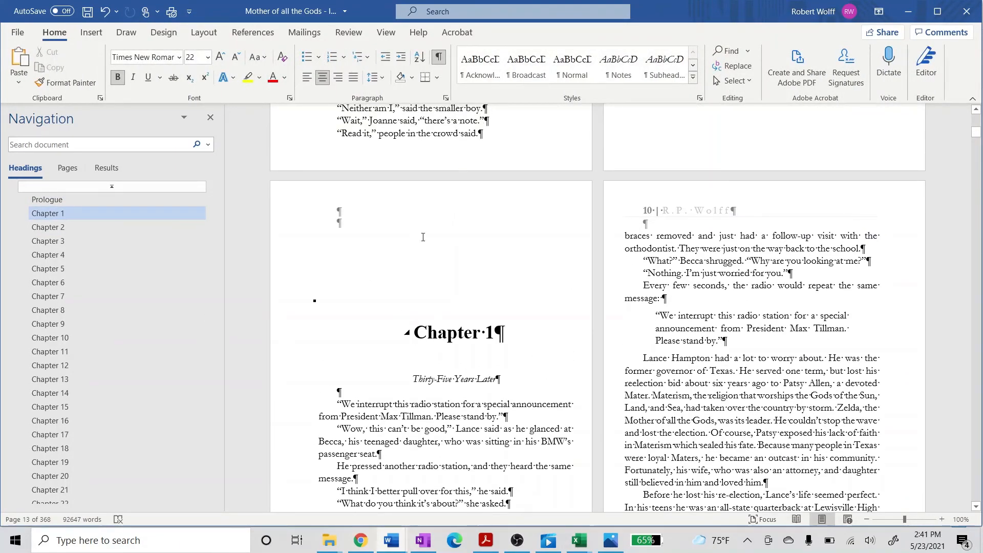
click(60, 228)
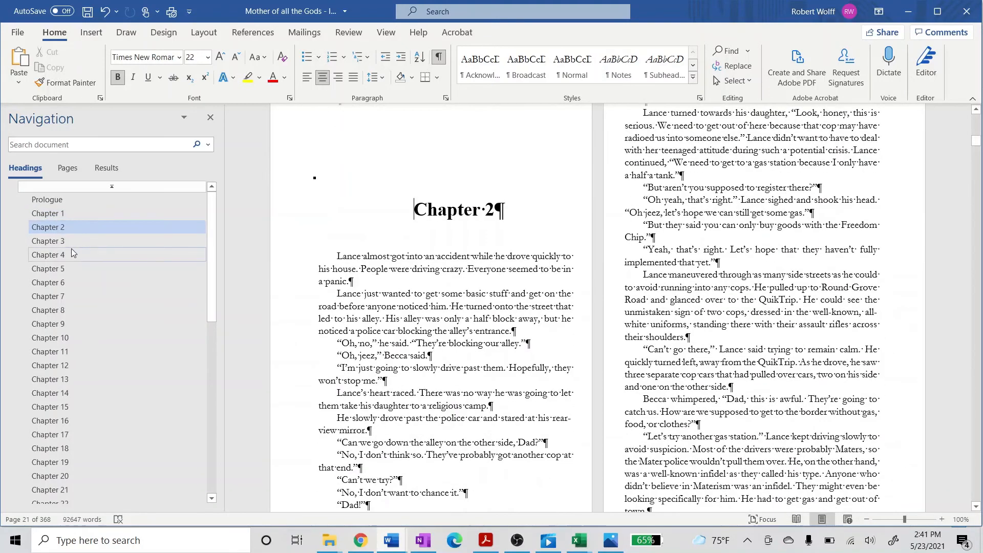
click(70, 242)
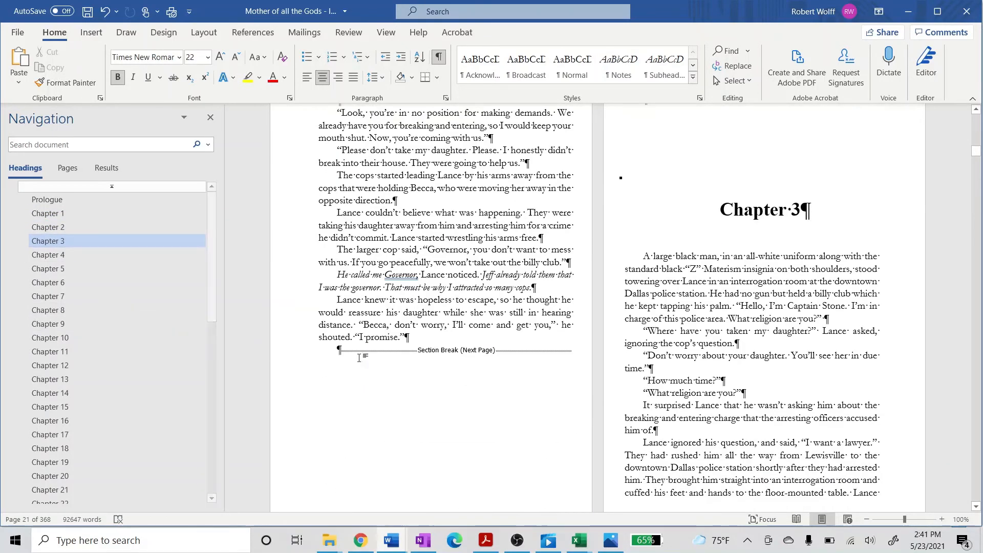
scroll(370, 361, down, 4)
scroll(369, 361, down, 12)
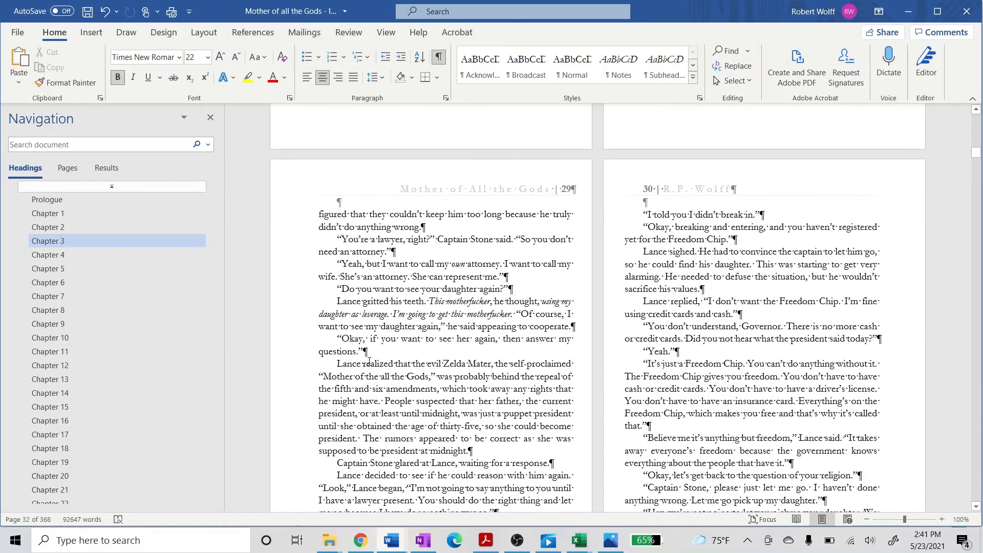
scroll(369, 361, down, 12)
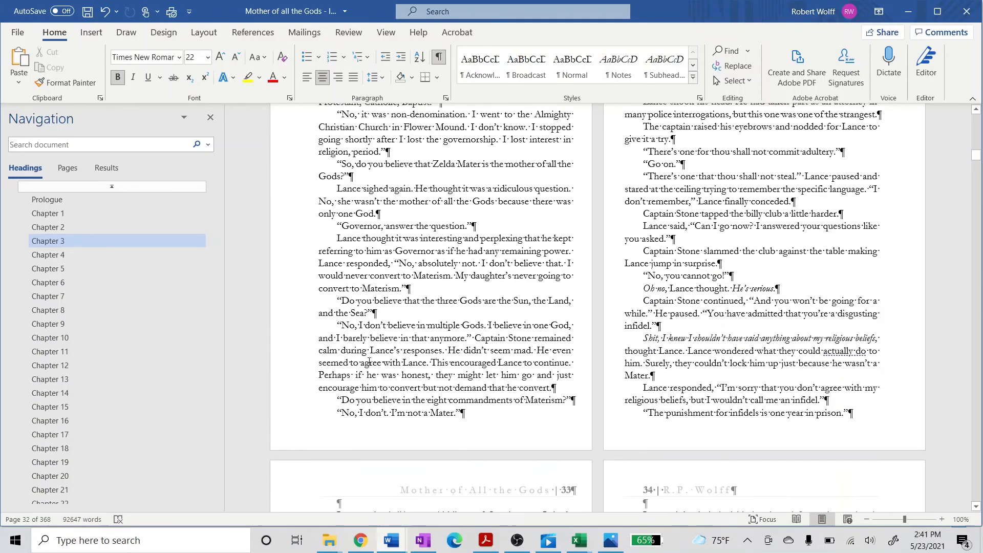
scroll(370, 361, down, 12)
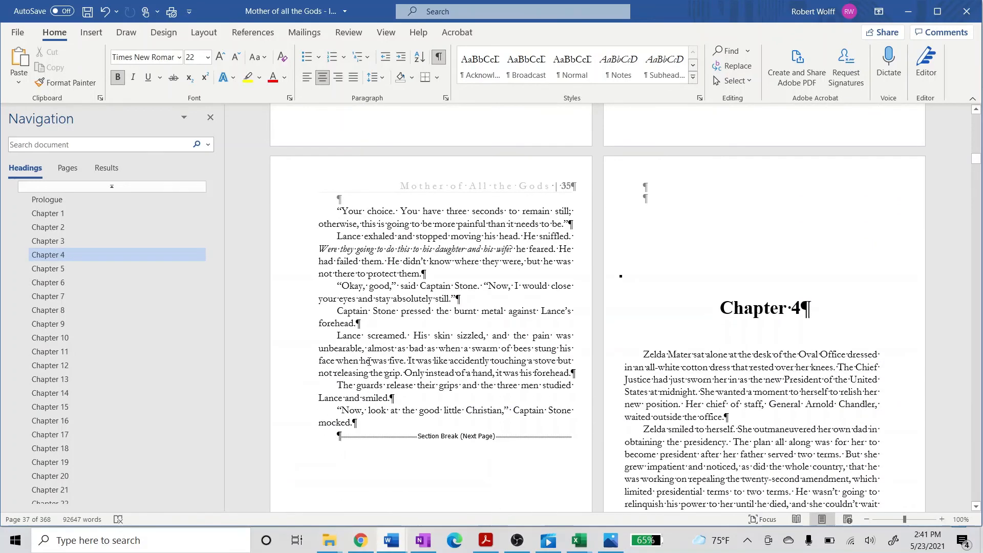
scroll(369, 361, down, 10)
scroll(369, 361, down, 4)
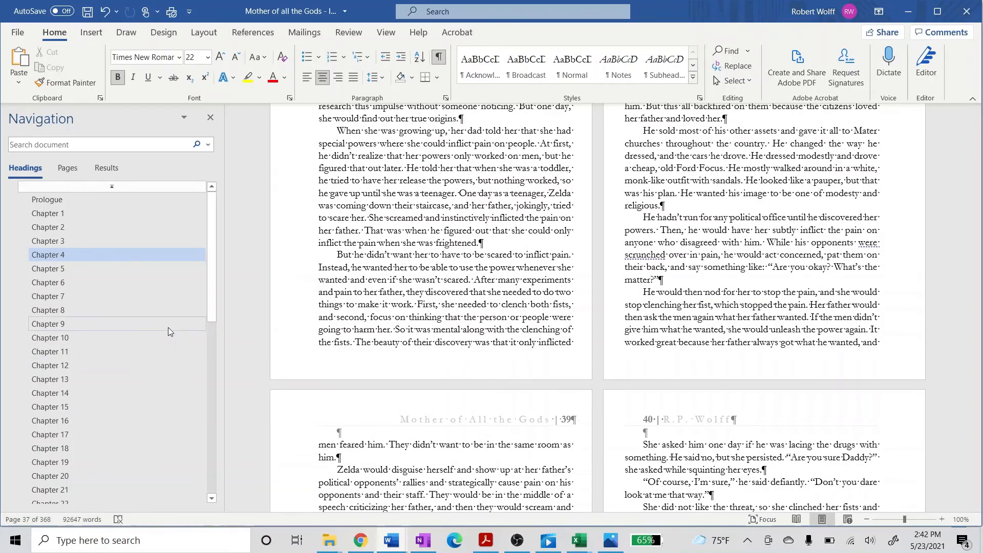
click(58, 269)
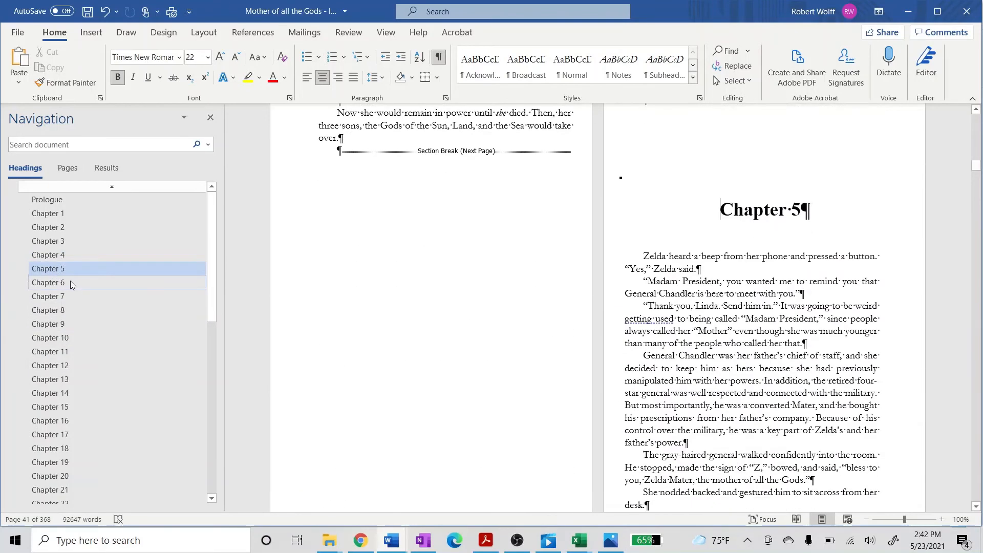
scroll(461, 345, up, 6)
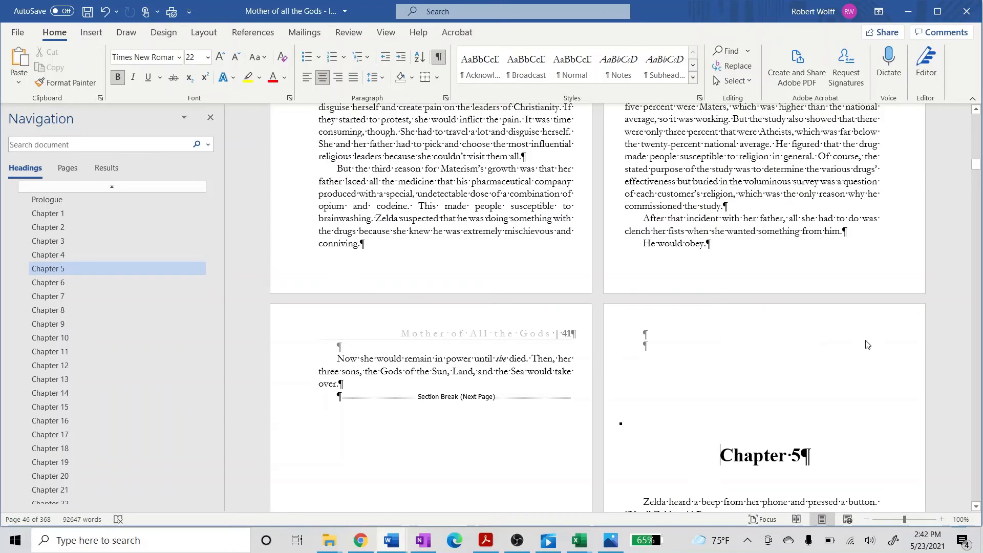
click(76, 284)
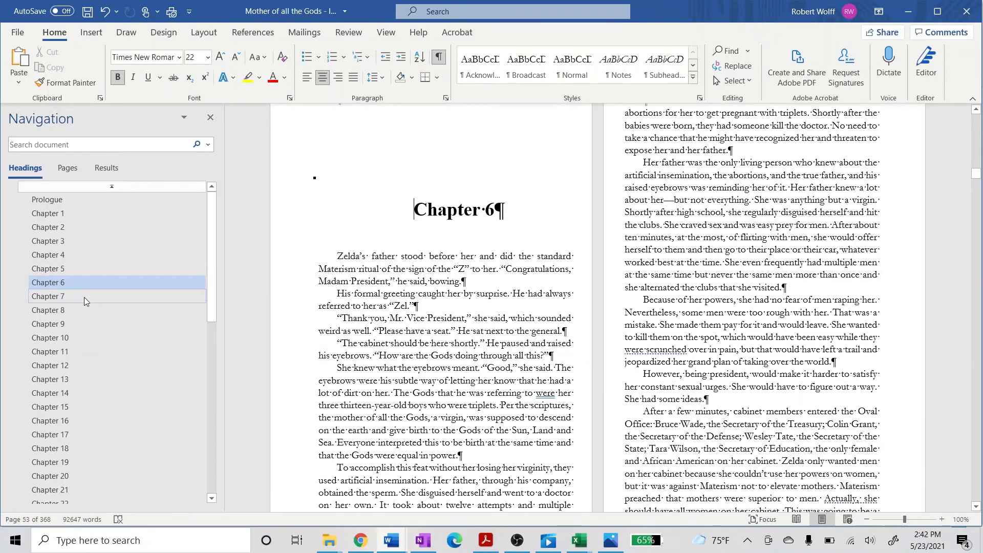
- Unlink the even page header on the final page, which lists the author's other books, from the previous section
drag(211, 305, 224, 484)
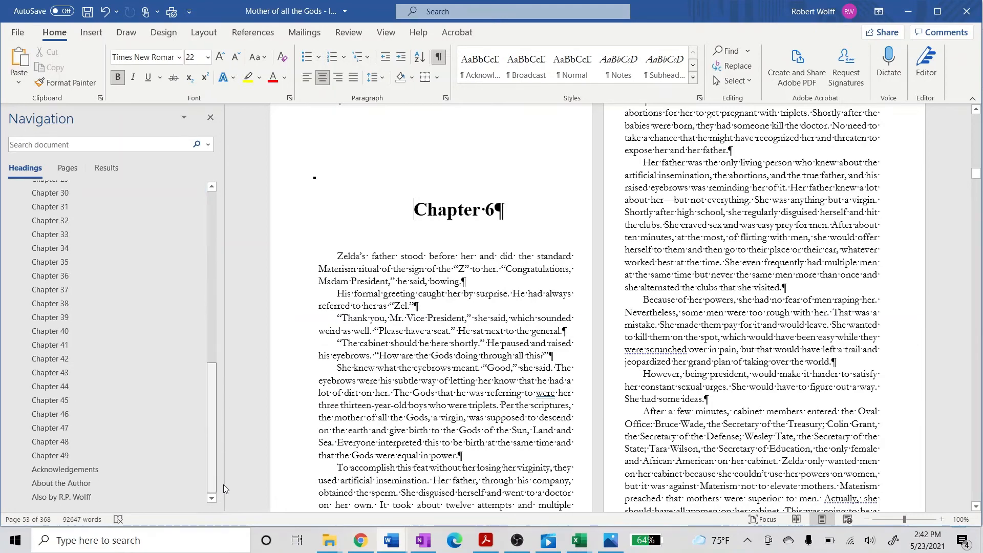
click(104, 471)
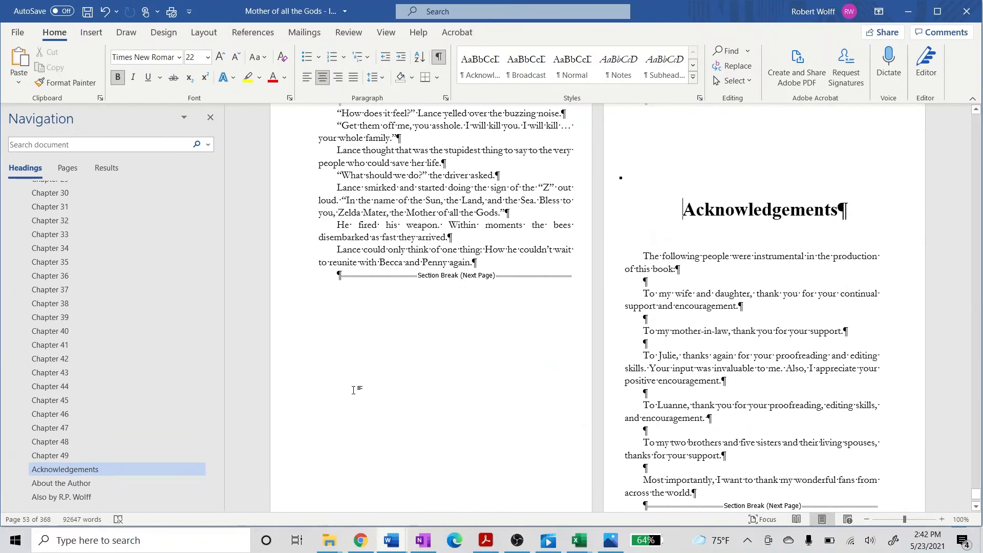
scroll(354, 390, down, 6)
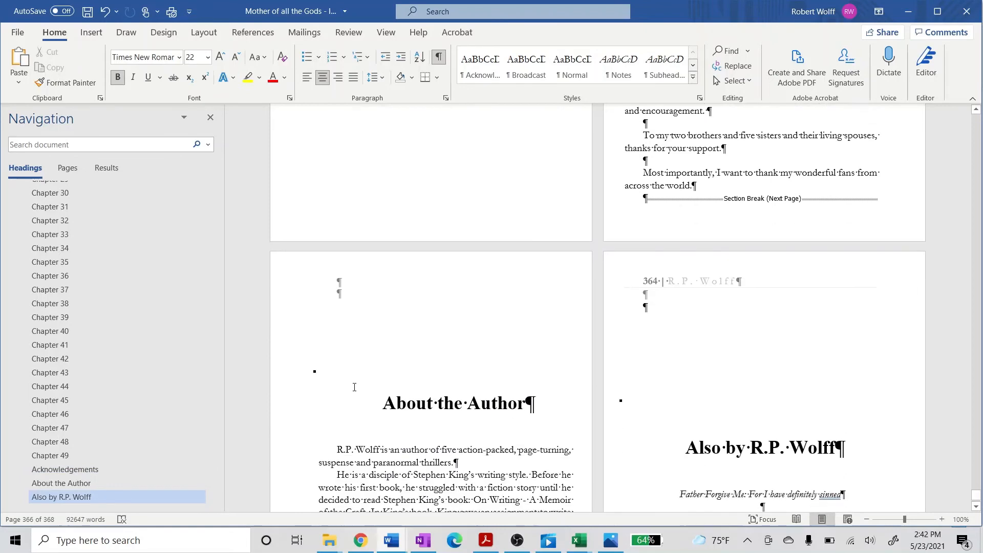
scroll(355, 387, down, 3)
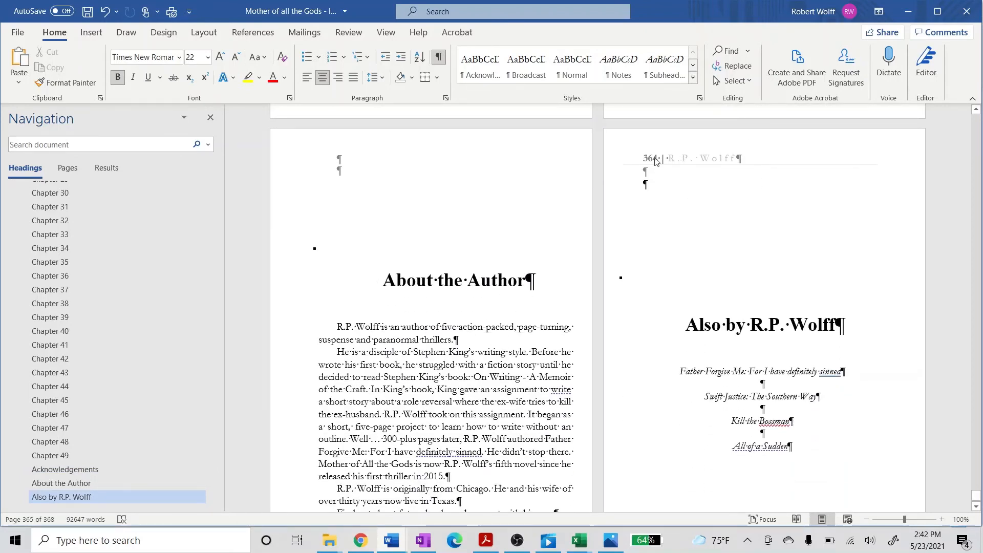
scroll(707, 272, down, 3)
scroll(708, 279, up, 3)
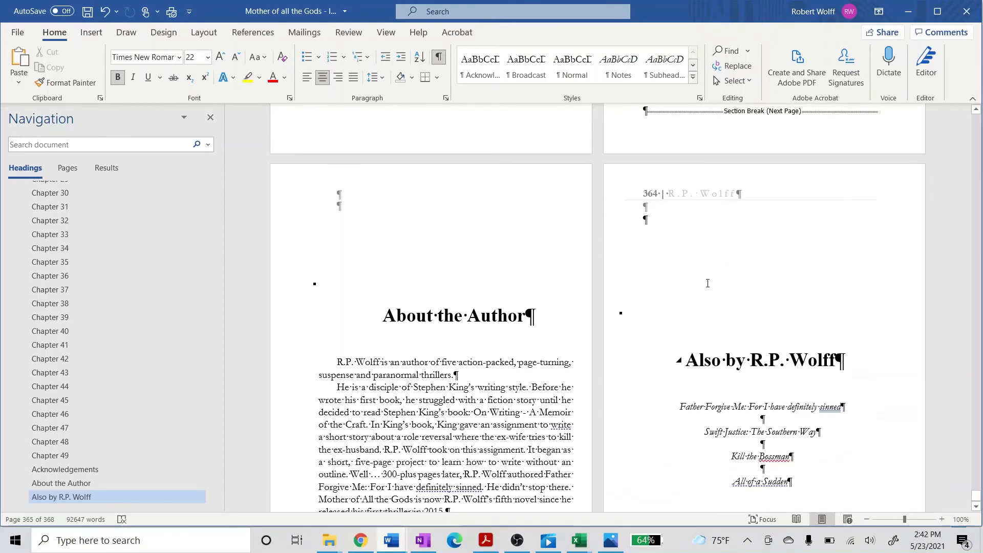
double_click(648, 193)
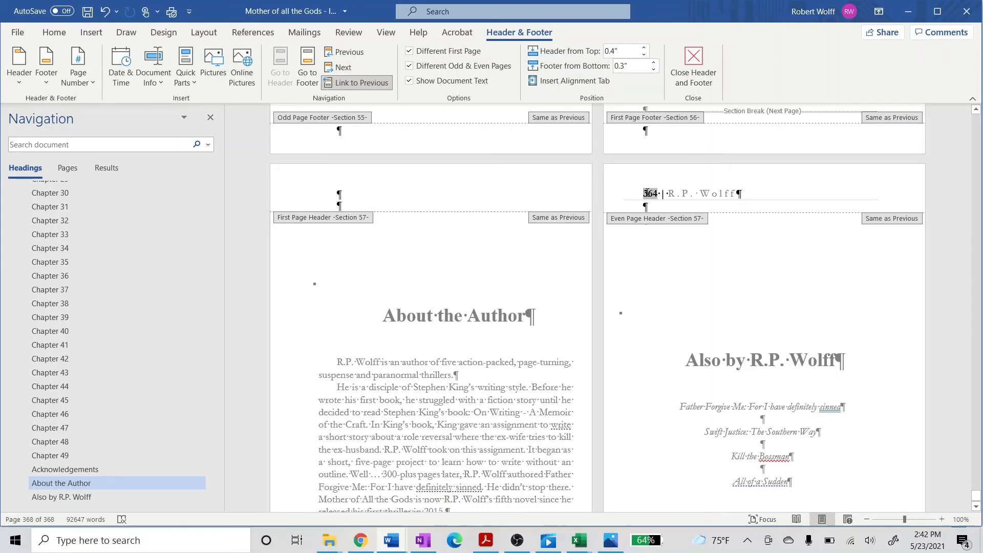
click(377, 84)
- Delete the page number and author name from the final page's even page header
scroll(443, 148, down, 1)
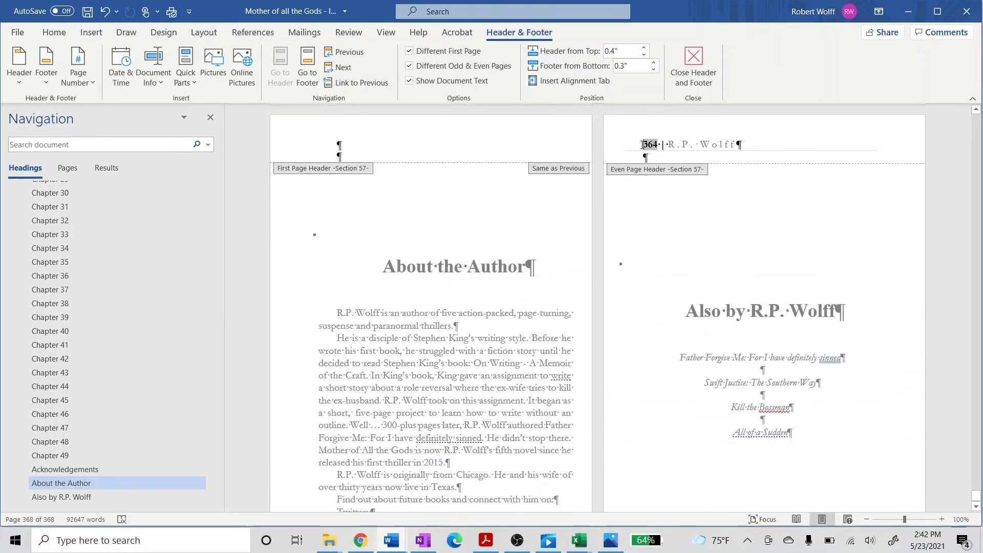
drag(642, 145, 747, 145)
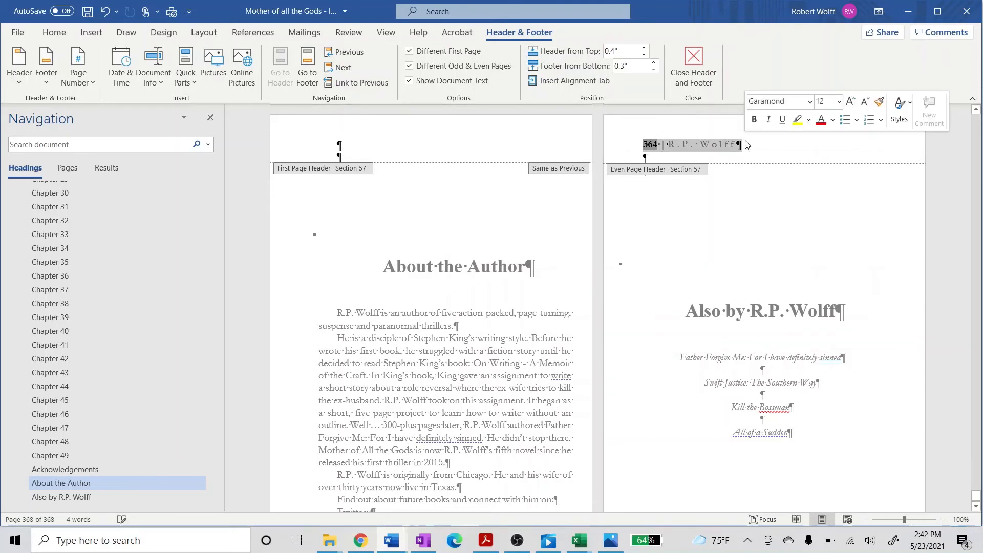
key(Delete)
- Review the headers on the back matter pages and the last pages of the final chapter
scroll(746, 141, down, 3)
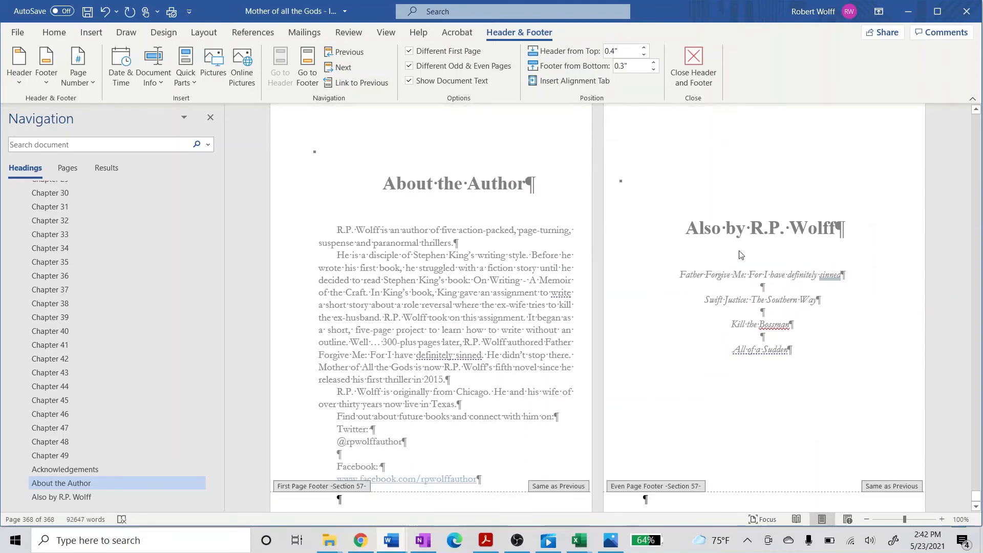
scroll(614, 169, up, 1)
scroll(559, 196, up, 3)
scroll(559, 196, up, 3)
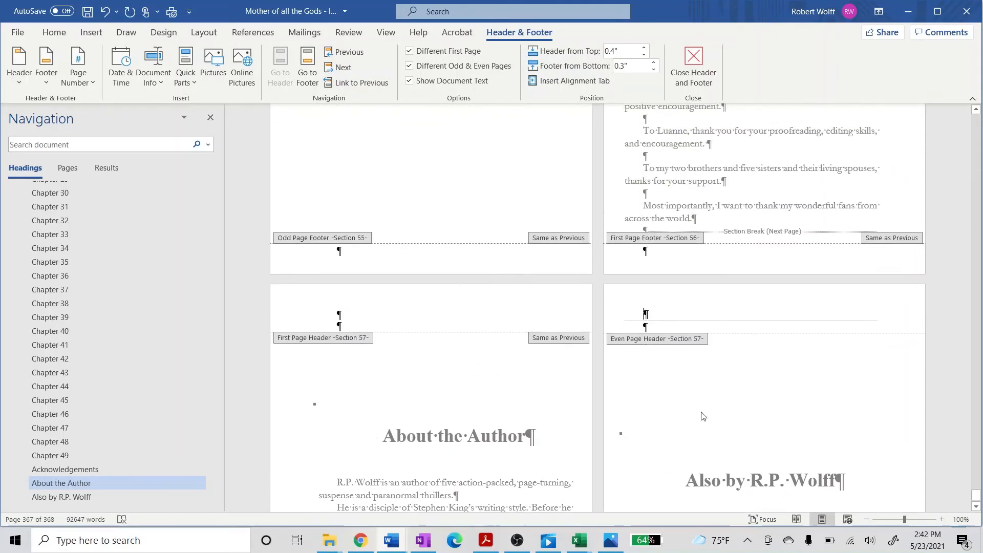
scroll(736, 384, up, 14)
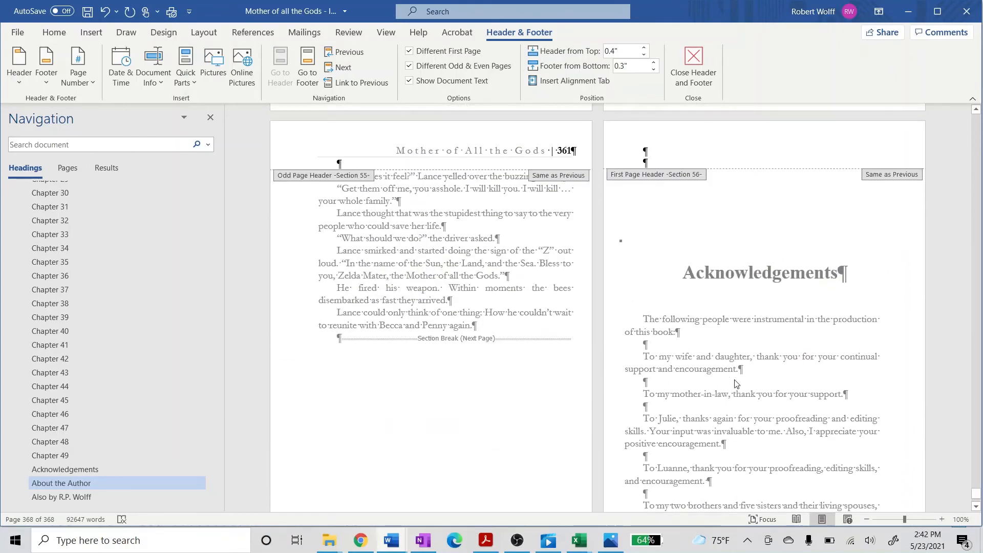
click(436, 276)
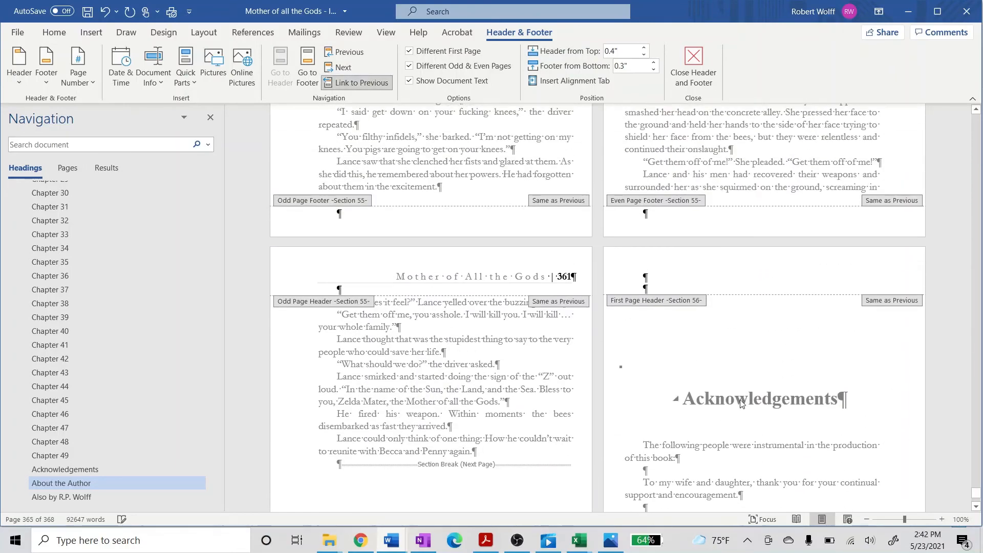
scroll(742, 404, up, 9)
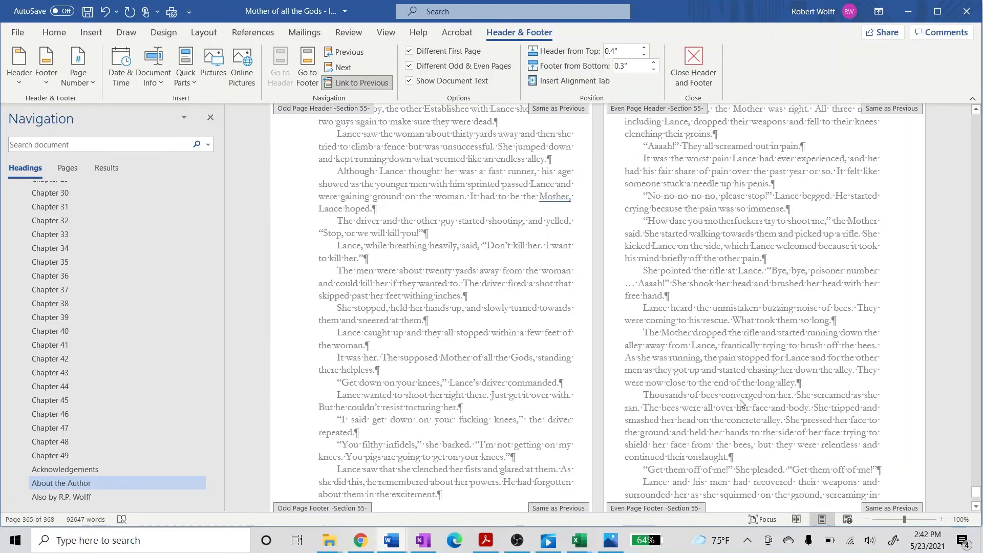
scroll(741, 403, down, 10)
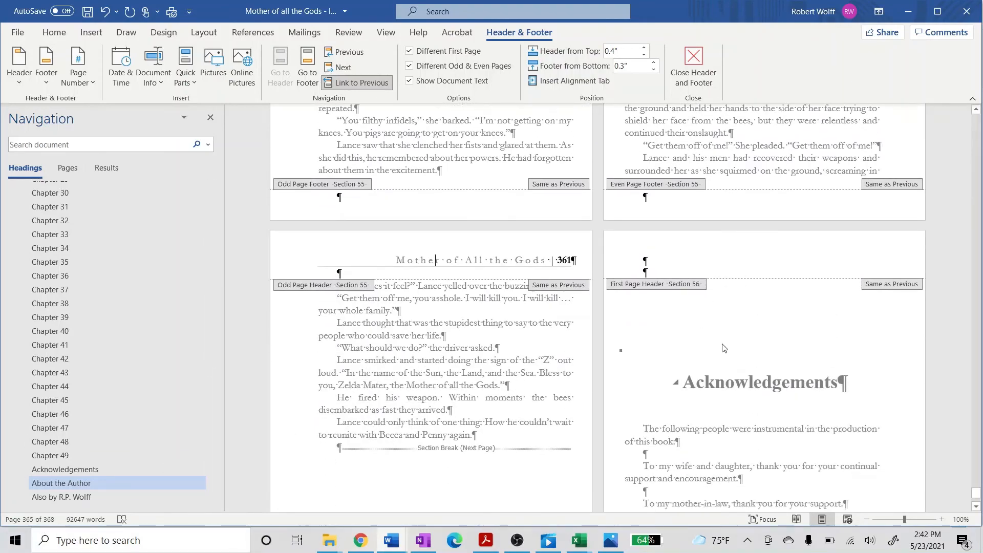
- Return from the back matter to the Prologue, hide the formatting marks and save the manuscript
scroll(725, 348, down, 20)
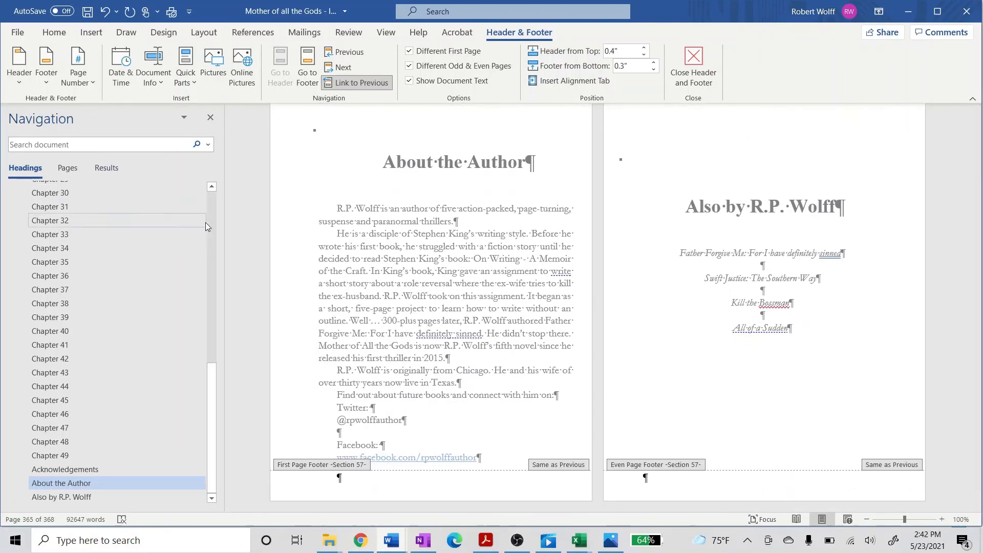
click(214, 200)
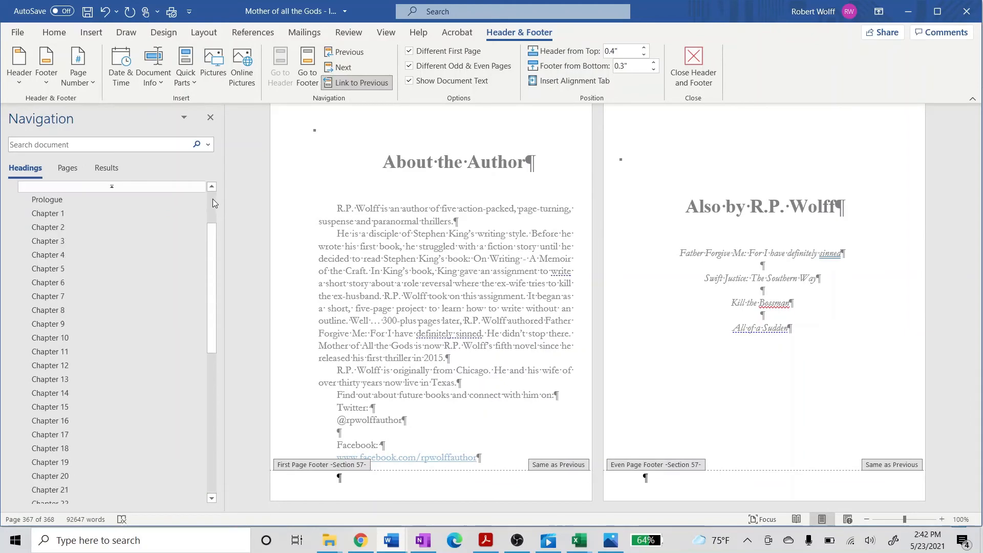
click(65, 201)
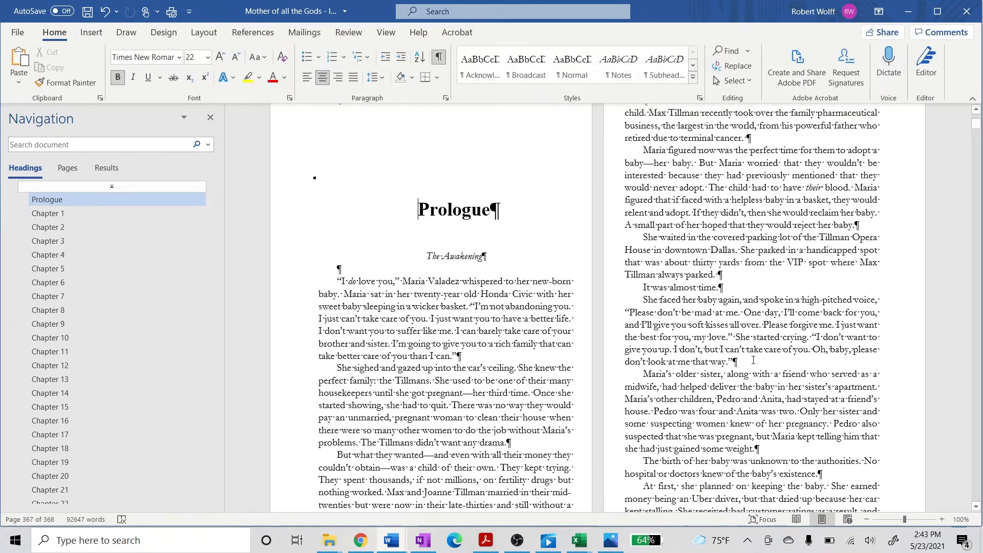
click(439, 56)
click(648, 351)
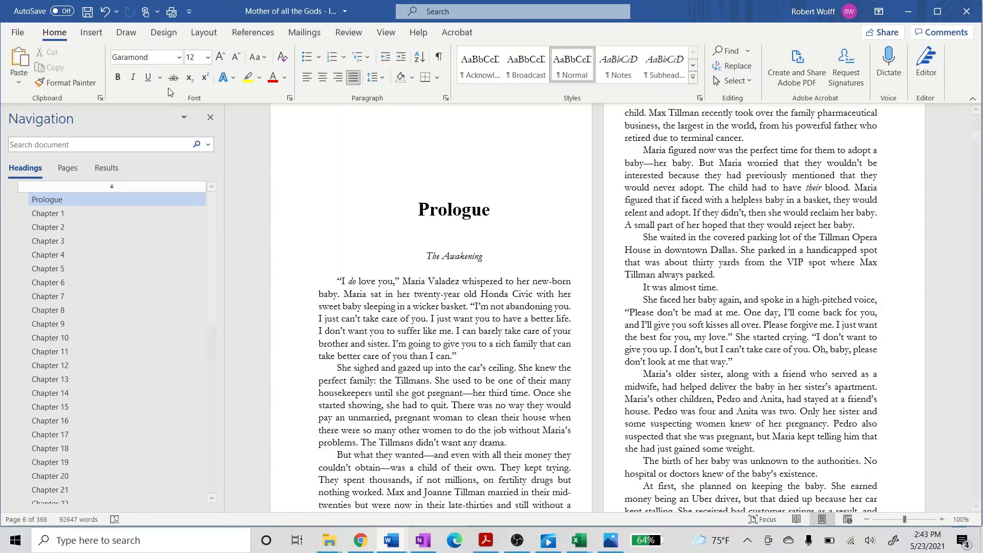
click(87, 12)
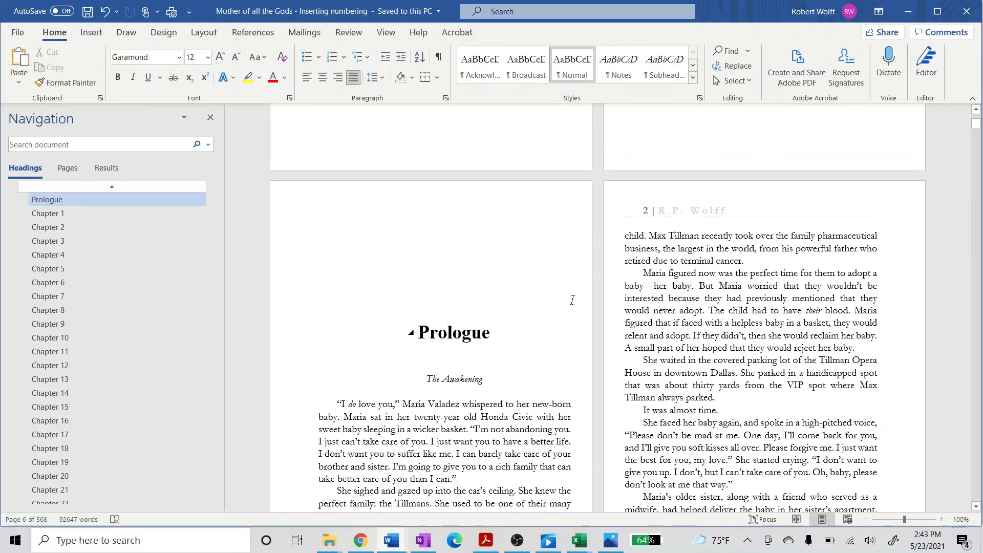
- Try to save the manuscript as an Adobe PDF named "Mother of all the Gods - Inserting numbering" in the Paperback Video folder
click(13, 33)
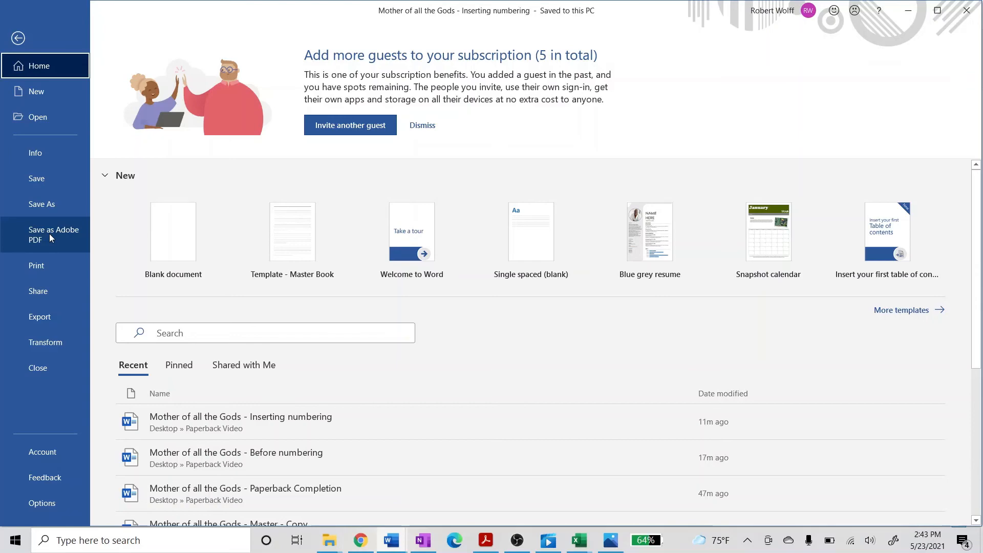
key(Escape)
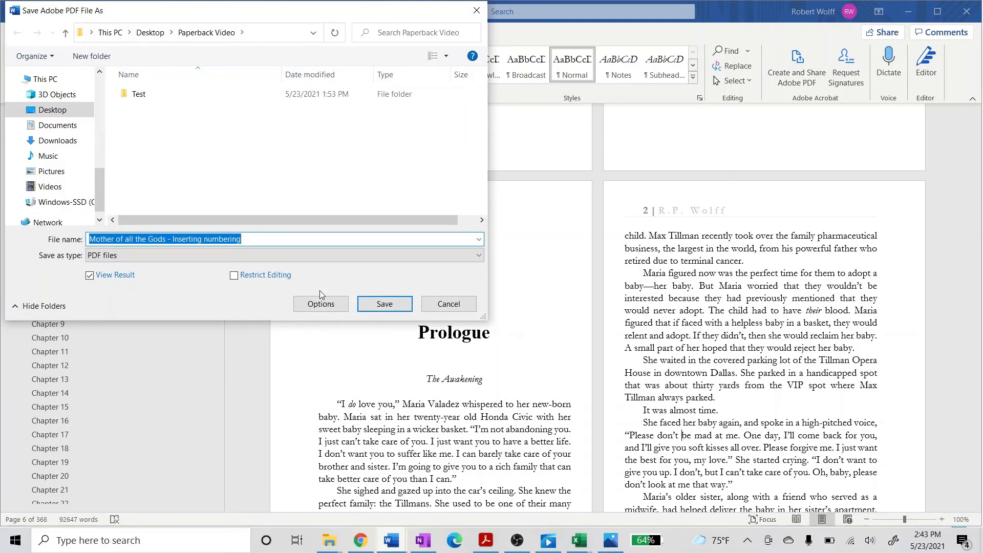
click(385, 304)
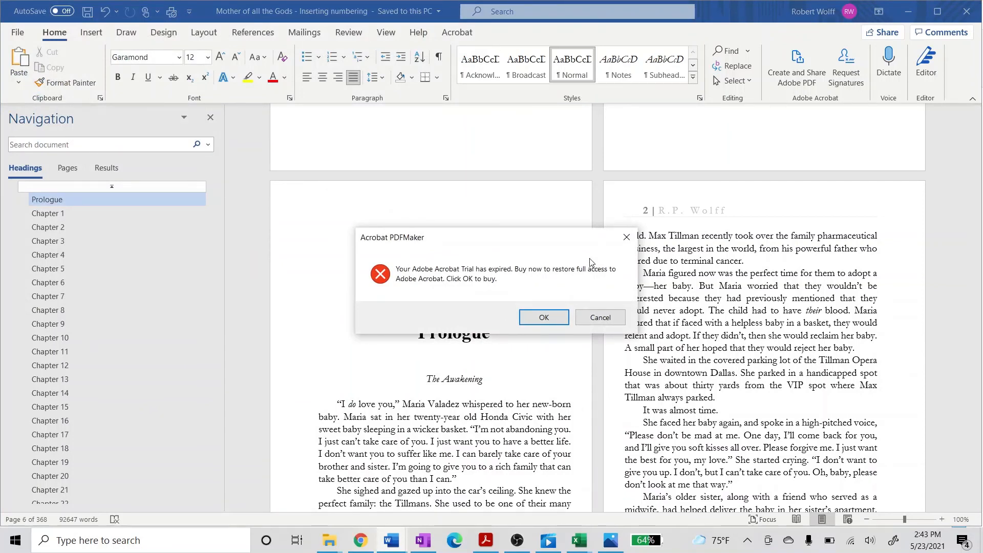
click(600, 318)
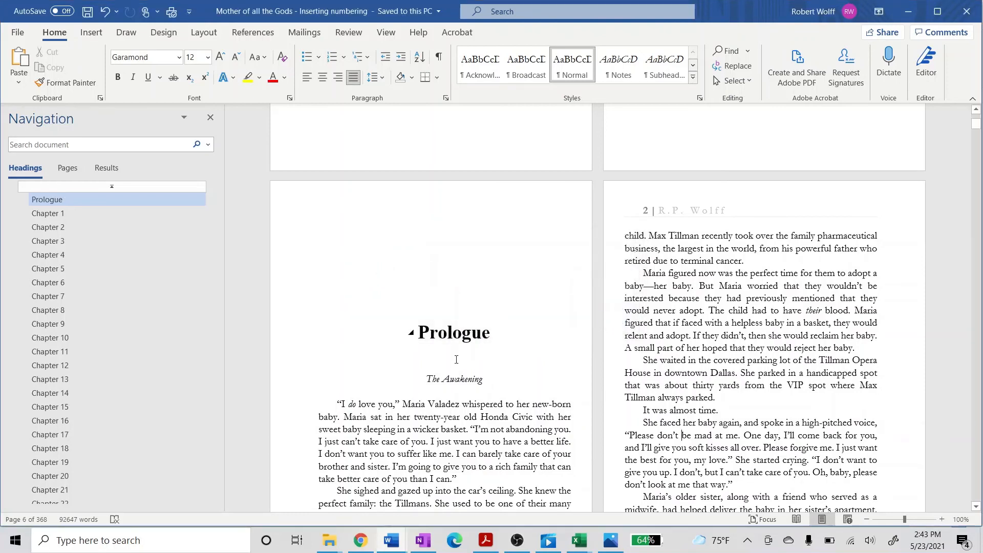
- Switch to File Explorer and open the "Mother of all the Gods - Paperback" PDF from the book's Paperback Final folder
mouse_move(329, 540)
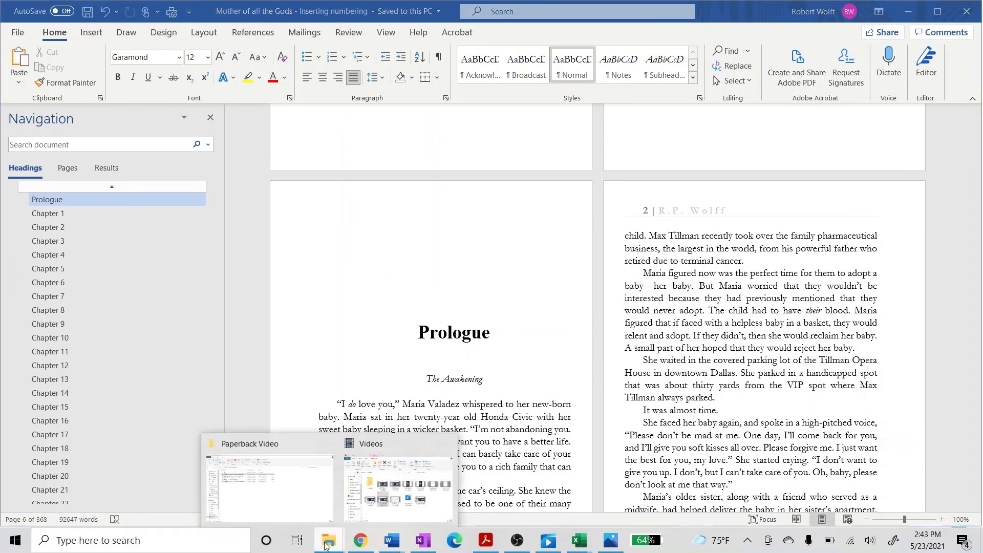
click(268, 449)
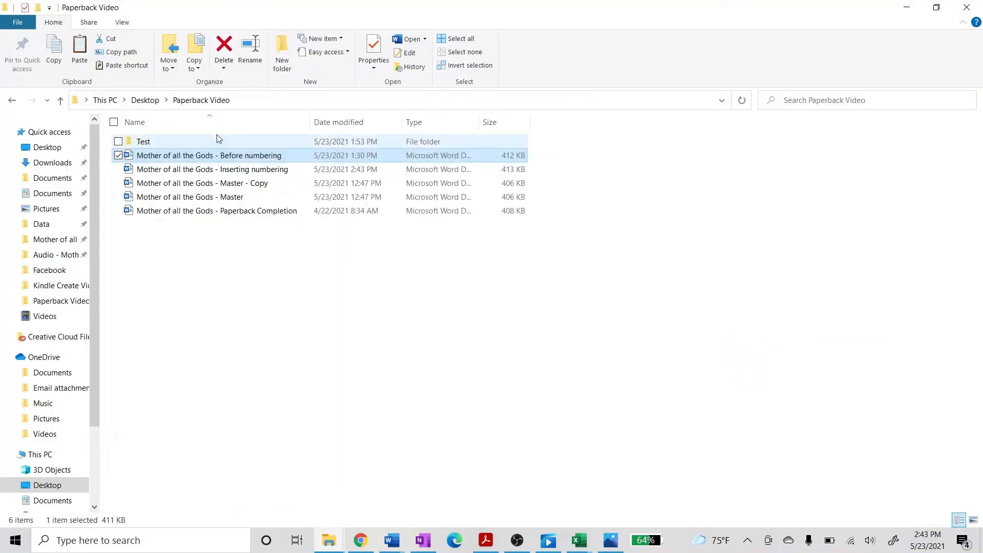
click(59, 246)
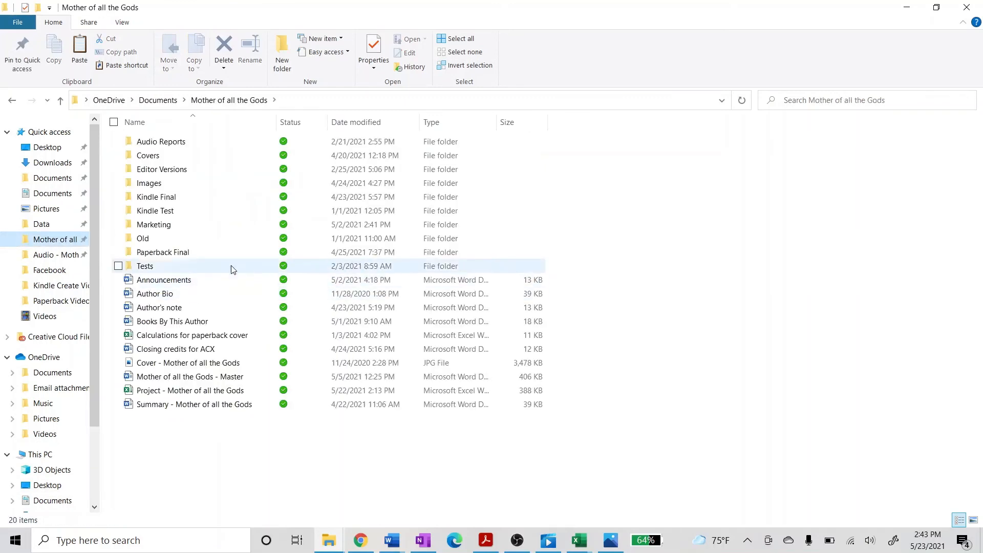
click(187, 256)
double_click(188, 255)
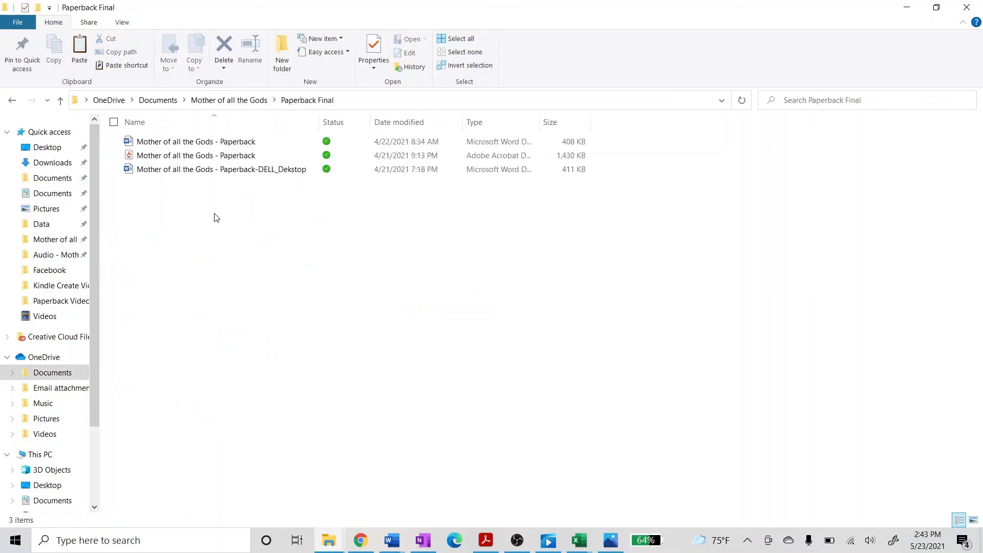
click(222, 159)
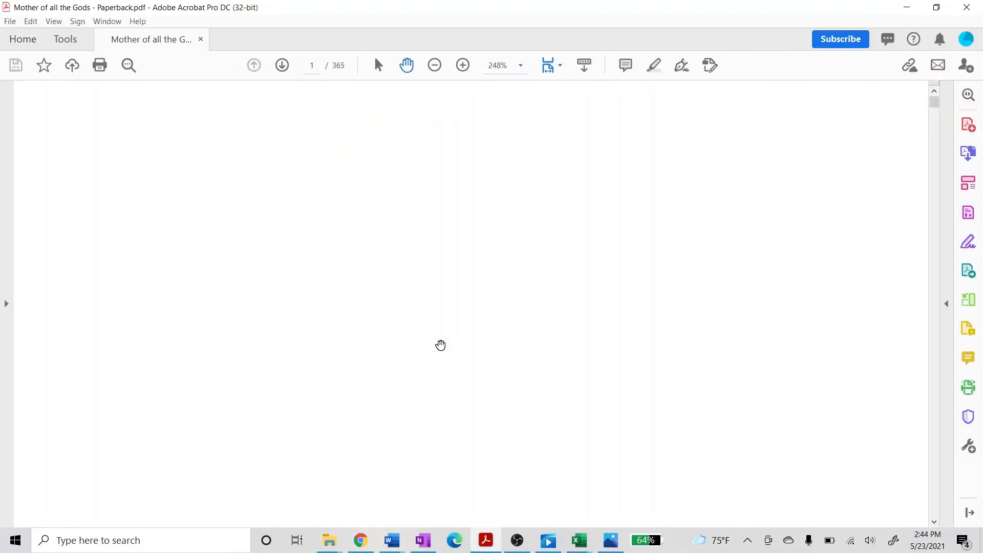
- Look through the PDF's front matter and set the page display to Two Page View
scroll(451, 310, down, 8)
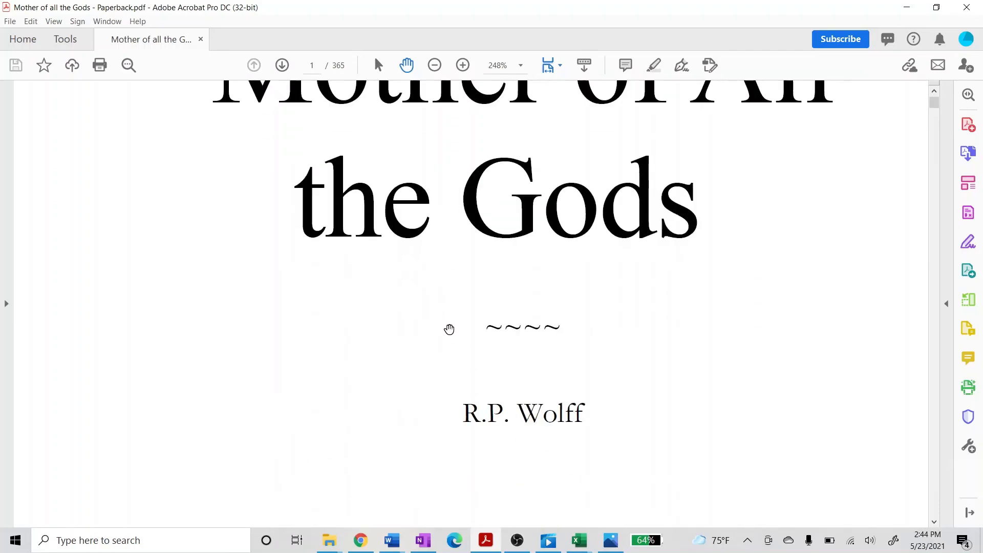
scroll(450, 328, down, 10)
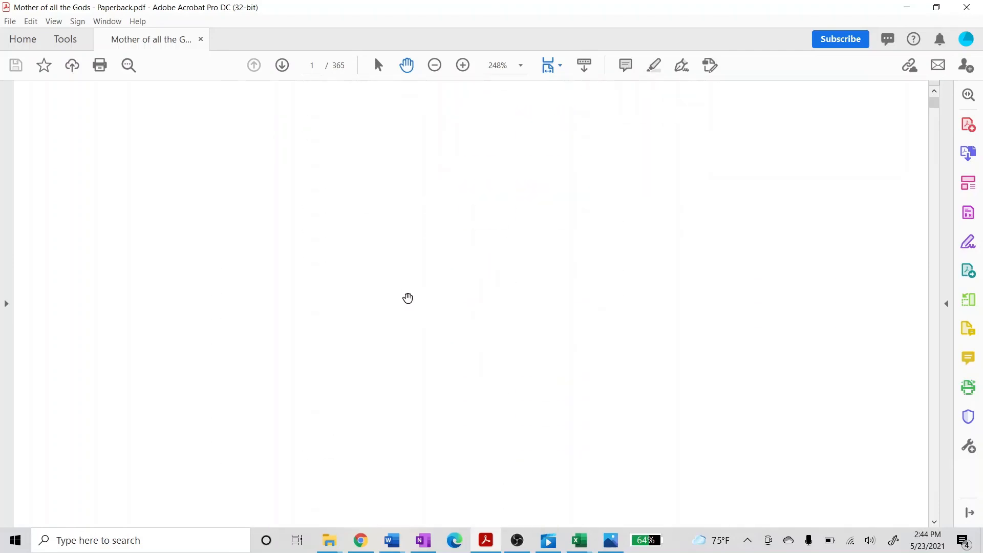
scroll(452, 336, down, 10)
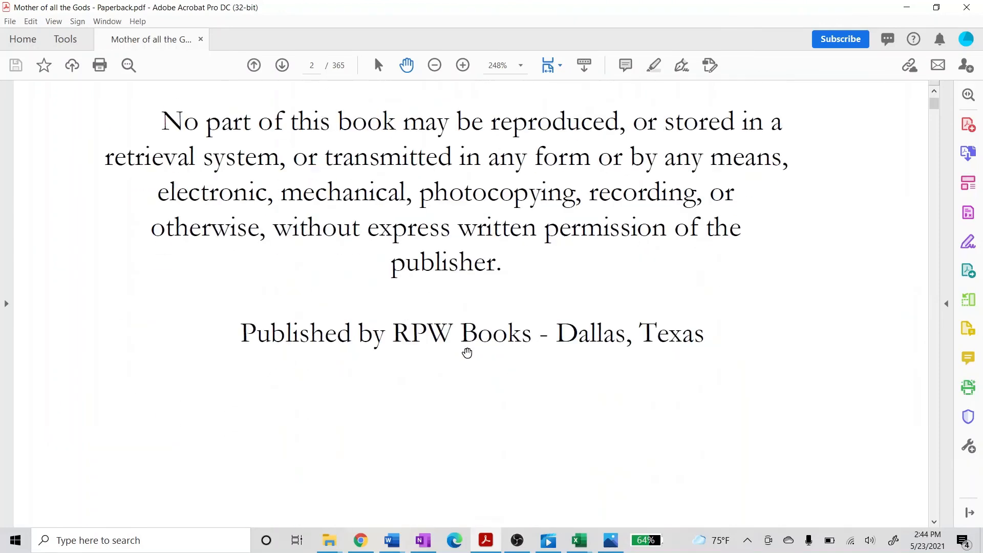
scroll(467, 353, down, 10)
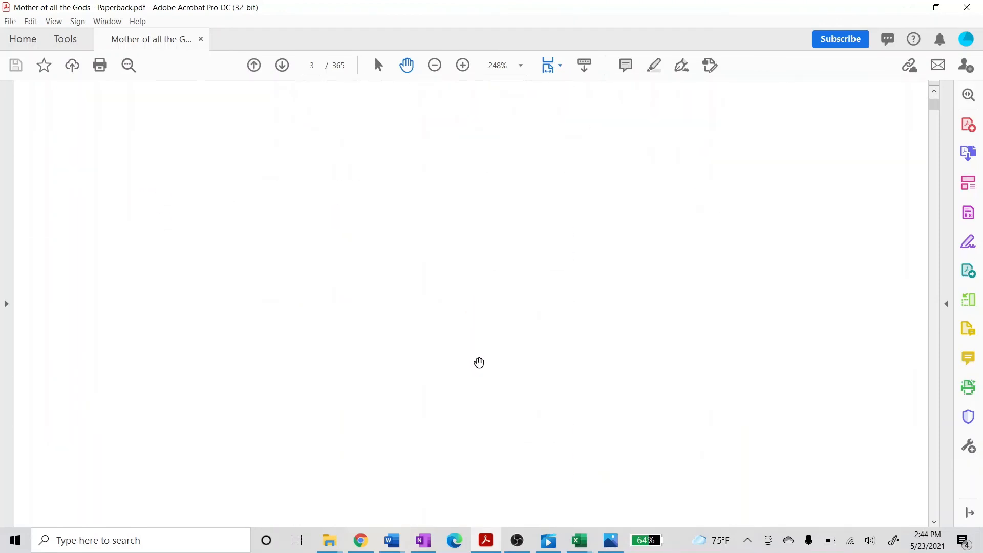
scroll(480, 363, down, 6)
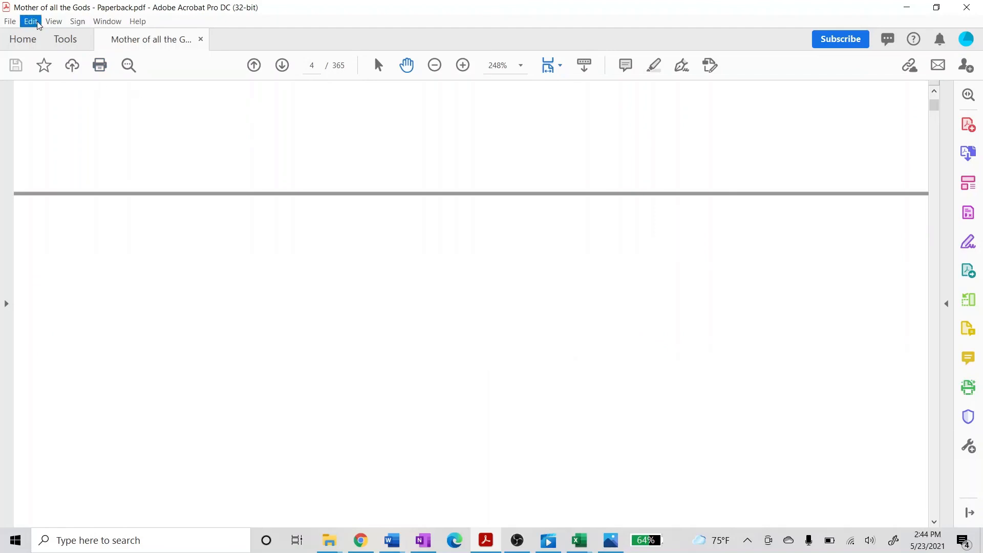
click(53, 21)
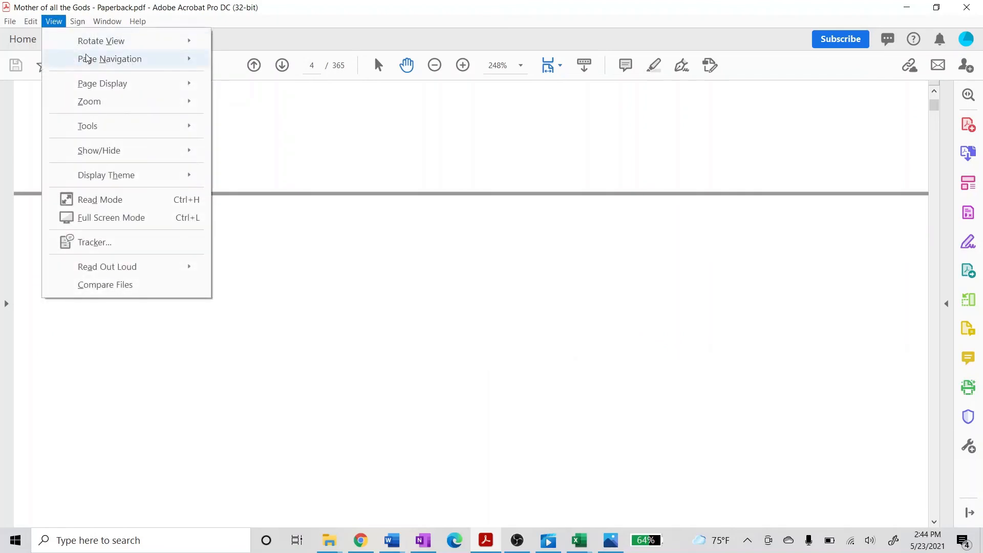
mouse_move(117, 83)
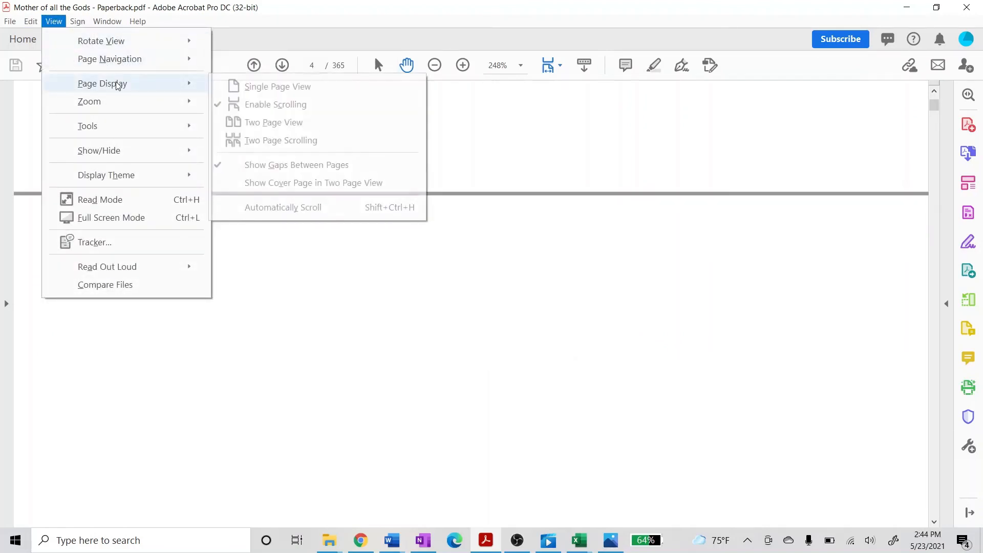
click(281, 123)
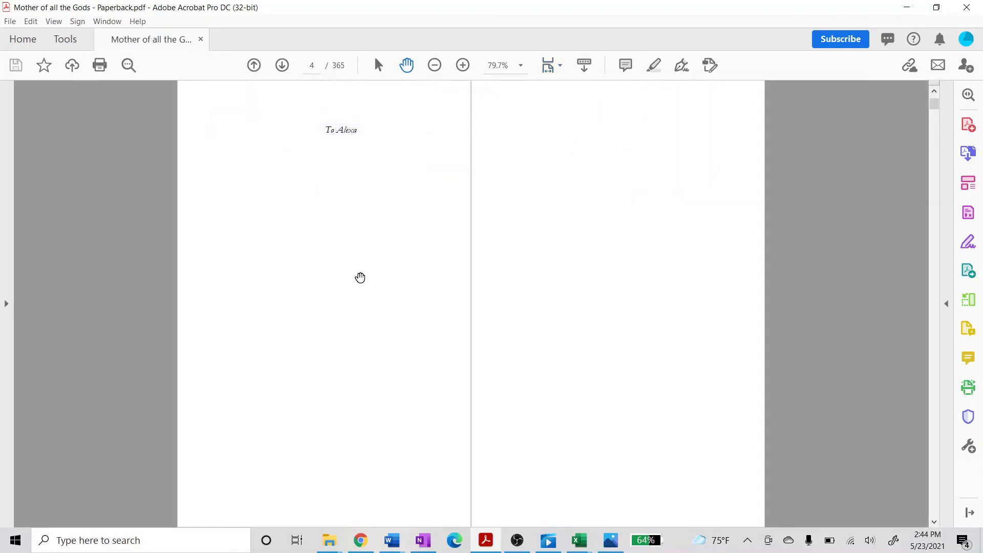
- Check the PDF's page size in the document properties and review the facing pages and headers up to the start of Chapter 3
scroll(359, 279, down, 10)
scroll(347, 287, up, 10)
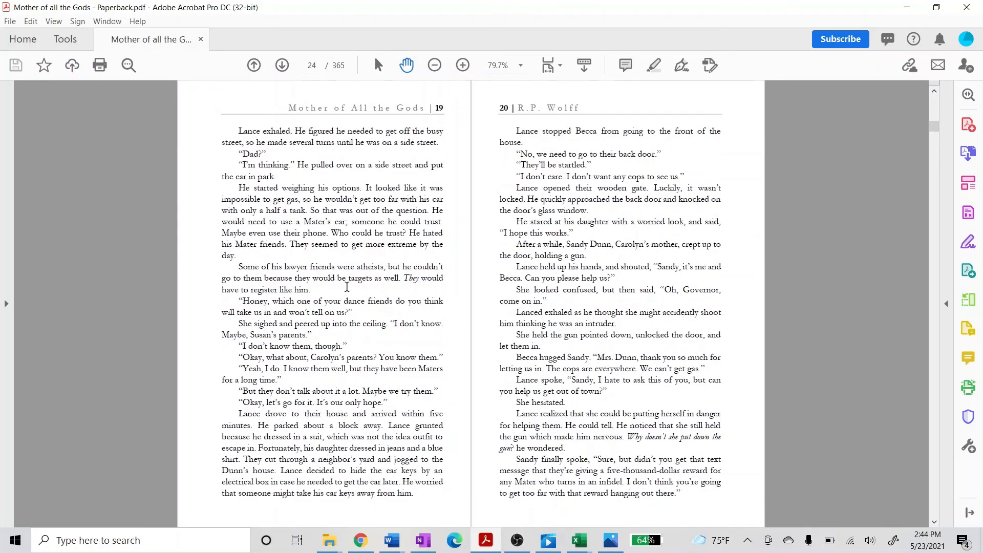
click(9, 21)
click(97, 302)
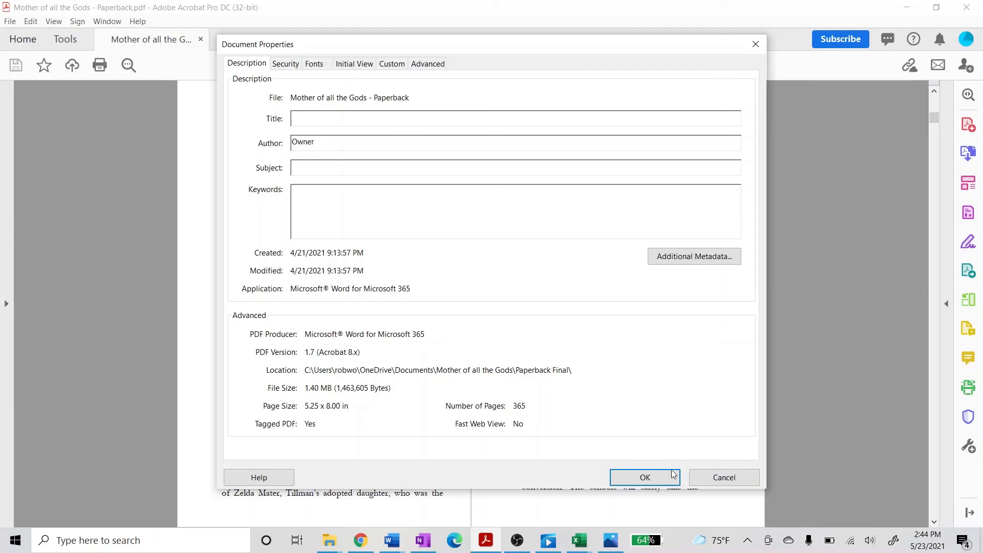
click(645, 478)
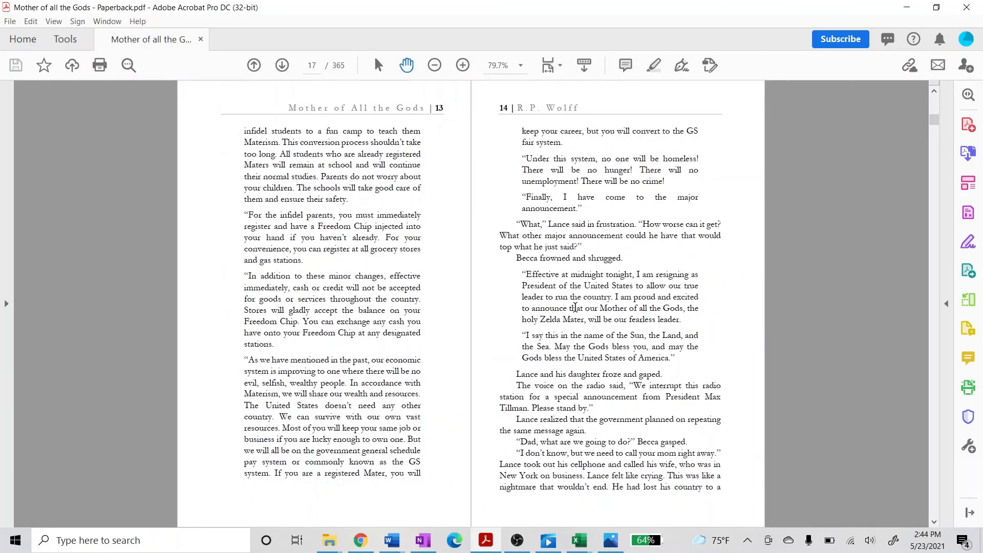
scroll(575, 307, down, 5)
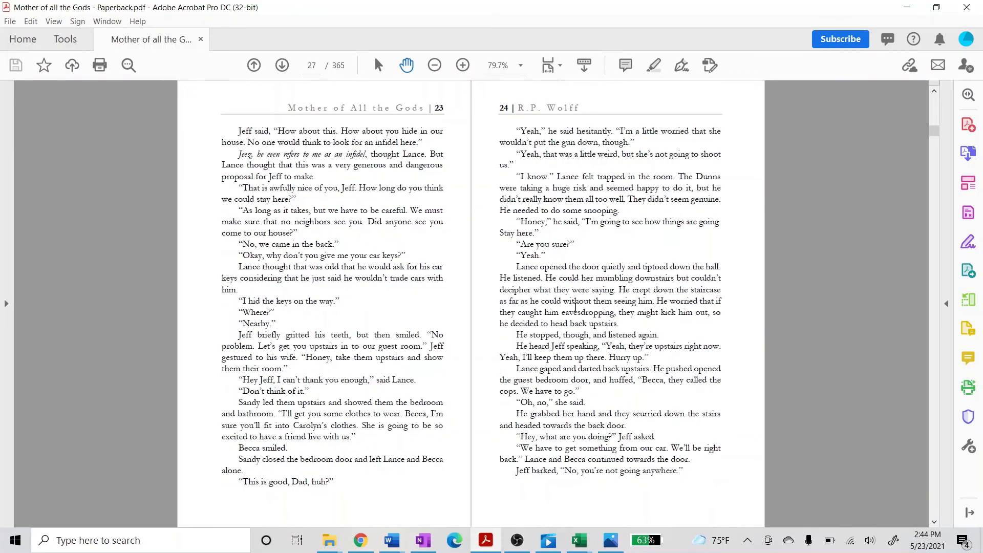
scroll(575, 308, down, 2)
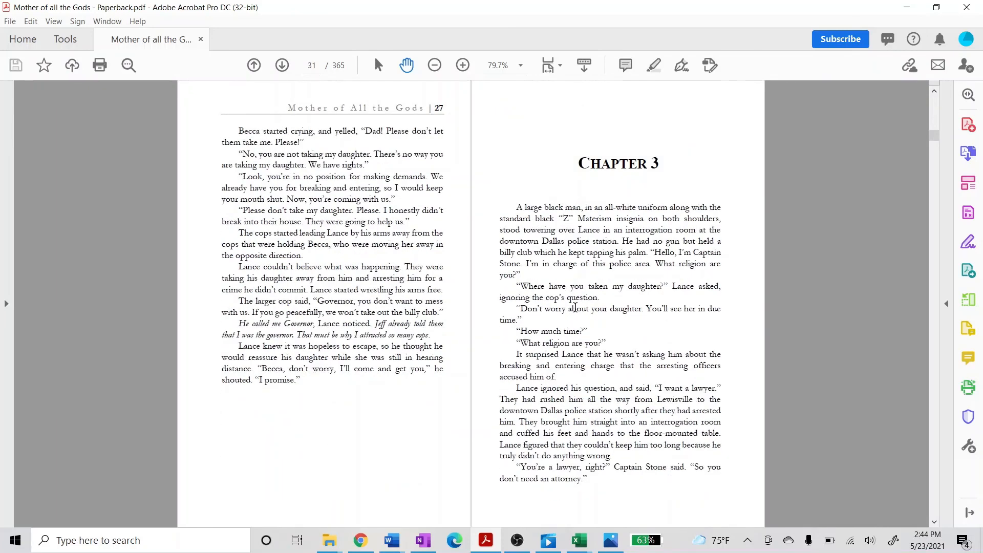